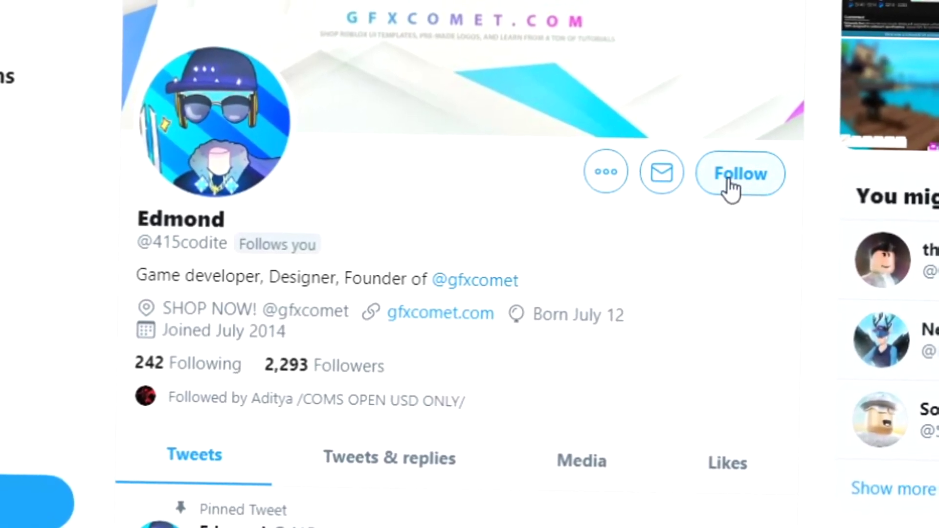
# Step: Follow the tutorial creator's profile and the GFX COMET profile on Twitter and turn on notifications for both
pyautogui.click(730, 184)
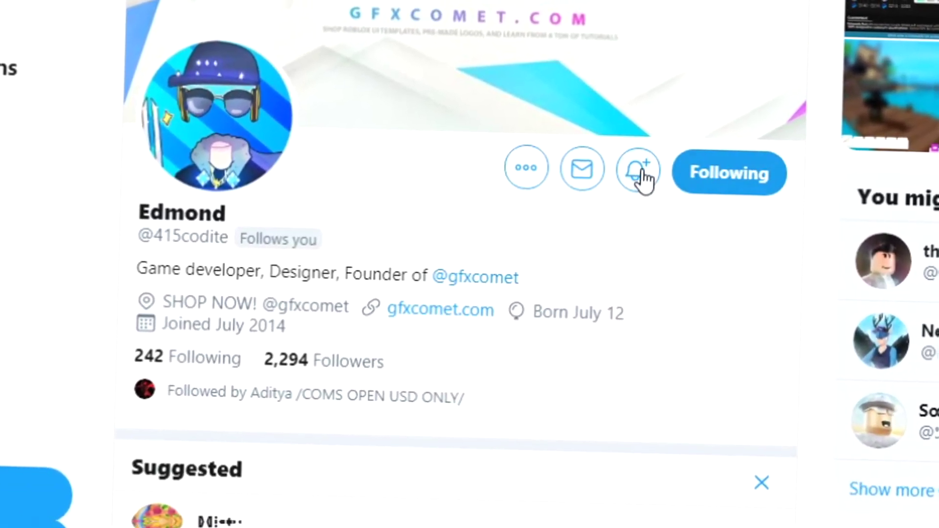
pyautogui.click(637, 172)
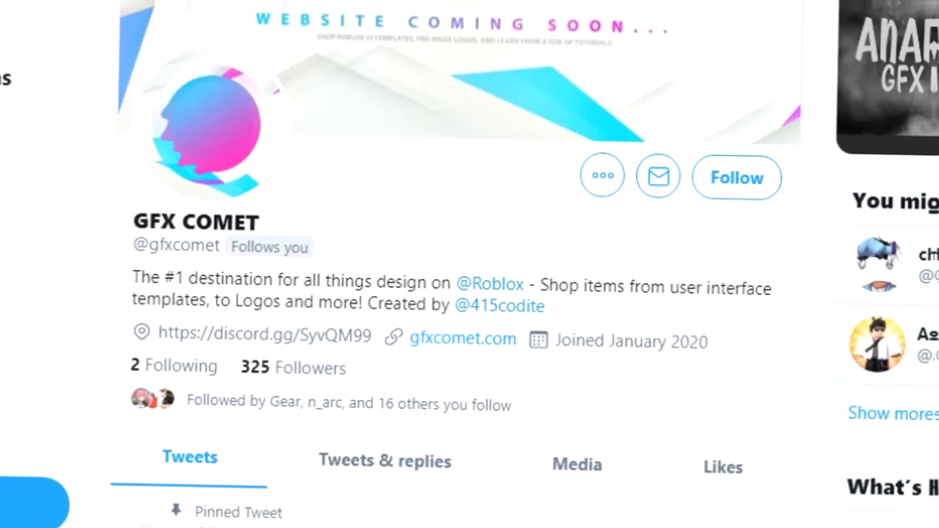
pyautogui.click(744, 183)
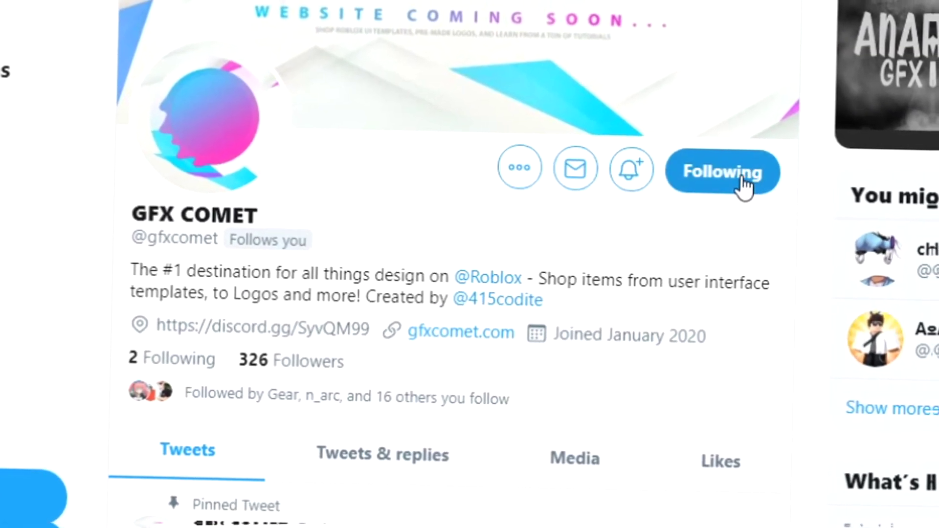
pyautogui.click(632, 175)
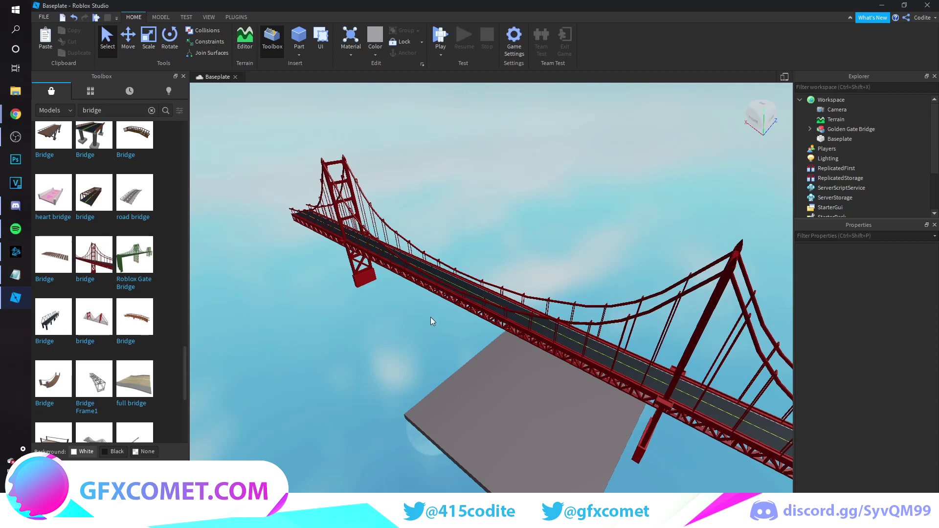
# Step: Examine the Golden Gate Bridge model in Roblox Studio from outside and along its road deck
pyautogui.moveTo(430, 317); pyautogui.dragTo(428, 316, button='right')
pyautogui.press('w')
pyautogui.scroll(8, 428, 315)
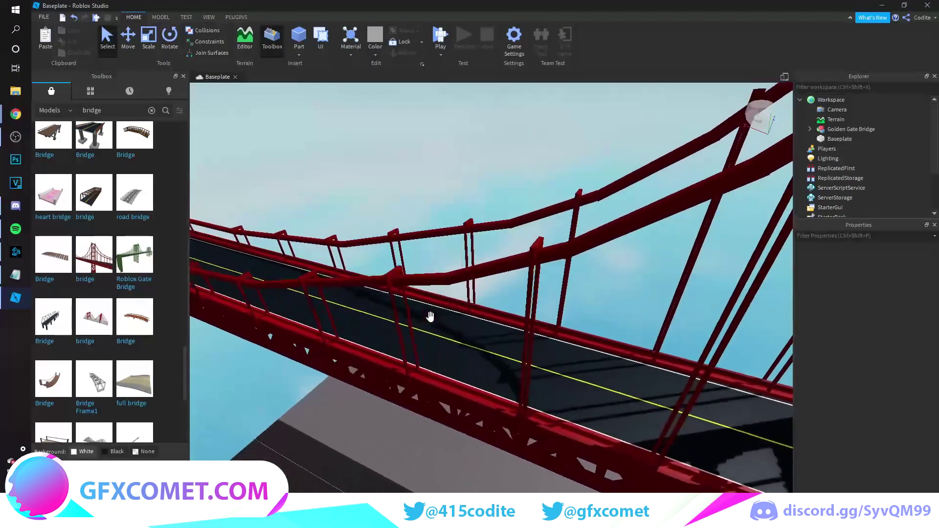
pyautogui.moveTo(430, 318); pyautogui.dragTo(430, 317, button='right')
pyautogui.scroll(4, 431, 317)
pyautogui.press('w')
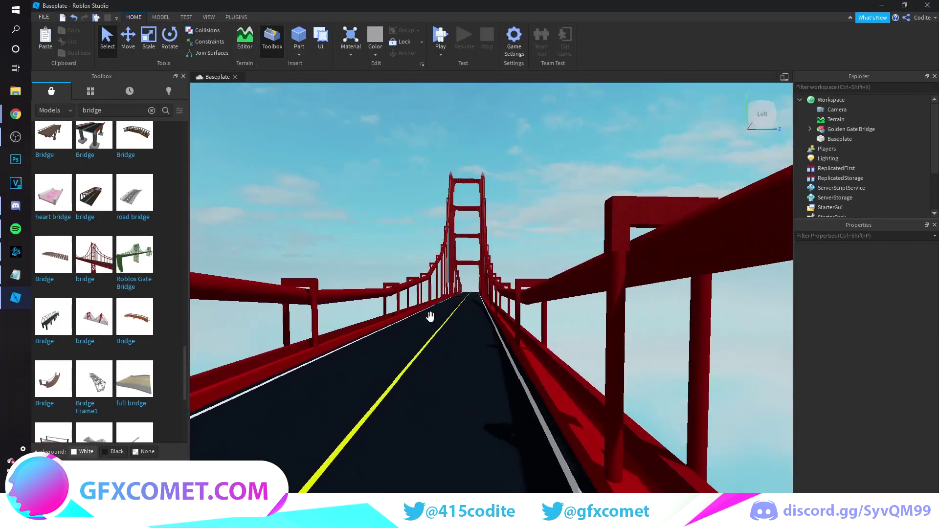
pyautogui.press('a')
pyautogui.press('w')
pyautogui.press('w')
pyautogui.moveTo(472, 303); pyautogui.dragTo(473, 304, button='right')
pyautogui.press('e')
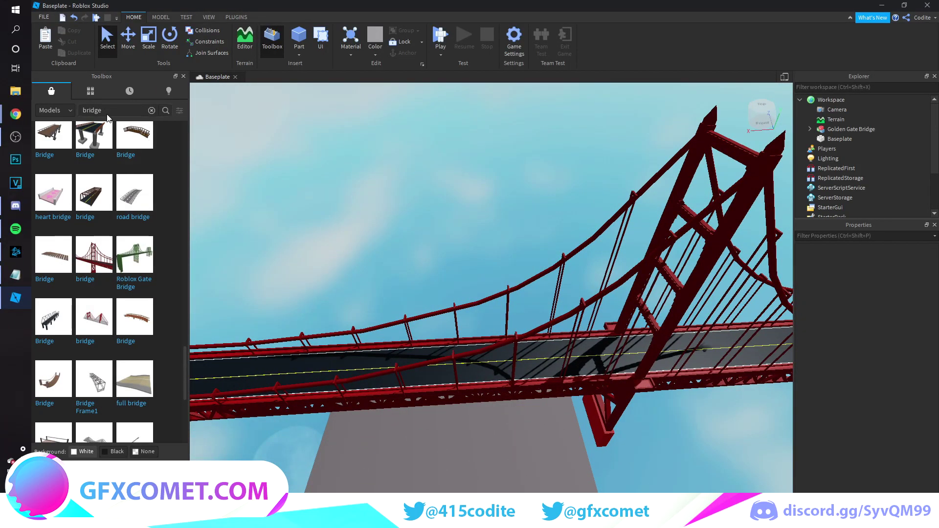
pyautogui.scroll(-5, 148, 335)
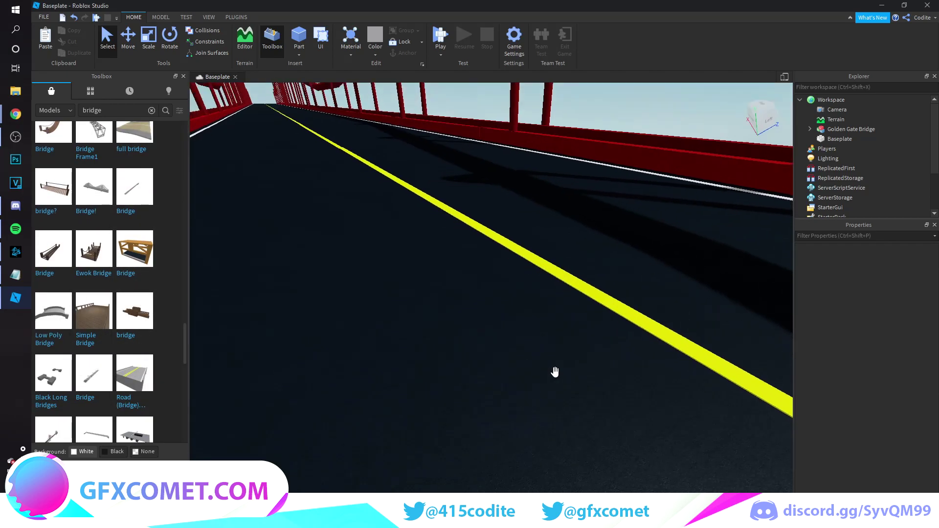
pyautogui.moveTo(555, 372); pyautogui.dragTo(555, 372, button='right')
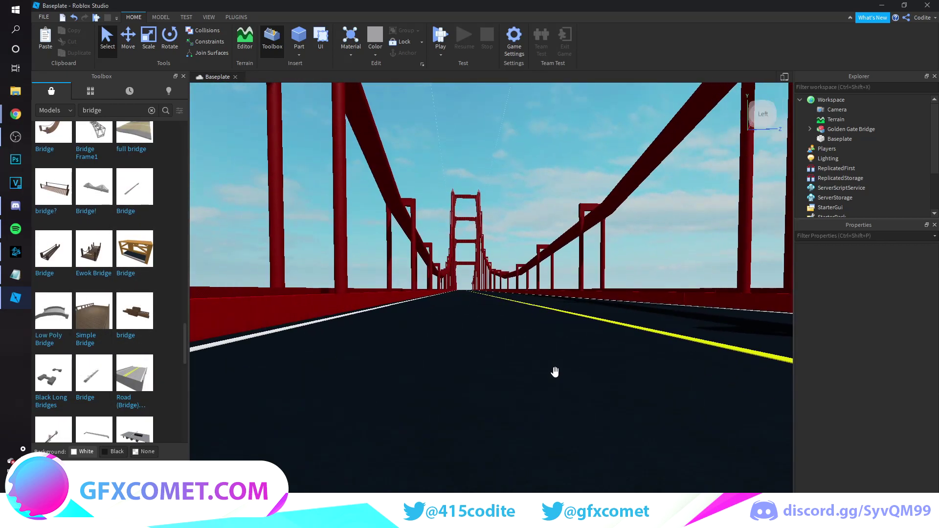
pyautogui.press('w')
pyautogui.press('s')
pyautogui.moveTo(522, 291); pyautogui.dragTo(522, 292, button='right')
pyautogui.press('a')
# Step: Export the Golden Gate Bridge model as an OBJ file named Bridge
pyautogui.click(835, 130)
pyautogui.rightClick(835, 130)
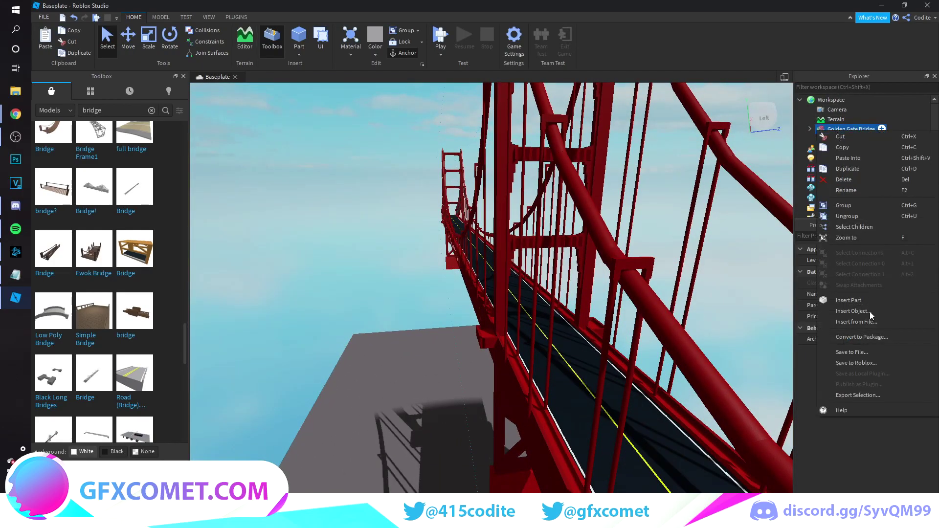
pyautogui.click(864, 395)
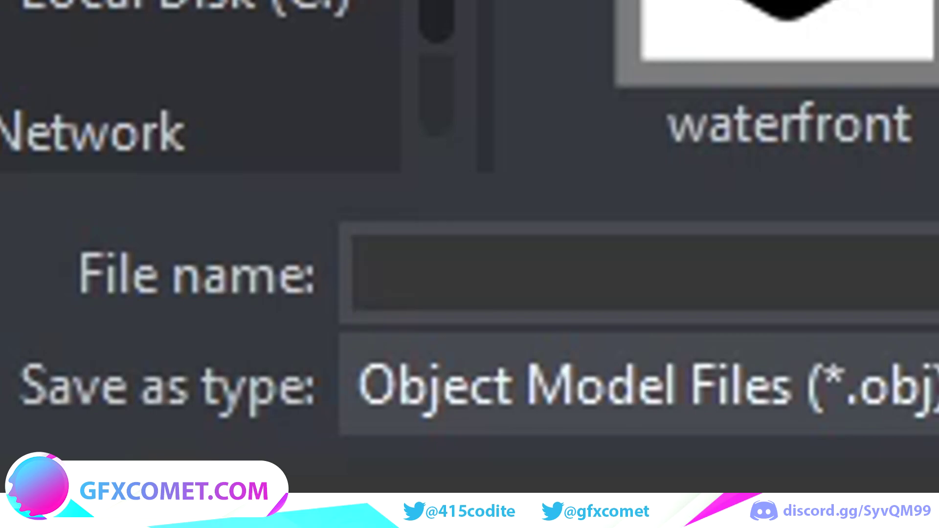
pyautogui.write('Bridge')
pyautogui.press('Return')
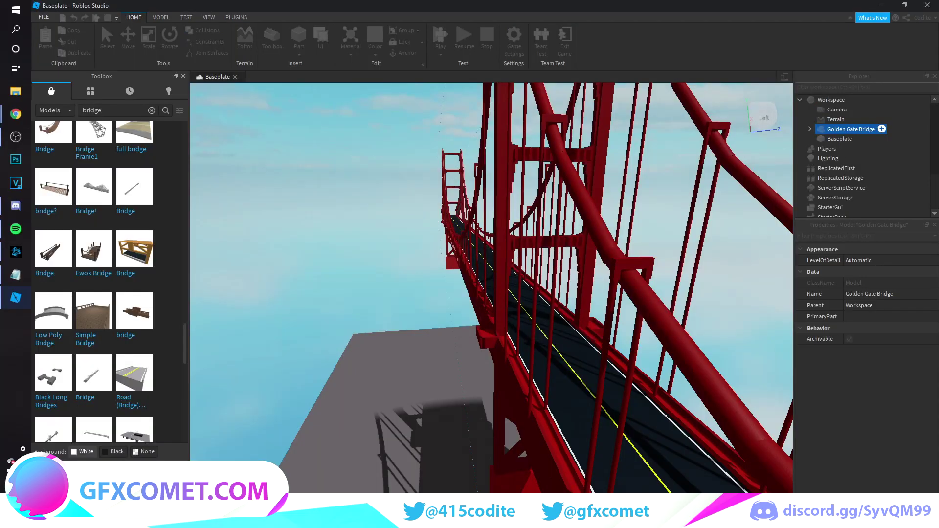
pyautogui.click(390, 291)
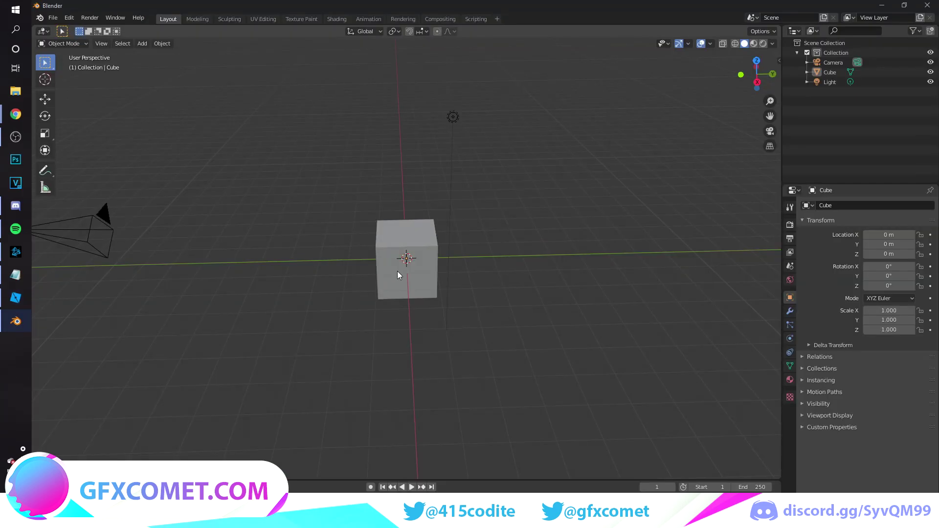
# Step: Switch to Blender and delete the default cube, camera and light
pyautogui.moveTo(397, 271); pyautogui.dragTo(450, 266, button='middle')
pyautogui.press('a')
pyautogui.press('x')
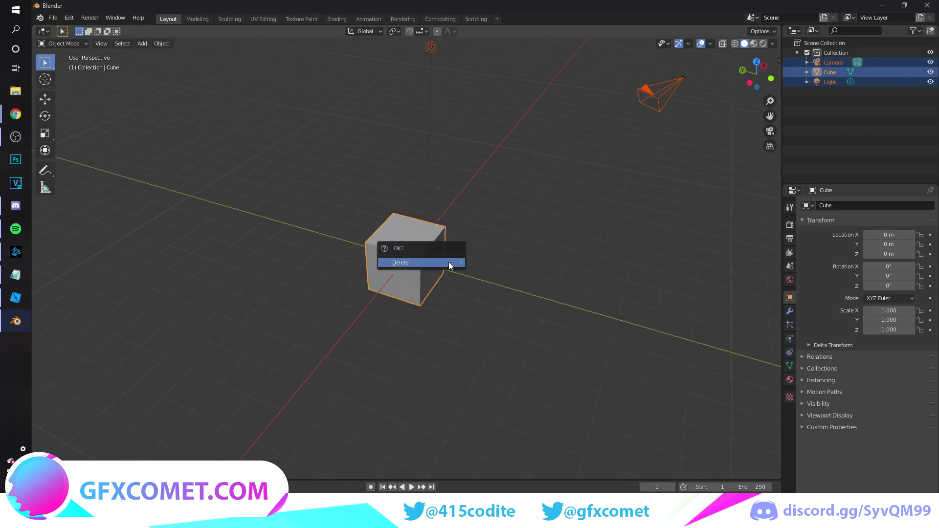
pyautogui.click(422, 262)
pyautogui.moveTo(424, 262); pyautogui.dragTo(63, 29, button='middle')
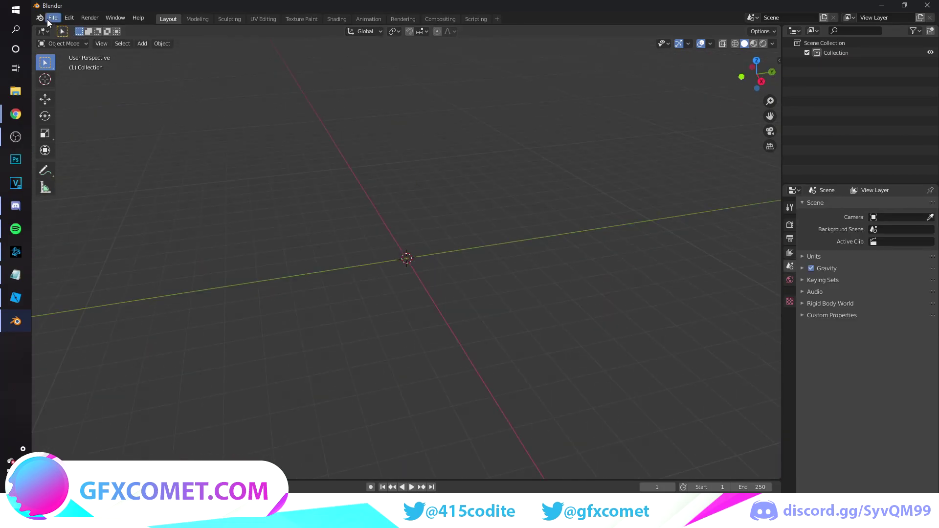
# Step: Import the exported Bridge OBJ model into the empty scene
pyautogui.click(48, 19)
pyautogui.moveTo(113, 150)
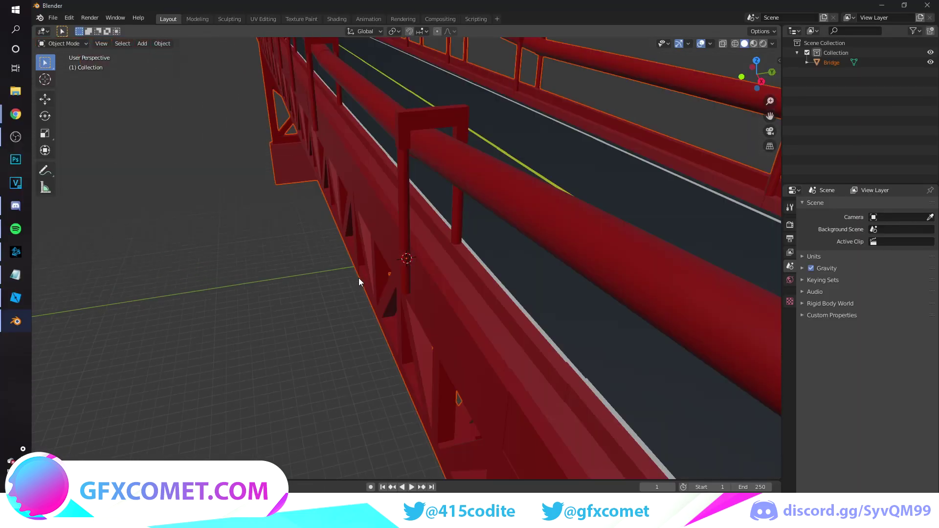
pyautogui.moveTo(359, 278); pyautogui.dragTo(439, 285, button='middle')
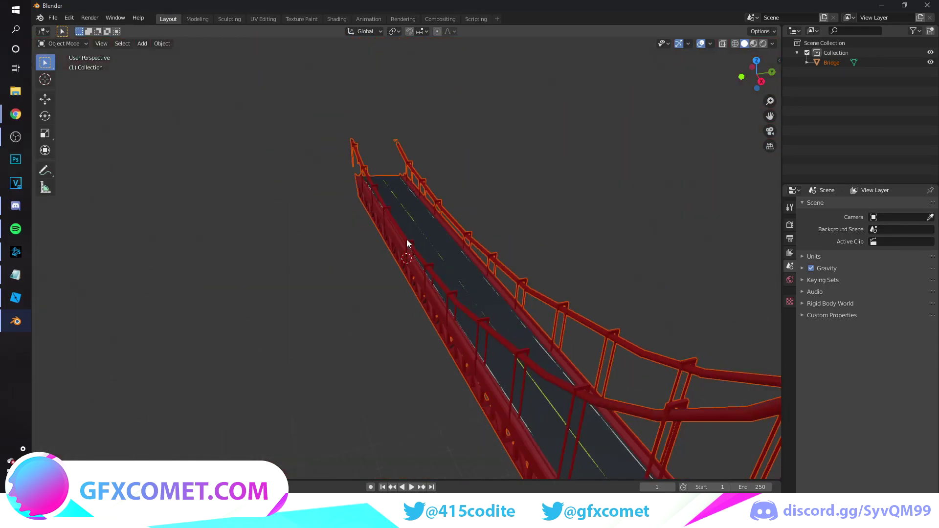
pyautogui.scroll(2, 407, 240)
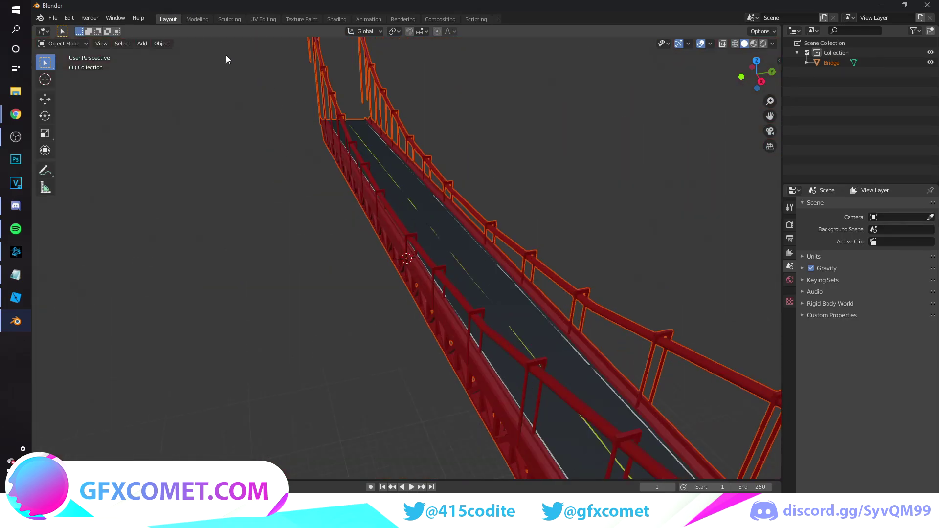
# Step: Set the bridge's origin to its geometry and deselect the model
pyautogui.click(162, 43)
pyautogui.moveTo(204, 63)
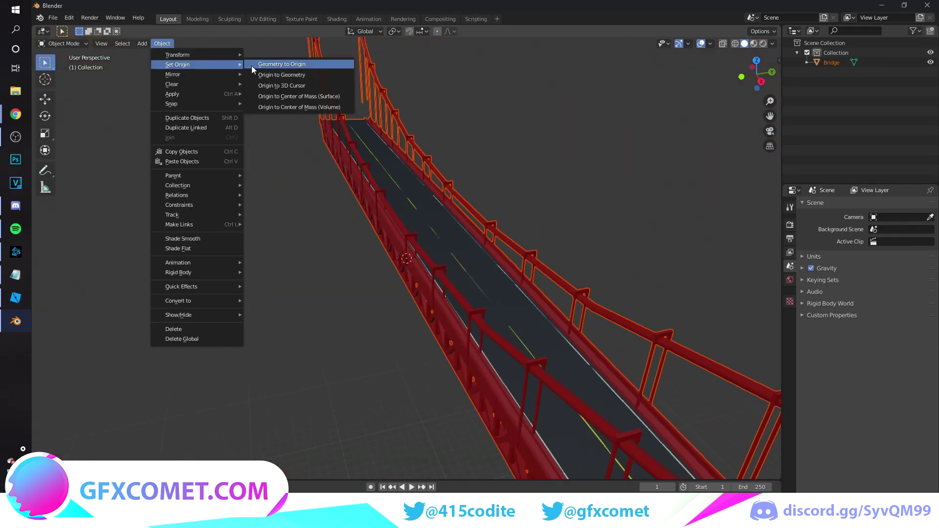
pyautogui.click(277, 75)
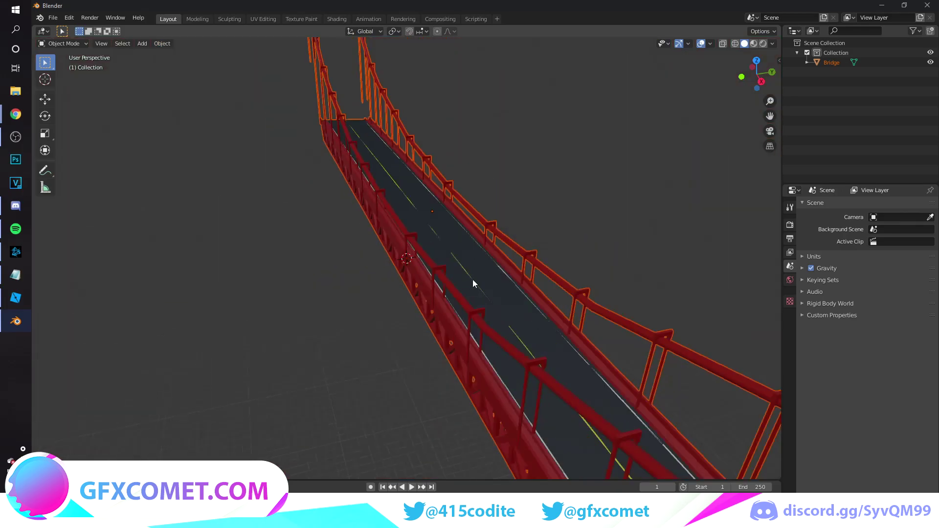
pyautogui.moveTo(473, 284); pyautogui.dragTo(514, 275, button='middle')
pyautogui.moveTo(649, 160); pyautogui.dragTo(561, 148, button='middle')
pyautogui.click(561, 149)
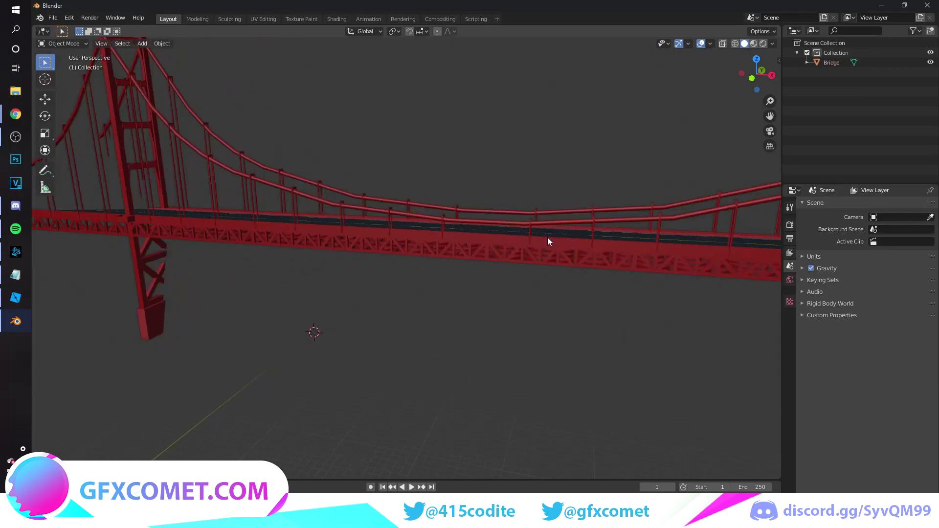
# Step: Enable Ambient Occlusion, Bloom and Screen Space Reflections in the Eevee render settings
pyautogui.moveTo(547, 239); pyautogui.dragTo(499, 245, button='middle')
pyautogui.click(790, 225)
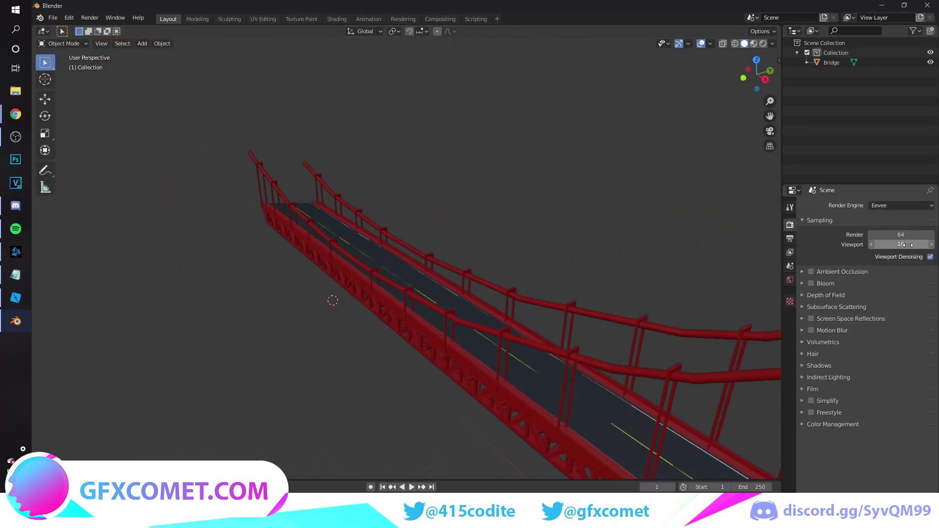
pyautogui.click(811, 271)
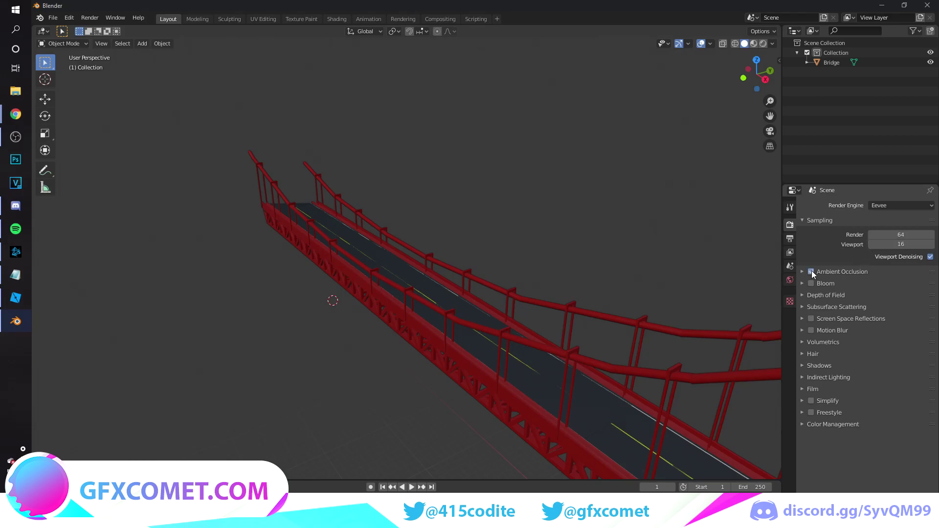
pyautogui.scroll(10, 512, 356)
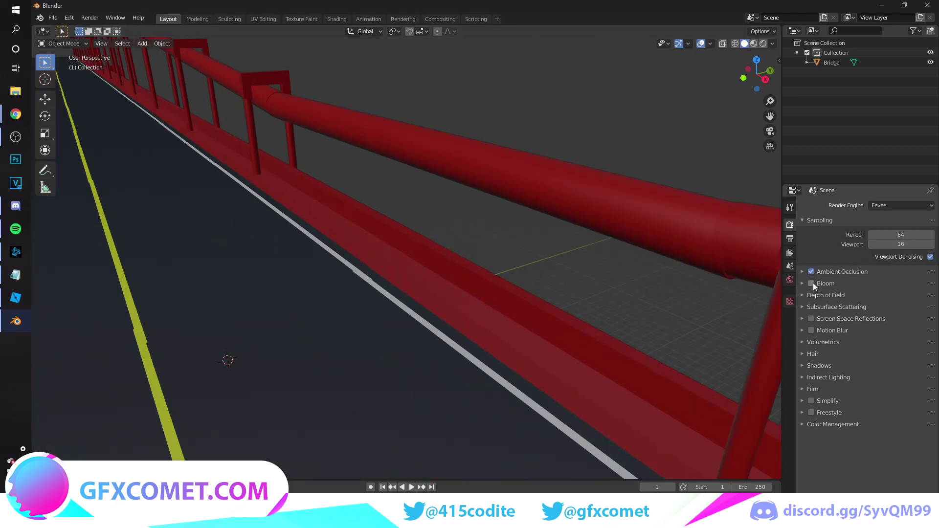
pyautogui.click(811, 319)
pyautogui.scroll(10, 395, 359)
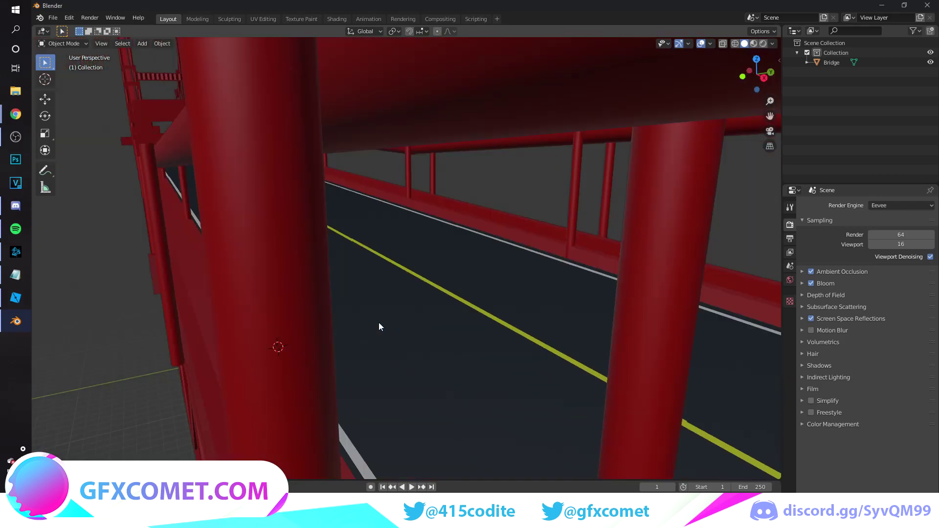
# Step: Inspect the imported bridge by walking the view along its road deck and around its towers
pyautogui.scroll(-2, 380, 303)
pyautogui.keyDown('shift'); pyautogui.moveTo(380, 303); pyautogui.dragTo(409, 357, button='middle'); pyautogui.keyUp('shift')
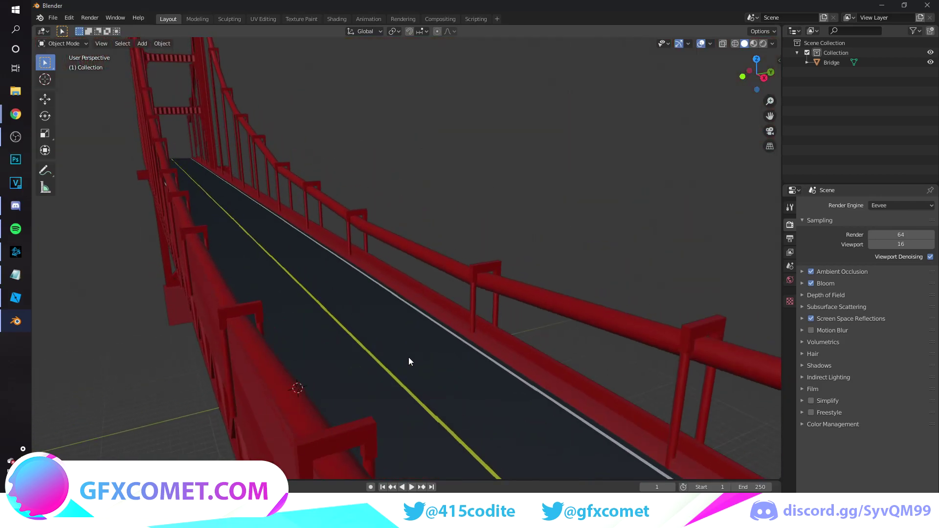
pyautogui.hotkey('shift', '`')
pyautogui.press('d')
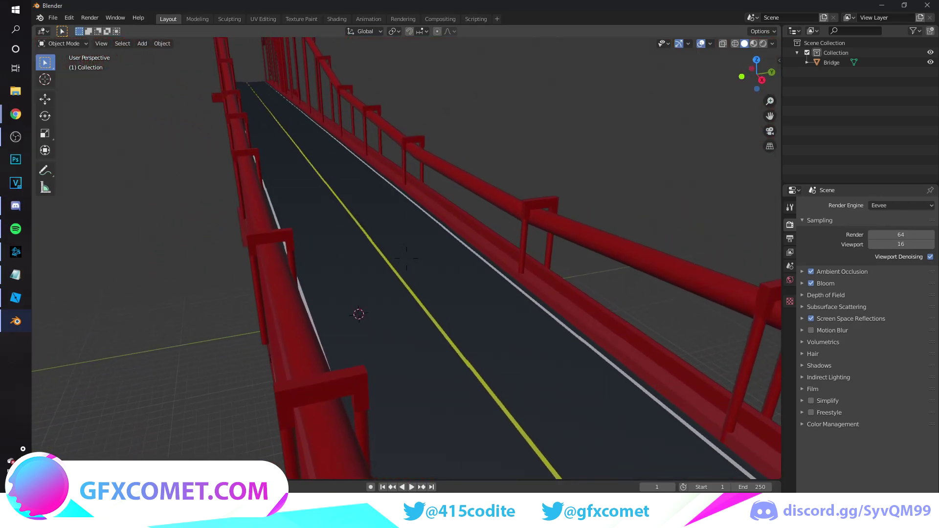
pyautogui.press('w')
pyautogui.moveTo(407, 258); pyautogui.dragTo(406, 250, button='middle')
pyautogui.press('w')
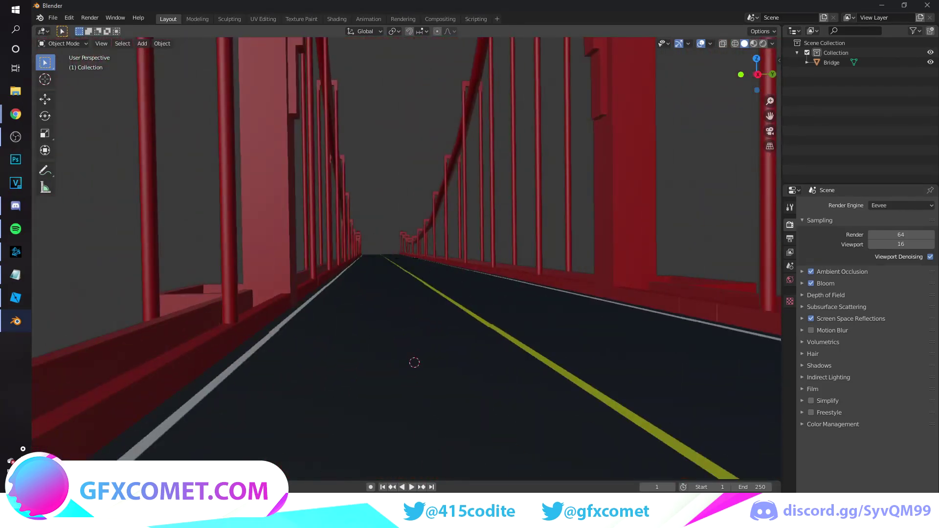
pyautogui.moveTo(411, 250); pyautogui.dragTo(431, 245, button='middle')
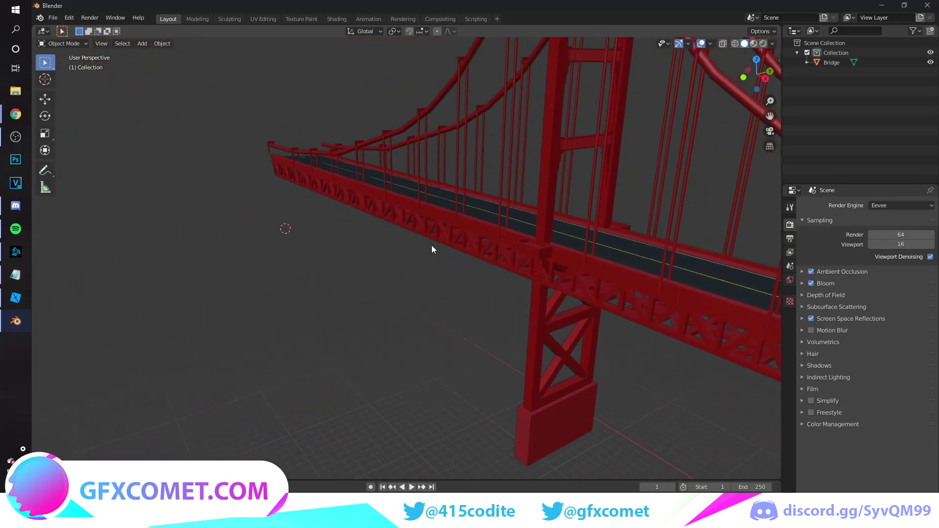
# Step: Scale the bridge down in two passes, using a factor of about 0.29 for the second
pyautogui.click(432, 245)
pyautogui.press('s')
pyautogui.click(493, 231)
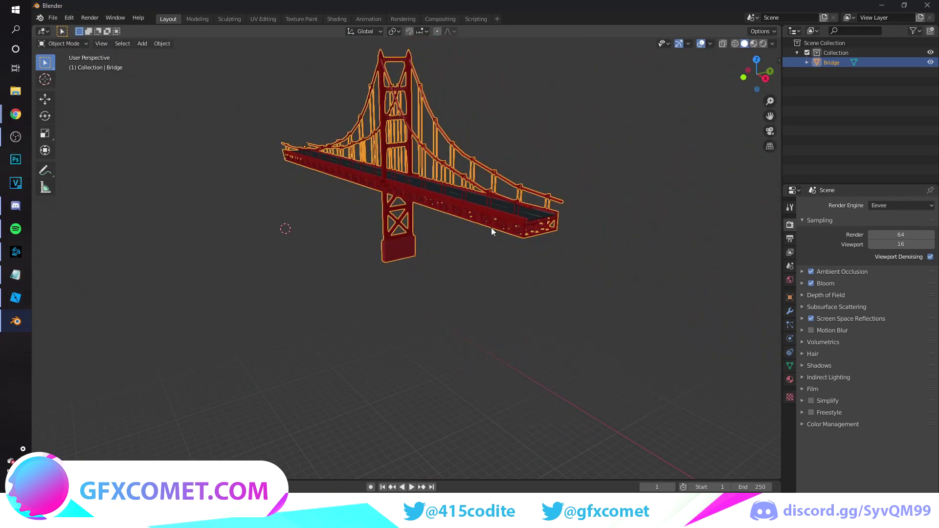
pyautogui.press('g')
pyautogui.rightClick(493, 230)
pyautogui.moveTo(391, 241); pyautogui.dragTo(407, 255, button='middle')
pyautogui.press('s')
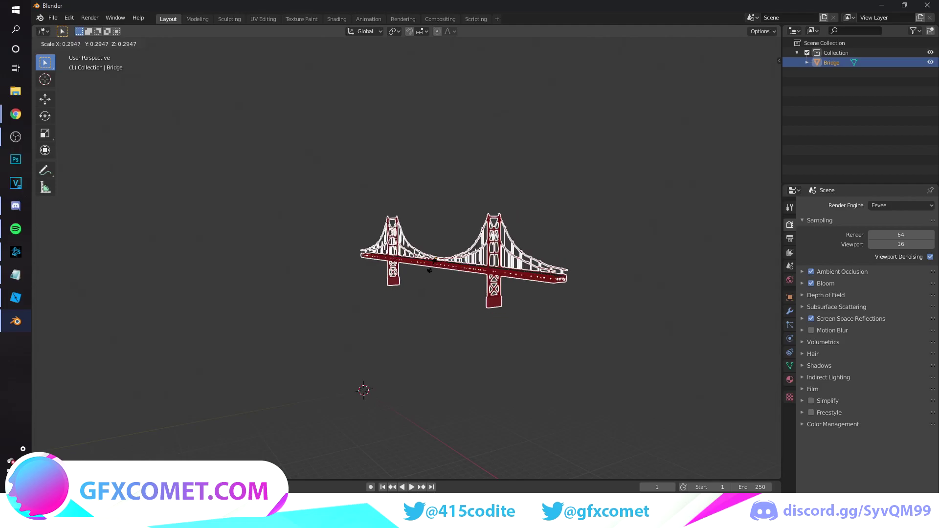
pyautogui.click(434, 265)
# Step: Move the scaled bridge down along the Z axis toward the ground grid
pyautogui.press('g')
pyautogui.press('z')
pyautogui.click(442, 410)
# Step: Walk the view onto the bridge's road deck for a low perspective toward the far tower
pyautogui.scroll(1, 459, 427)
pyautogui.hotkey('shift', '`')
pyautogui.press('w')
pyautogui.press('w')
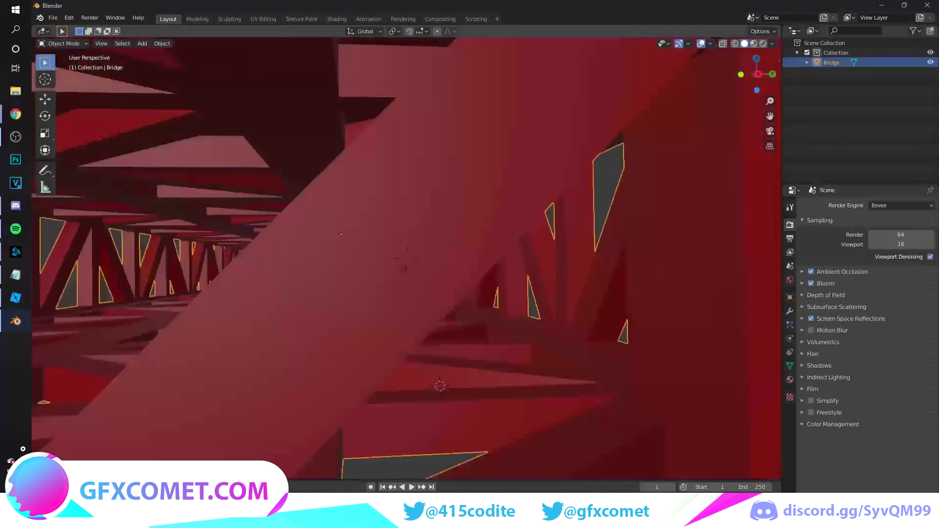
pyautogui.press('d')
pyautogui.press('a')
pyautogui.press('d')
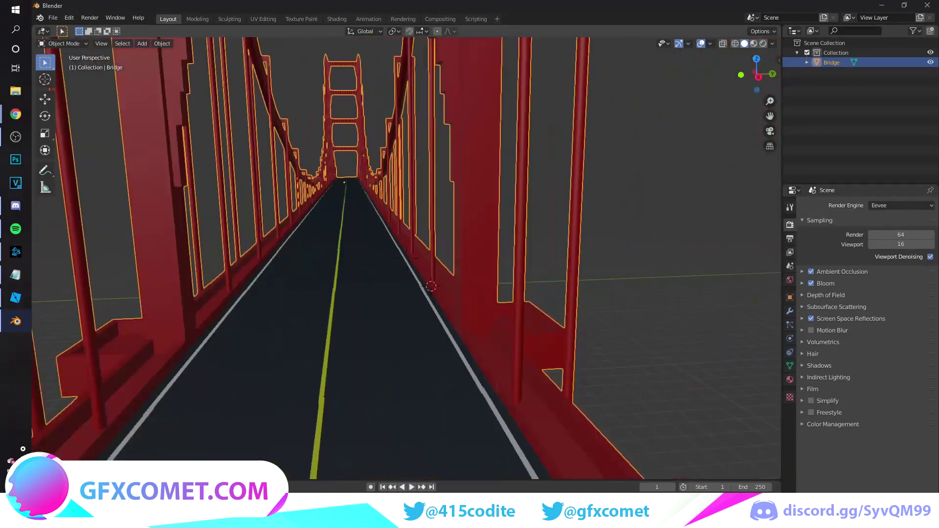
pyautogui.press('a')
pyautogui.press('d')
pyautogui.press('a')
pyautogui.press('w')
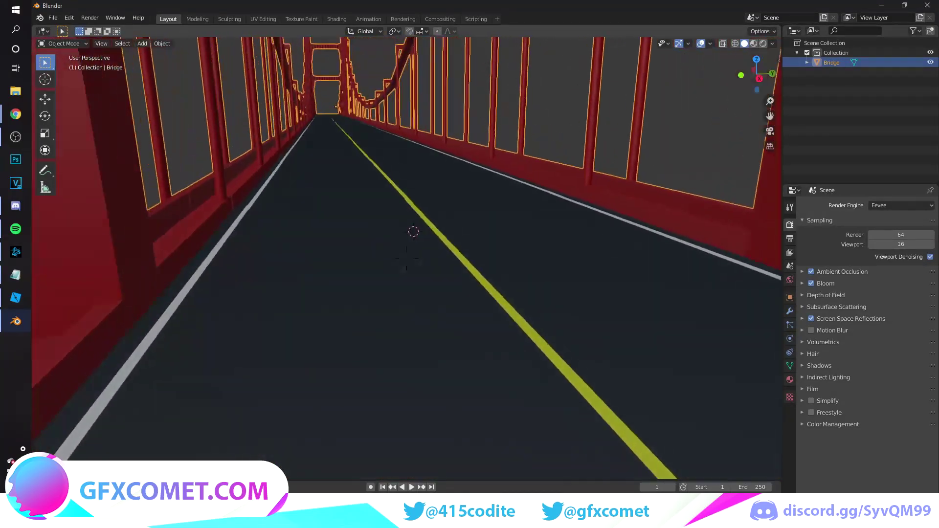
pyautogui.press('a')
pyautogui.press('s')
pyautogui.click(407, 258)
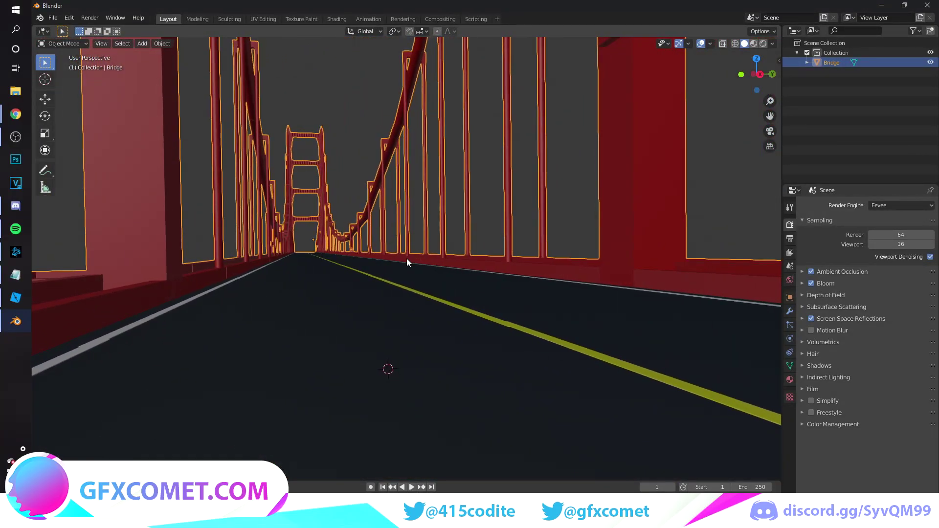
# Step: Deselect the bridge and switch the viewport to rendered shading, keeping a low view along the road deck
pyautogui.hotkey('alt', 'a')
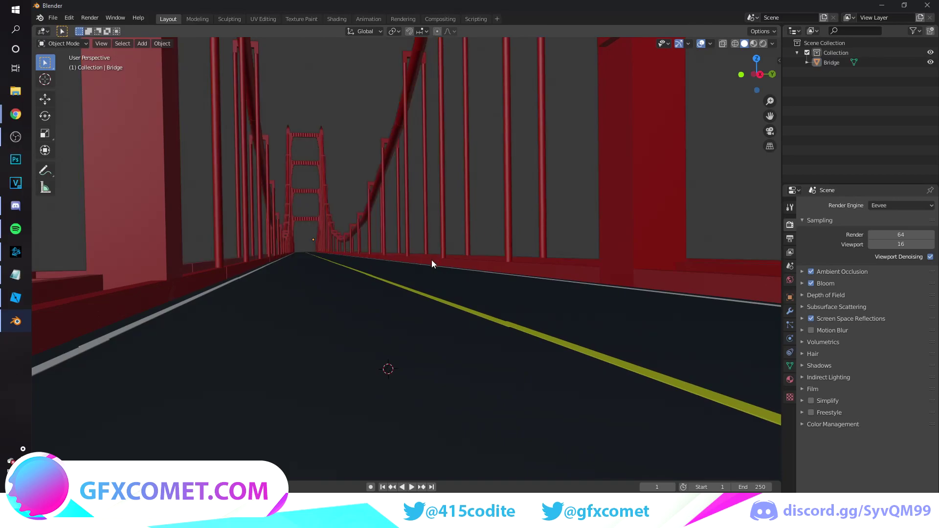
pyautogui.click(763, 44)
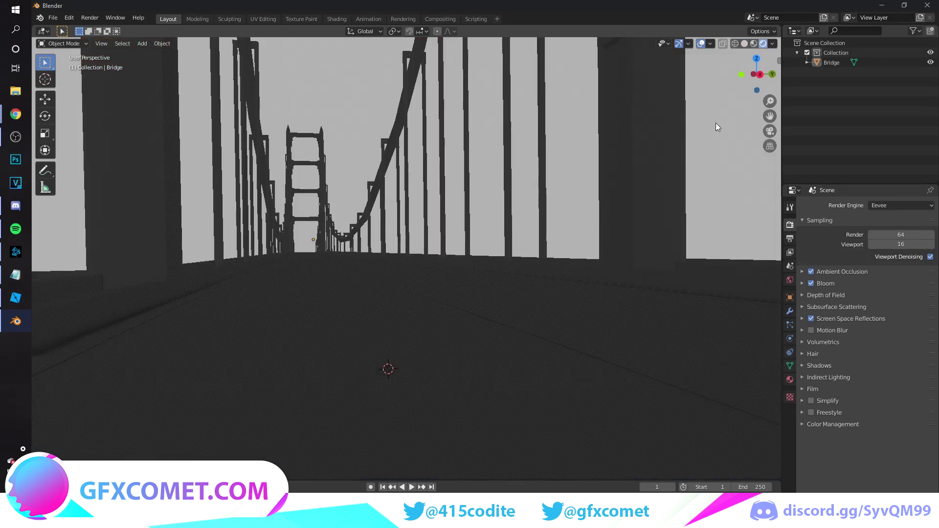
pyautogui.press('s')
pyautogui.press('a')
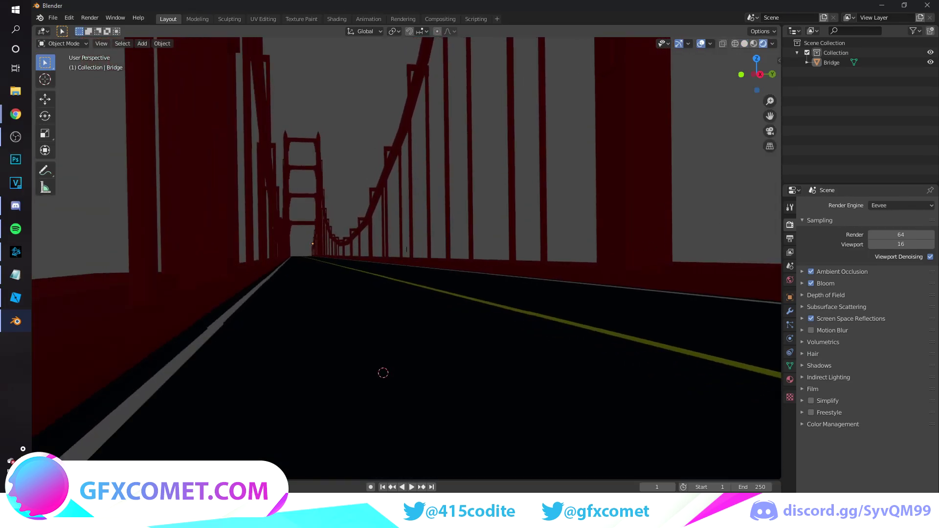
pyautogui.press('d')
pyautogui.click(406, 258)
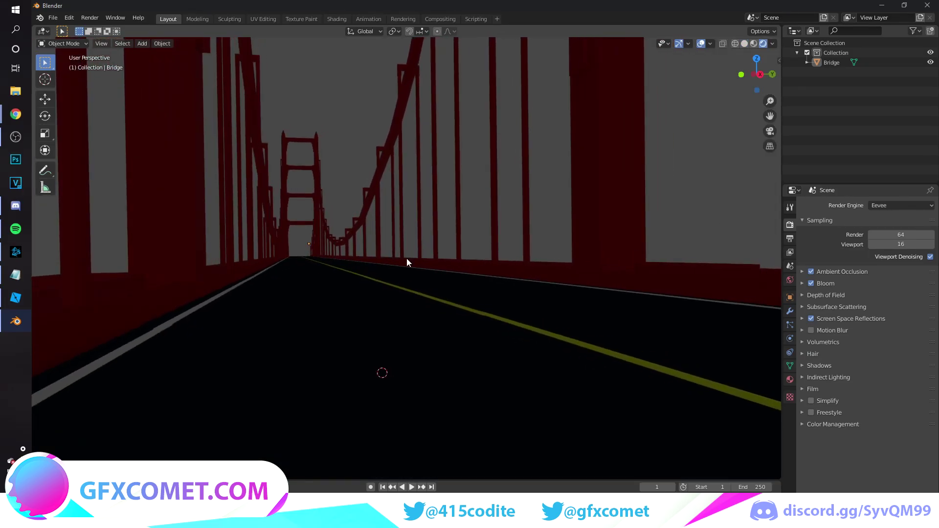
# Step: Use the sunrise.exr environment texture as the world's background color and make the render film transparent
pyautogui.click(790, 280)
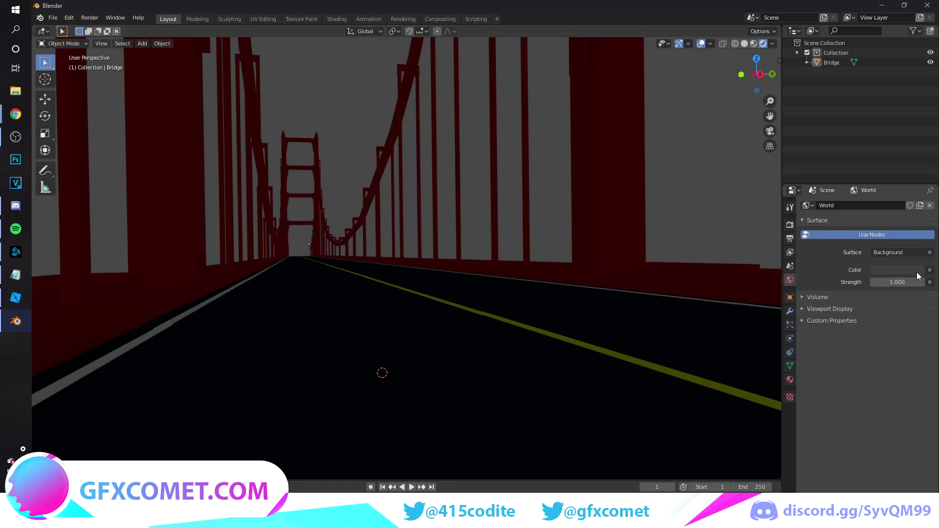
pyautogui.click(929, 270)
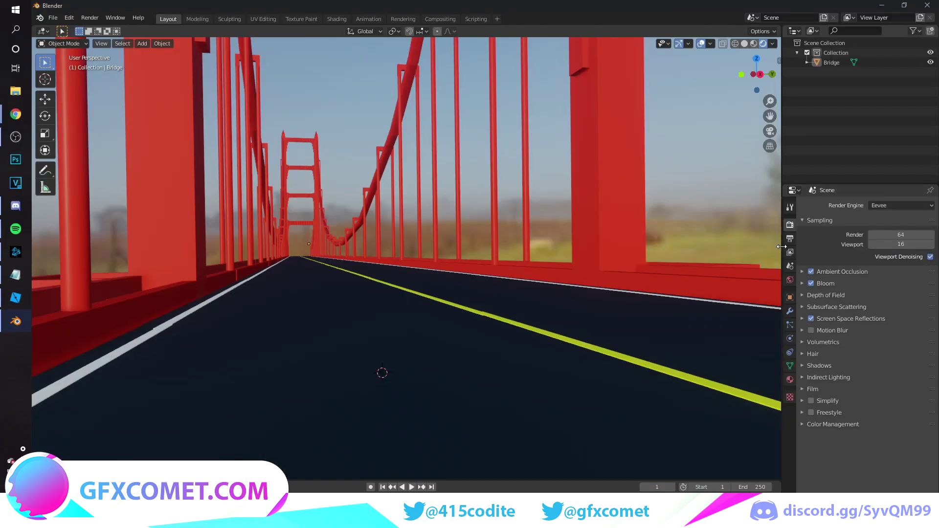
pyautogui.click(803, 390)
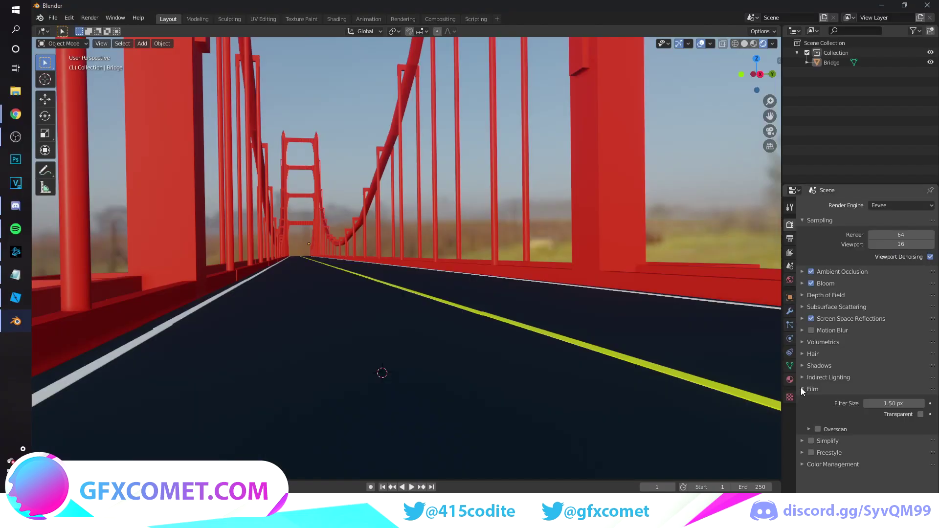
pyautogui.click(920, 414)
pyautogui.moveTo(651, 342); pyautogui.dragTo(478, 307, button='middle')
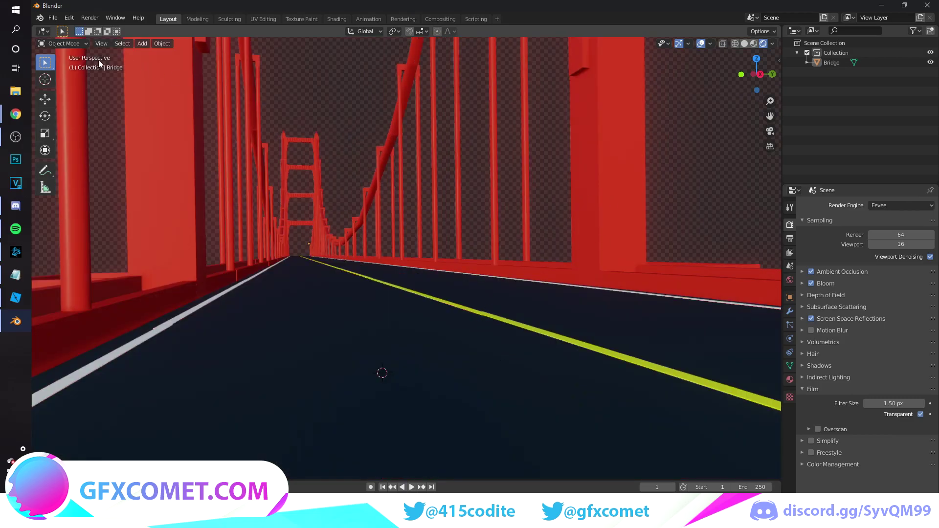
# Step: Walk the view past the side railing and back onto the road deck, facing the far tower
pyautogui.hotkey('shift', '`')
pyautogui.press('a')
pyautogui.press('d')
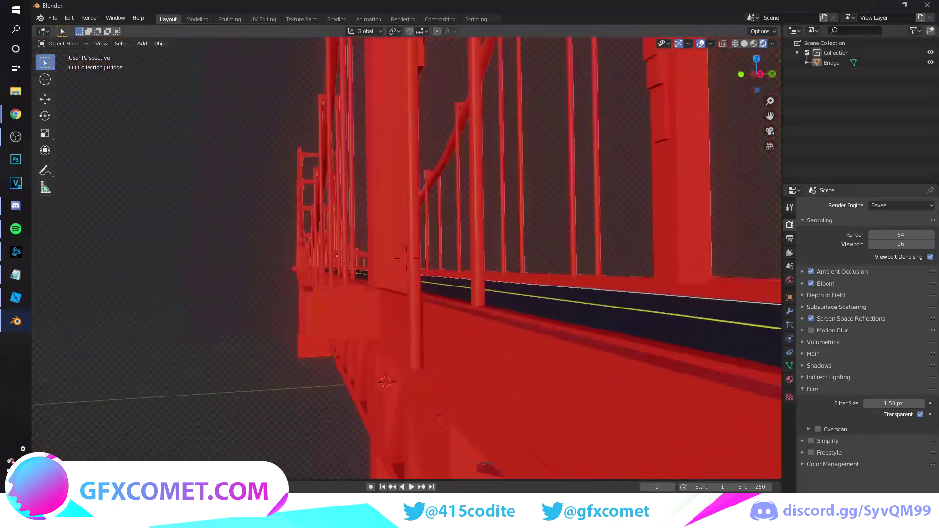
pyautogui.press('d')
pyautogui.press('w')
pyautogui.press('a')
pyautogui.press('d')
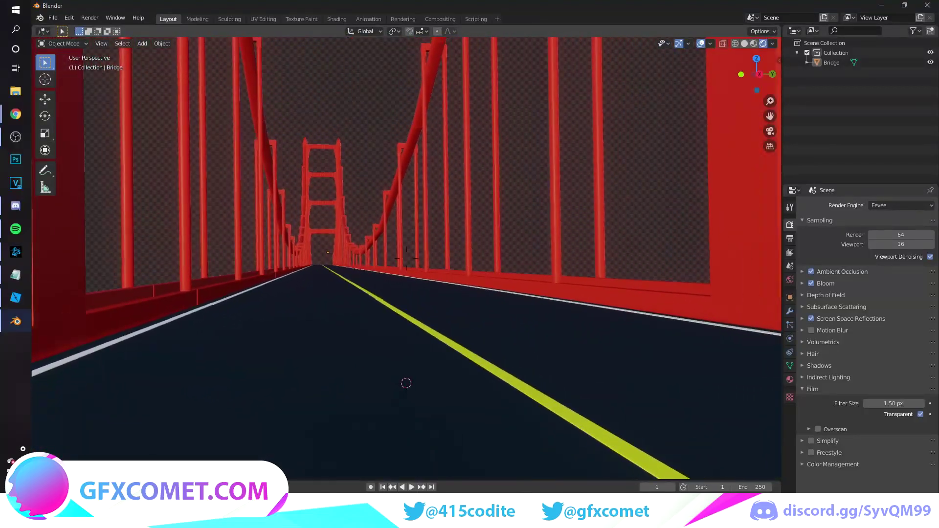
pyautogui.press('a')
pyautogui.click(435, 254)
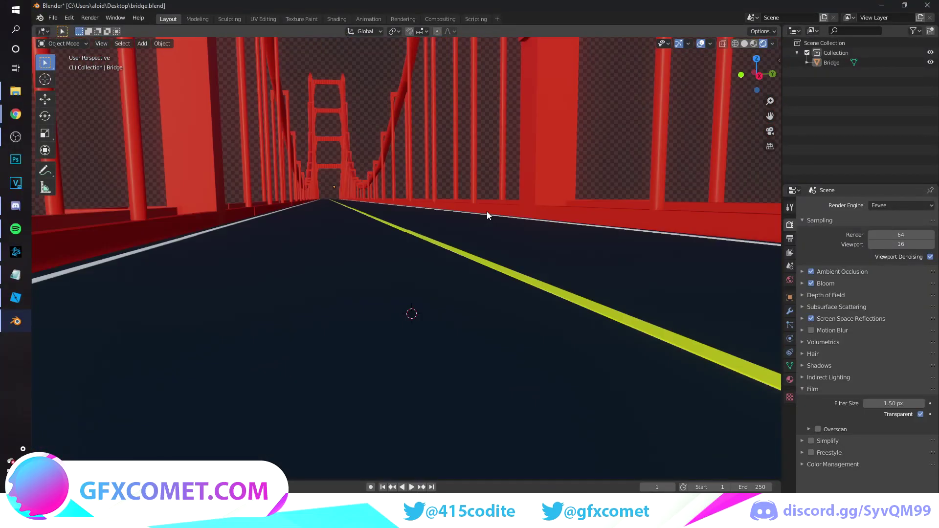
pyautogui.hotkey('shift', '`')
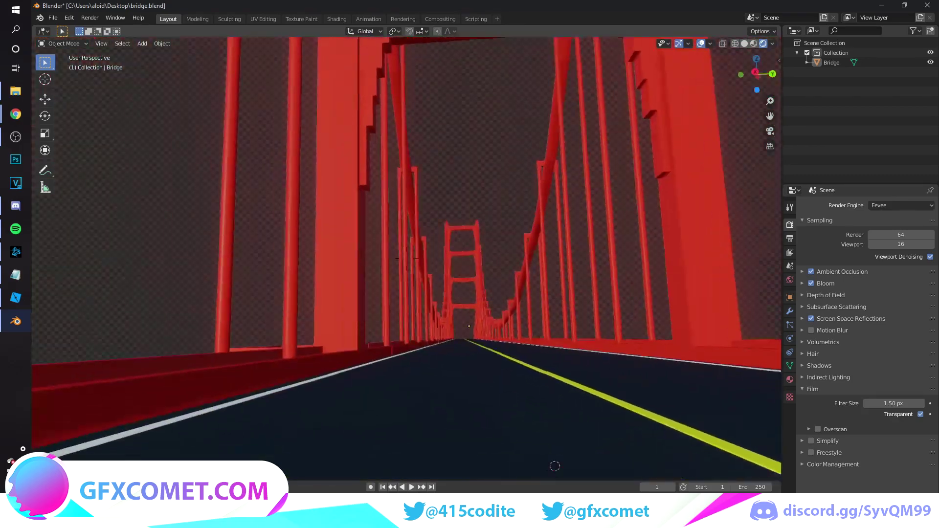
pyautogui.click(406, 262)
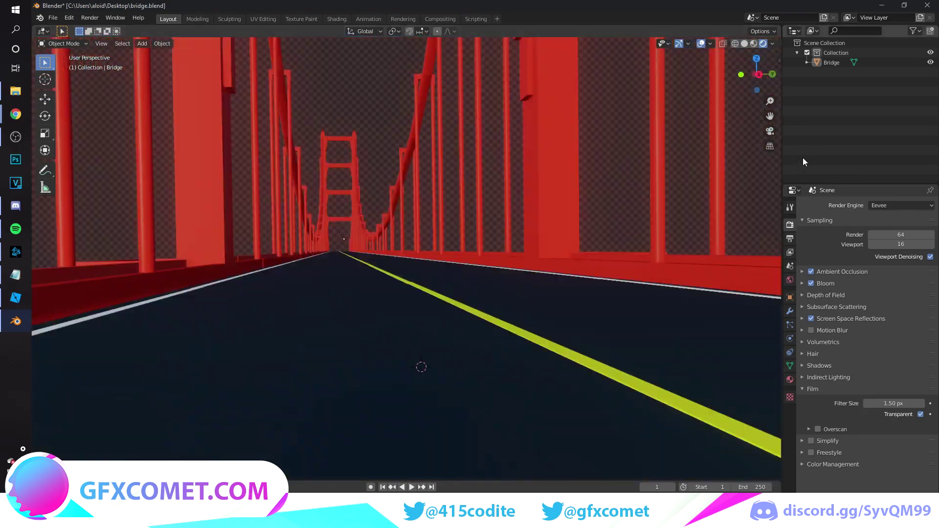
pyautogui.click(337, 18)
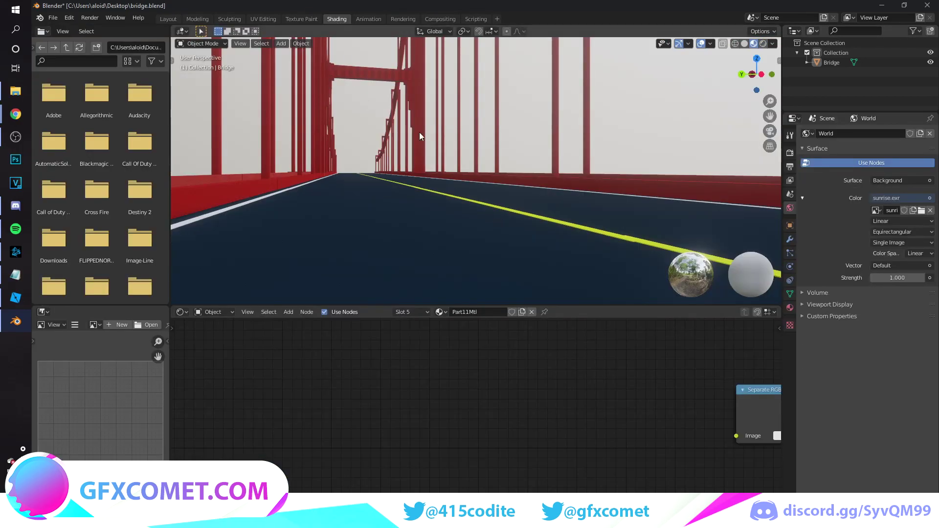
pyautogui.click(168, 19)
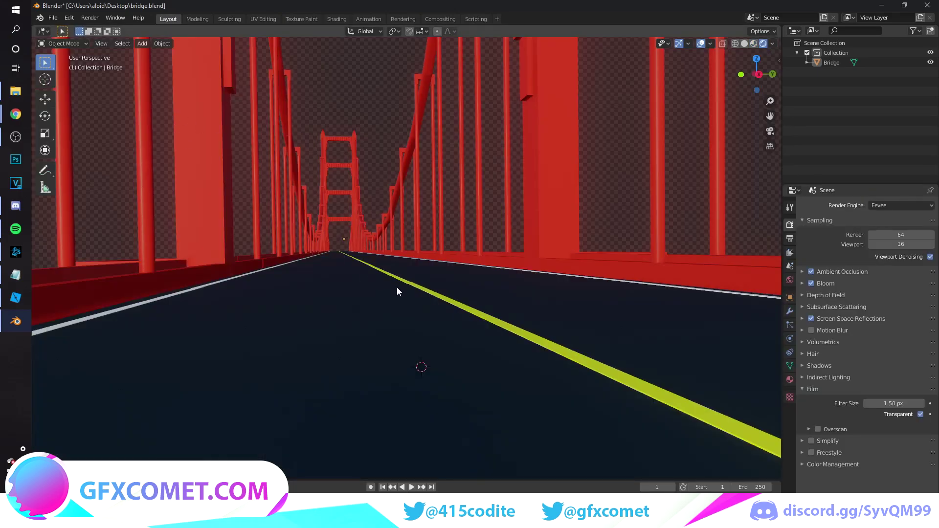
# Step: Pick a road surface face in Edit Mode, bring up its Part11Mtl material settings, and return to Object Mode
pyautogui.click(315, 242)
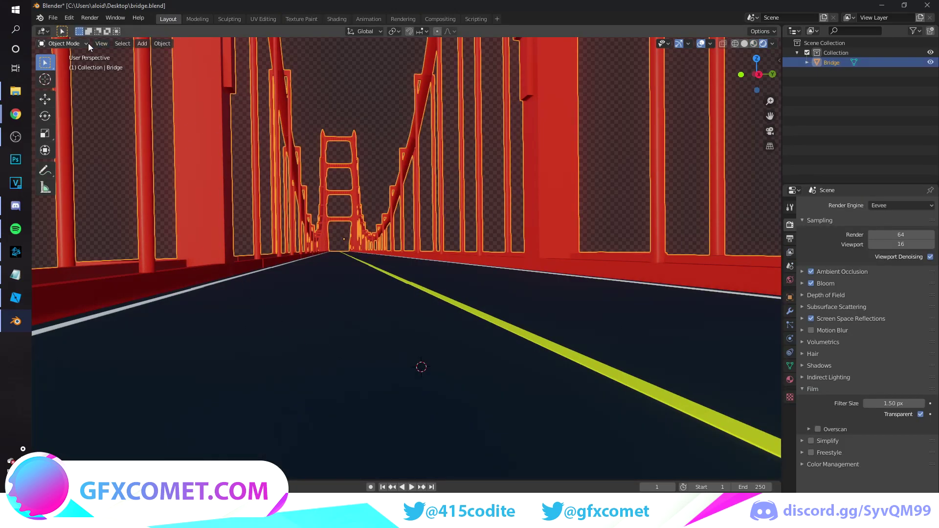
pyautogui.click(72, 45)
pyautogui.click(66, 66)
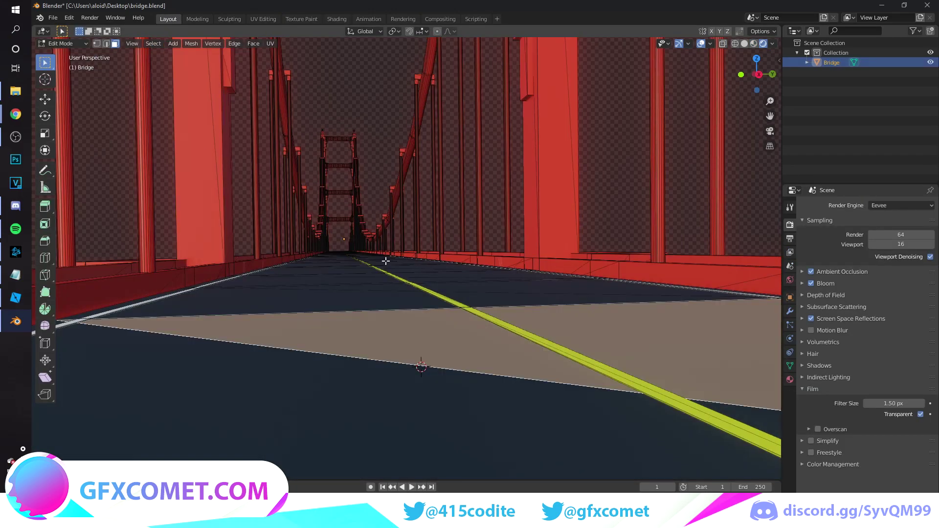
pyautogui.click(376, 297)
pyautogui.click(362, 336)
pyautogui.click(367, 379)
pyautogui.click(375, 333)
pyautogui.click(371, 300)
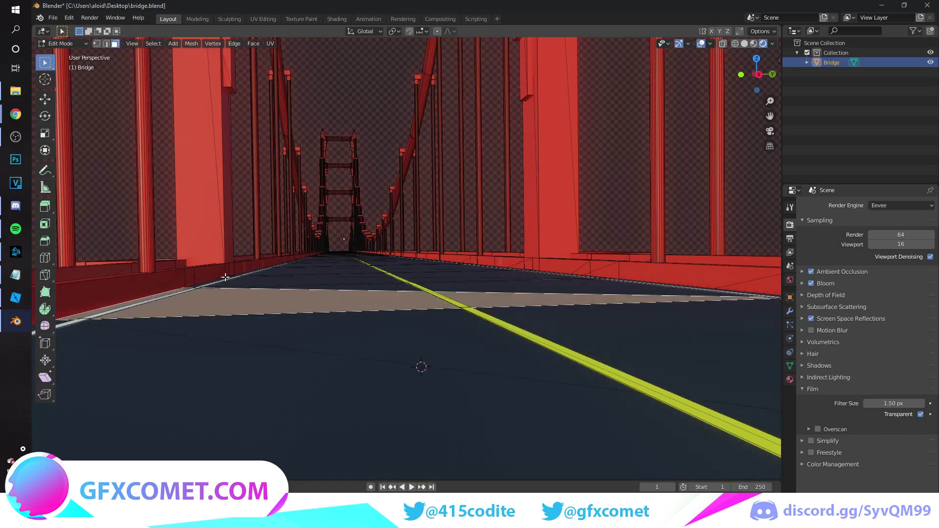
pyautogui.click(353, 387)
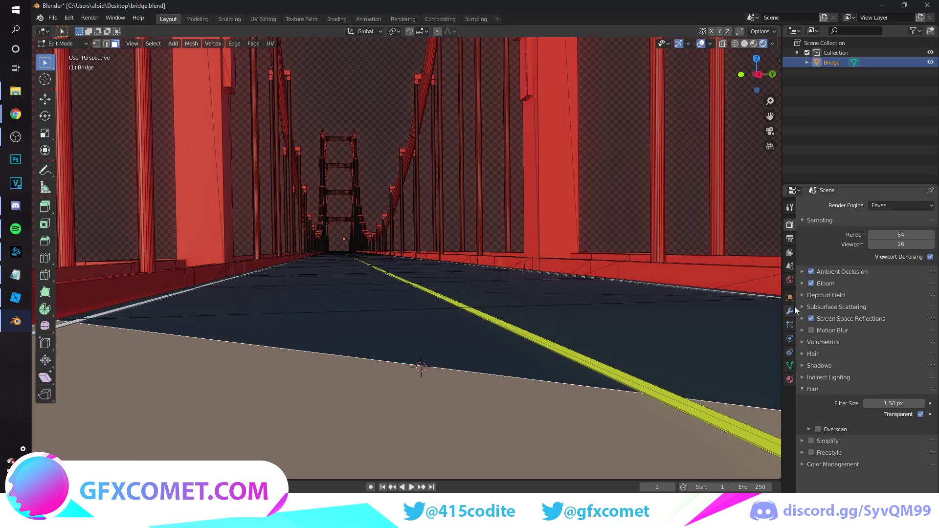
pyautogui.click(790, 379)
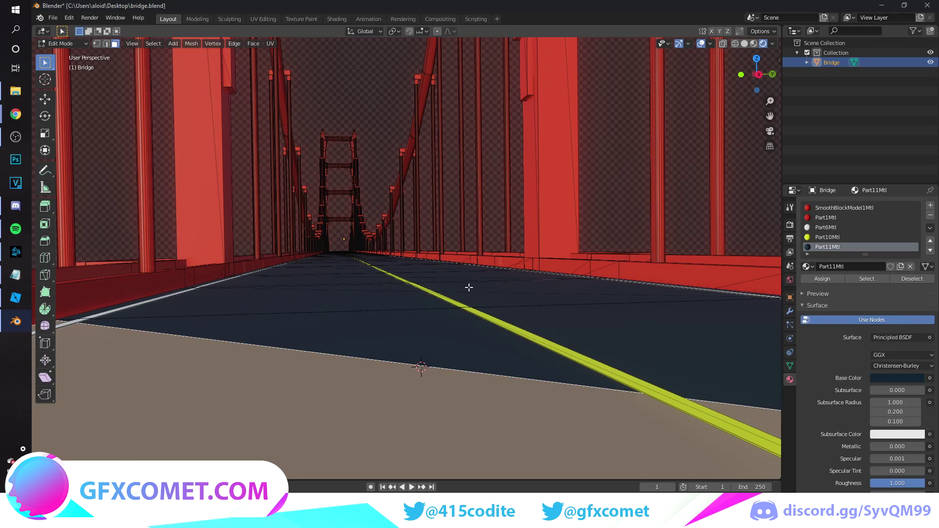
pyautogui.click(70, 43)
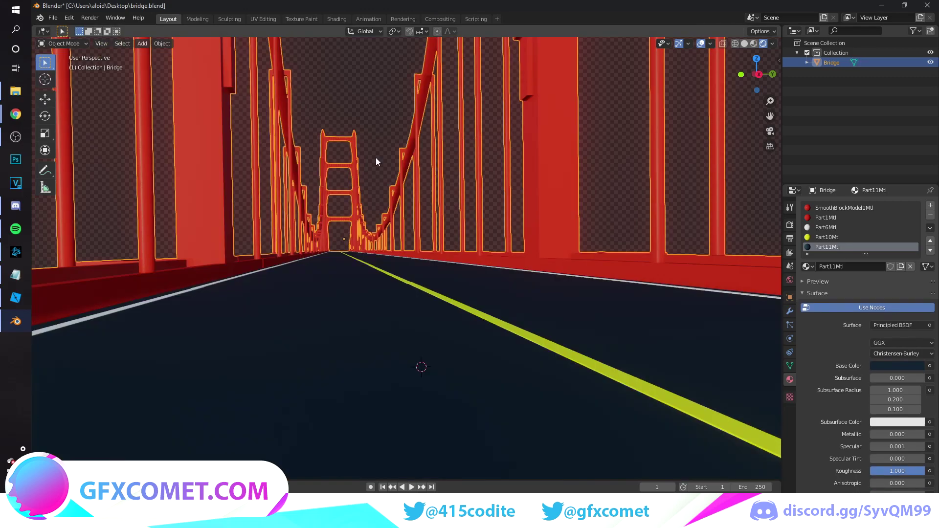
# Step: Set the road material Part11Mtl to Metallic 0.982, Roughness 0.605 and Specular 0.405
pyautogui.moveTo(892, 434); pyautogui.dragTo(917, 434)
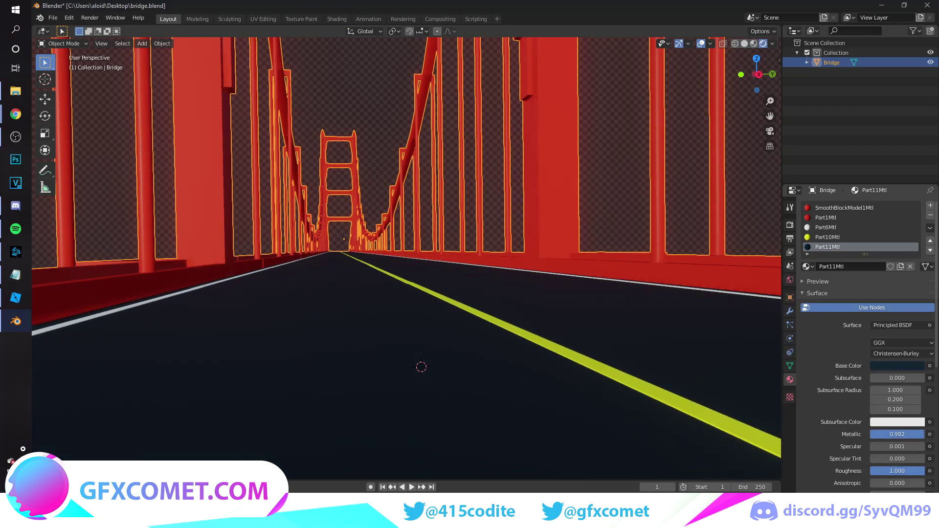
pyautogui.moveTo(924, 471)
pyautogui.mouseDown()
pyautogui.moveTo(888, 471)
pyautogui.moveTo(910, 471)
pyautogui.mouseUp()
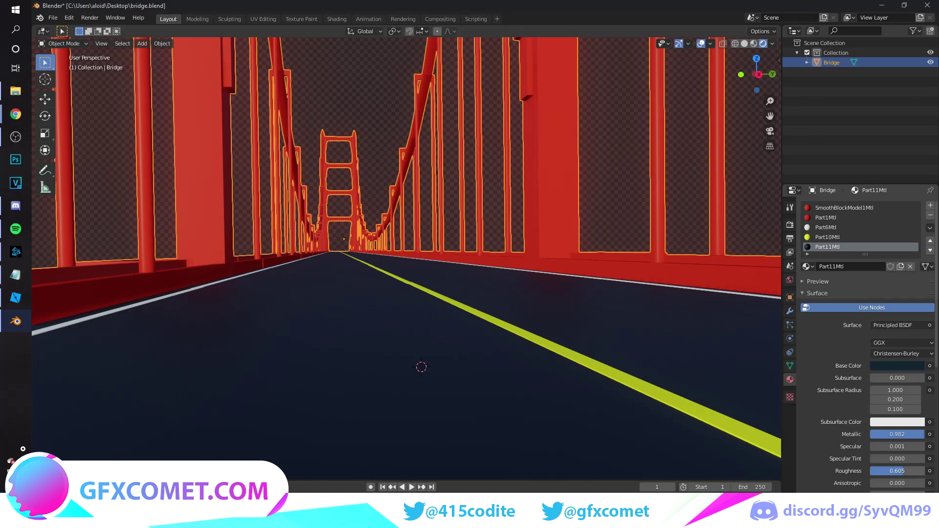
pyautogui.moveTo(897, 446)
pyautogui.mouseDown()
pyautogui.moveTo(923, 446)
pyautogui.moveTo(891, 446)
pyautogui.mouseUp()
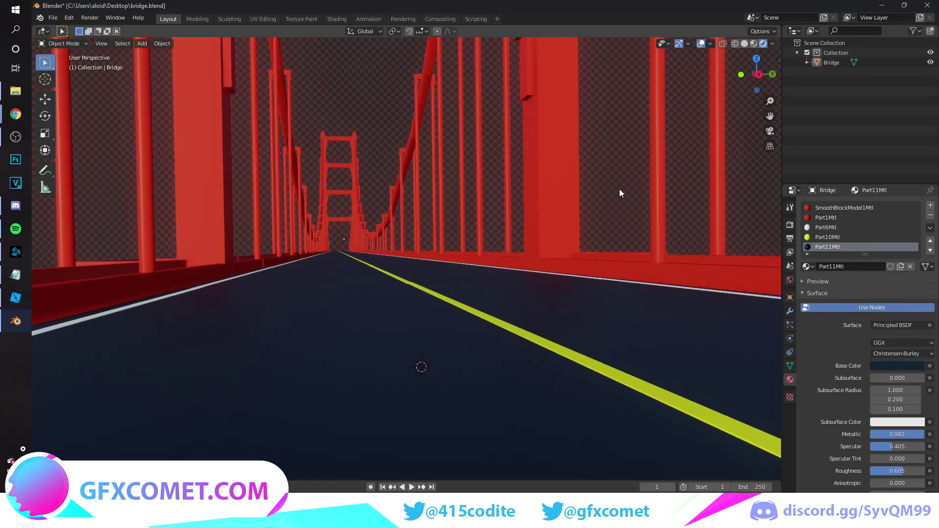
# Step: Set the red SmoothBlockModel1Mtl material to Metallic 0.754, Specular 0.685 and Roughness 0.178, and save the file
pyautogui.press('Tab')
pyautogui.press('Tab')
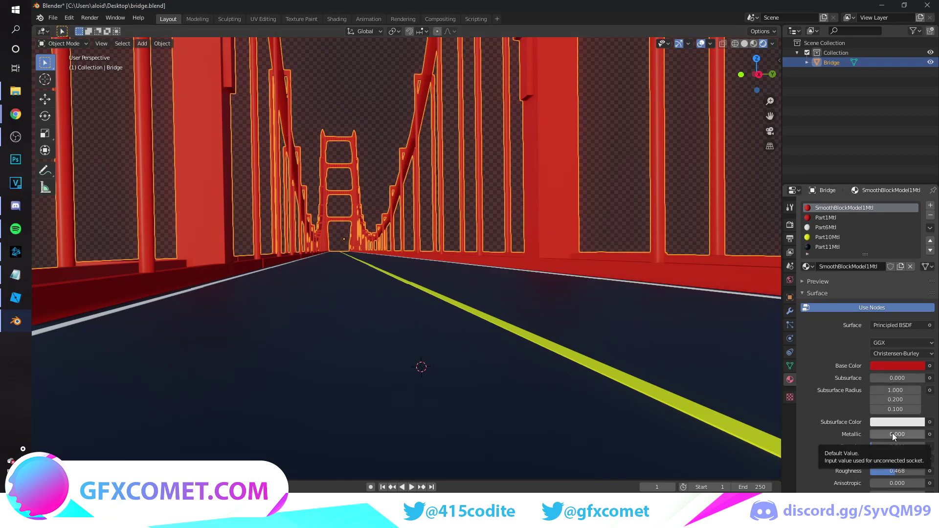
pyautogui.moveTo(892, 433)
pyautogui.mouseDown()
pyautogui.moveTo(935, 433)
pyautogui.moveTo(919, 447)
pyautogui.moveTo(937, 447)
pyautogui.moveTo(877, 471)
pyautogui.mouseUp()
pyautogui.click(619, 218)
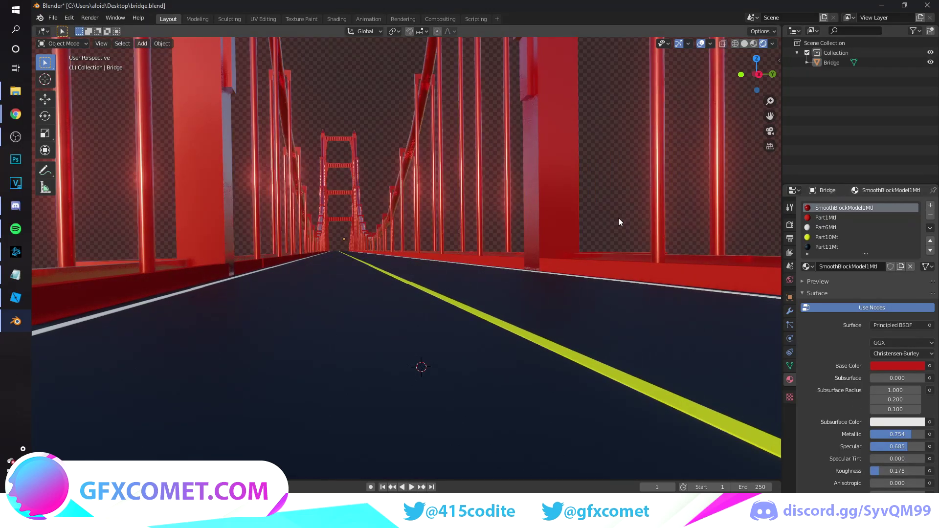
pyautogui.hotkey('ctrl', 's')
# Step: Raise the lambo object about 111 m along Z and shift it along X and Y until it hangs over the road
pyautogui.moveTo(562, 201); pyautogui.dragTo(568, 194, button='middle')
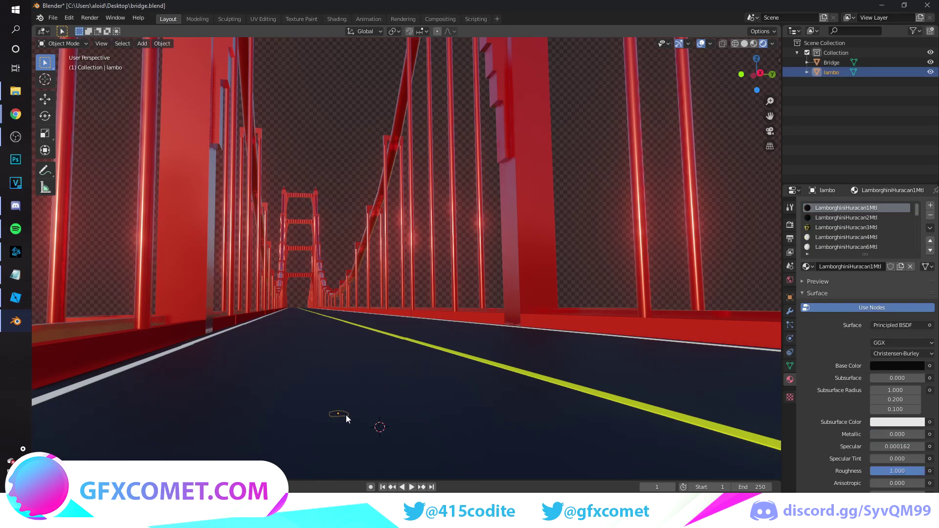
pyautogui.press('g')
pyautogui.press('z')
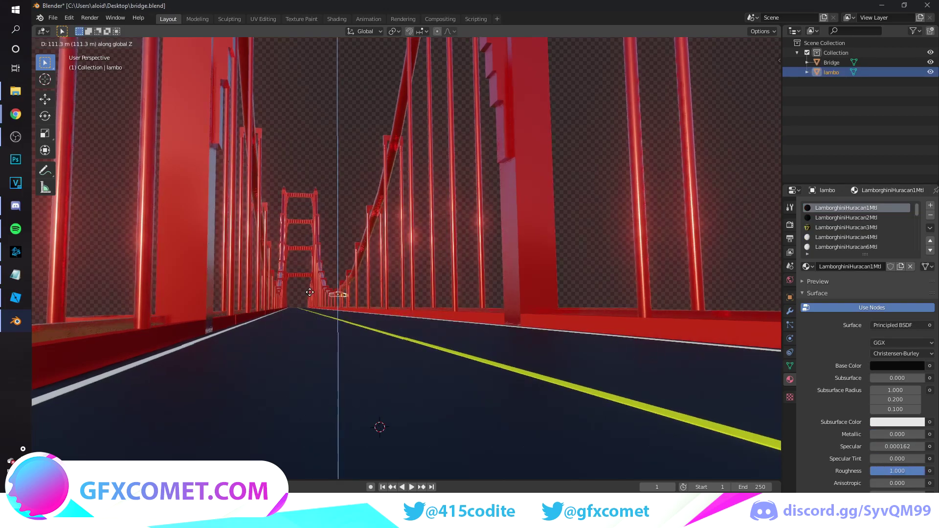
pyautogui.click(309, 292)
pyautogui.press('g')
pyautogui.press('x')
pyautogui.click(650, 314)
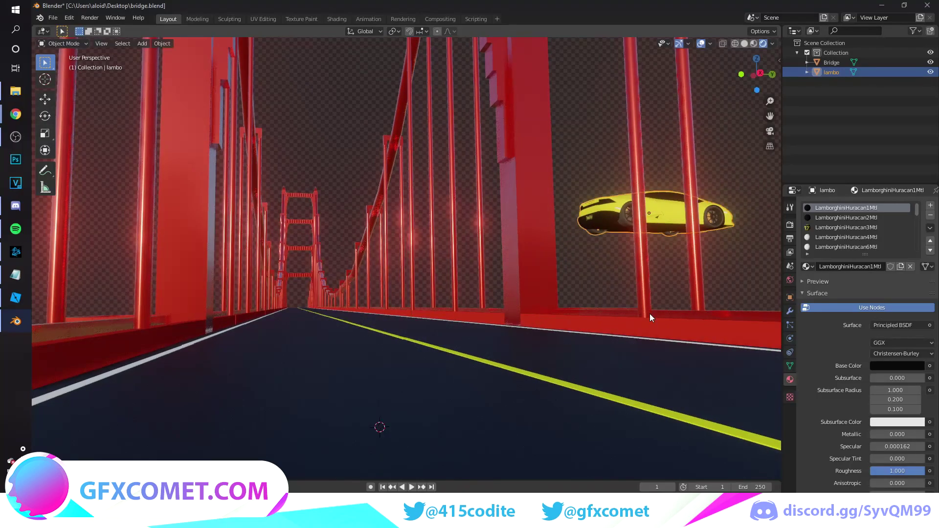
pyautogui.press('g')
pyautogui.press('y')
pyautogui.click(353, 292)
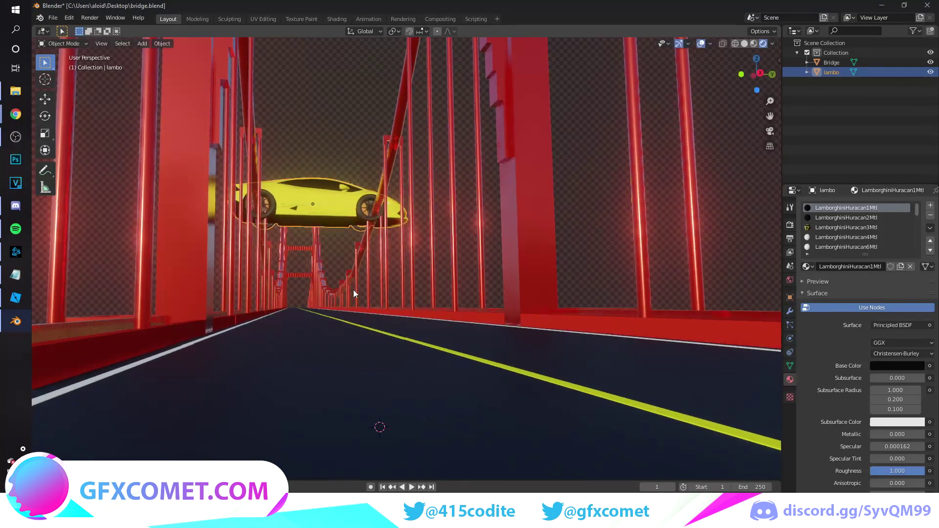
# Step: Lower the lambo object about 10 m along Z toward the bridge road
pyautogui.hotkey('shift', '`')
pyautogui.press('s')
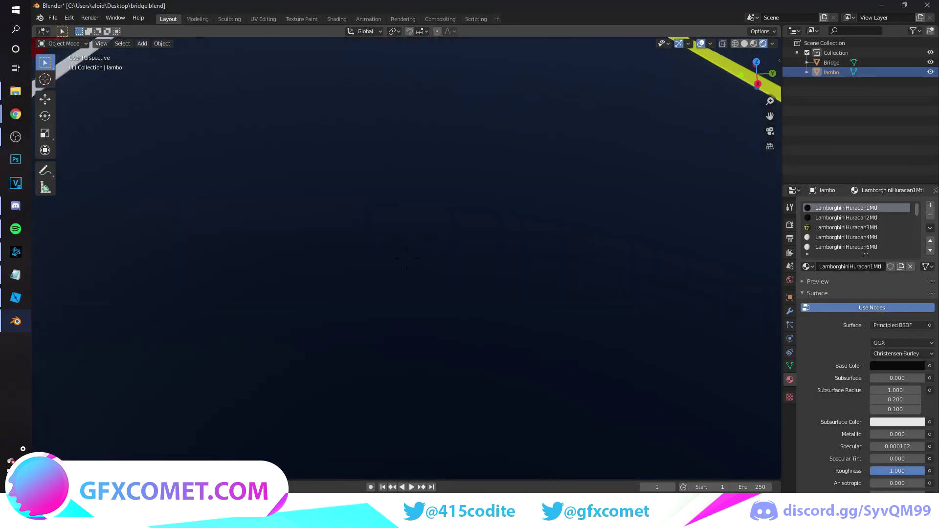
pyautogui.press('s')
pyautogui.press('d')
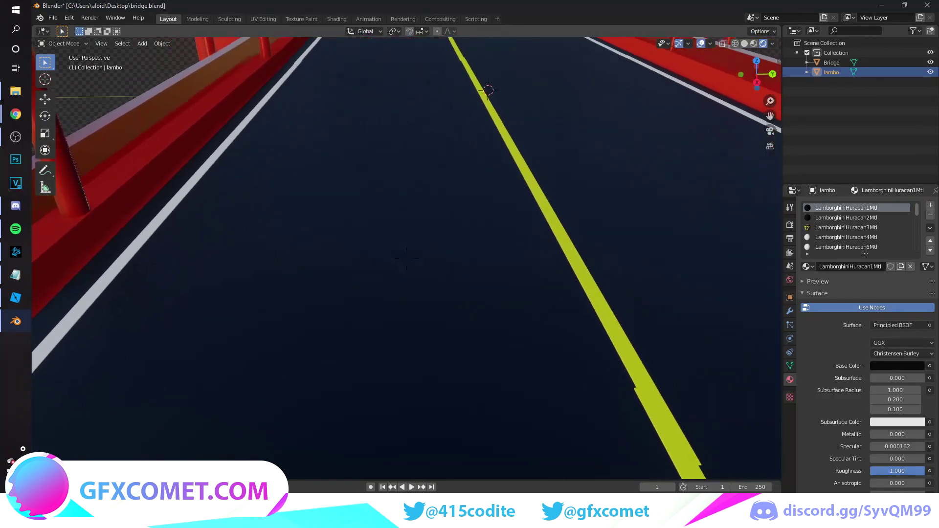
pyautogui.press('s')
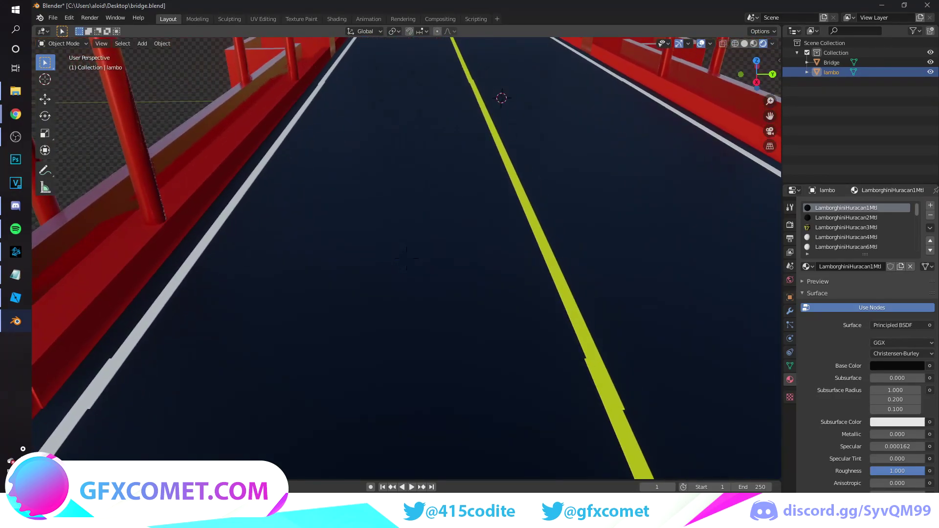
pyautogui.press('s')
pyautogui.click(407, 259)
pyautogui.press('g')
pyautogui.press('z')
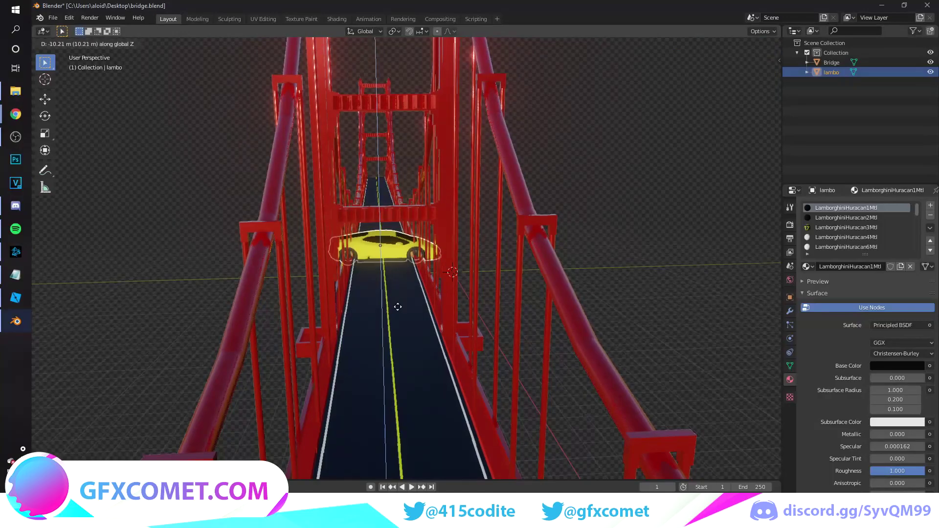
pyautogui.click(403, 301)
# Step: Move the lambo along X to the near stretch of road and scale it down uniformly to suit the lane
pyautogui.press('g')
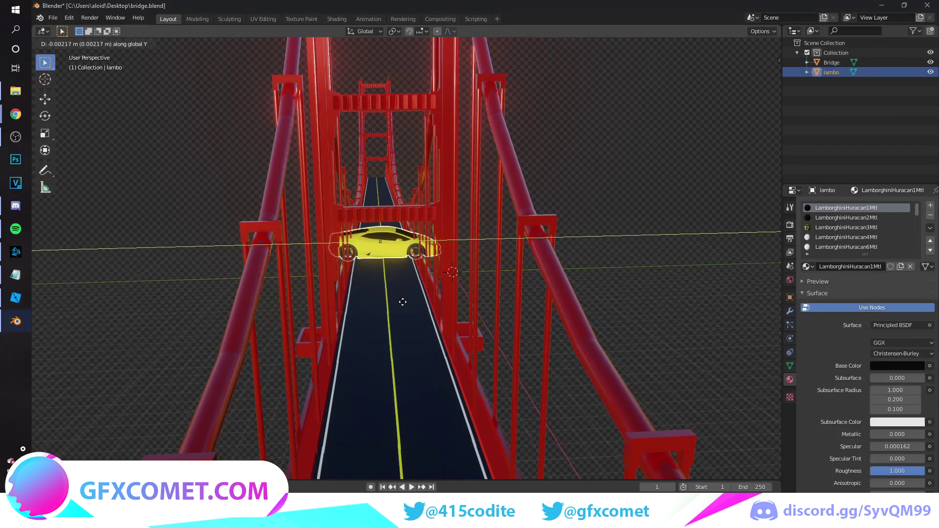
pyautogui.press('x')
pyautogui.click(402, 414)
pyautogui.press('s')
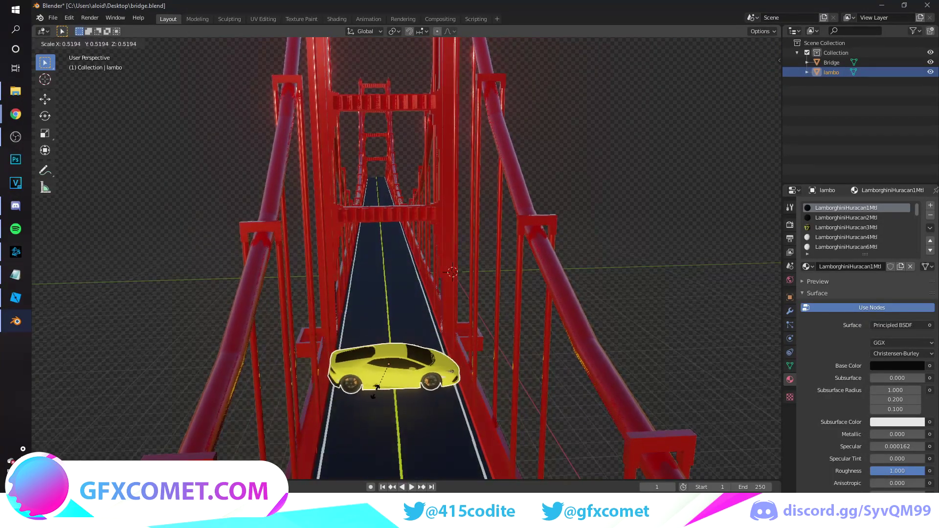
pyautogui.click(382, 378)
# Step: Lower the scaled-down lambo about 1.25 m along Z so its wheels meet the road surface
pyautogui.hotkey('shift', '`')
pyautogui.press('w')
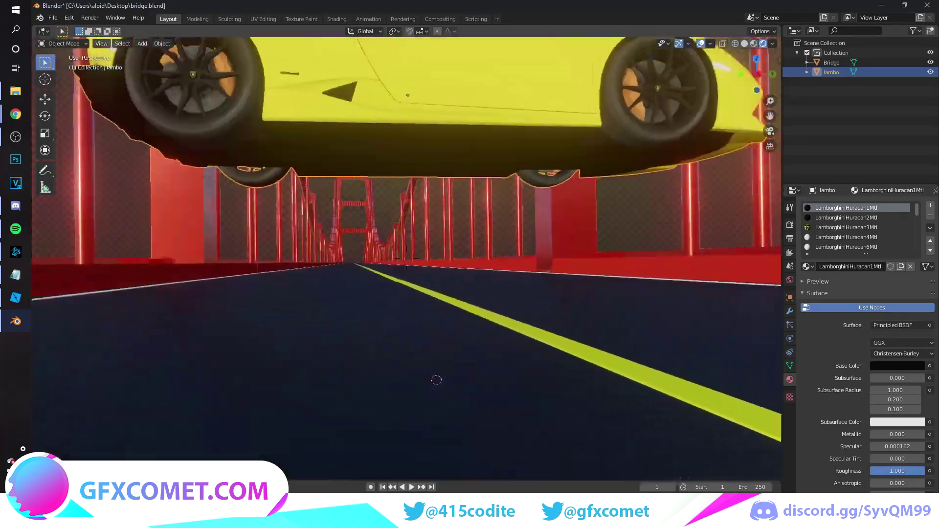
pyautogui.press('s')
pyautogui.click(407, 258)
pyautogui.press('g')
pyautogui.press('z')
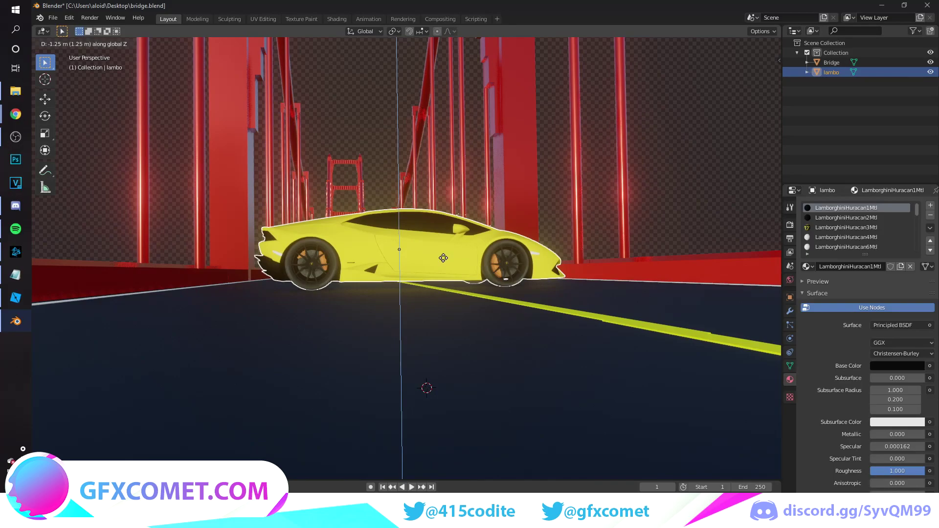
pyautogui.click(443, 257)
# Step: Rotate the lambo about the Z axis so its front points along the road toward the viewer
pyautogui.press('r')
pyautogui.press('z')
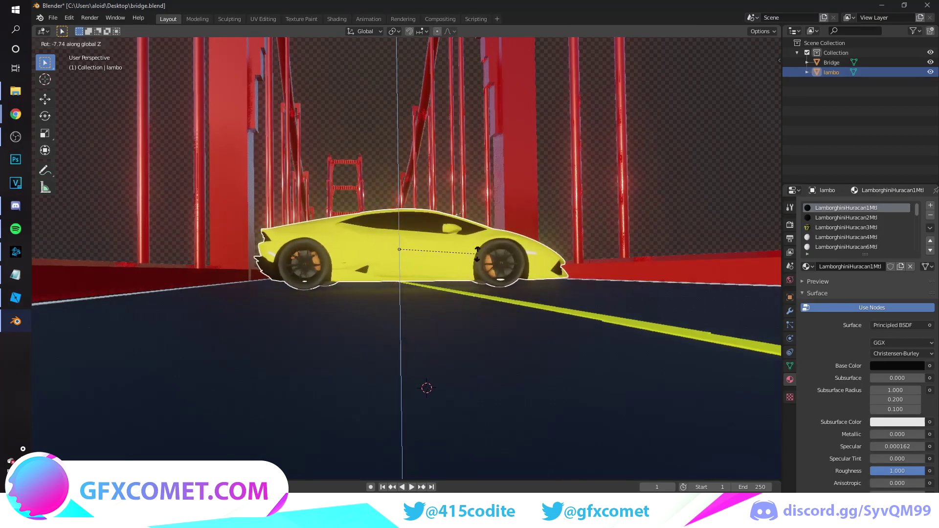
pyautogui.click(442, 204)
# Step: Deselect the lambo, add a camera to the scene, and look through it with its frame filling the viewport
pyautogui.hotkey('shift', '`')
pyautogui.press('w')
pyautogui.press('d')
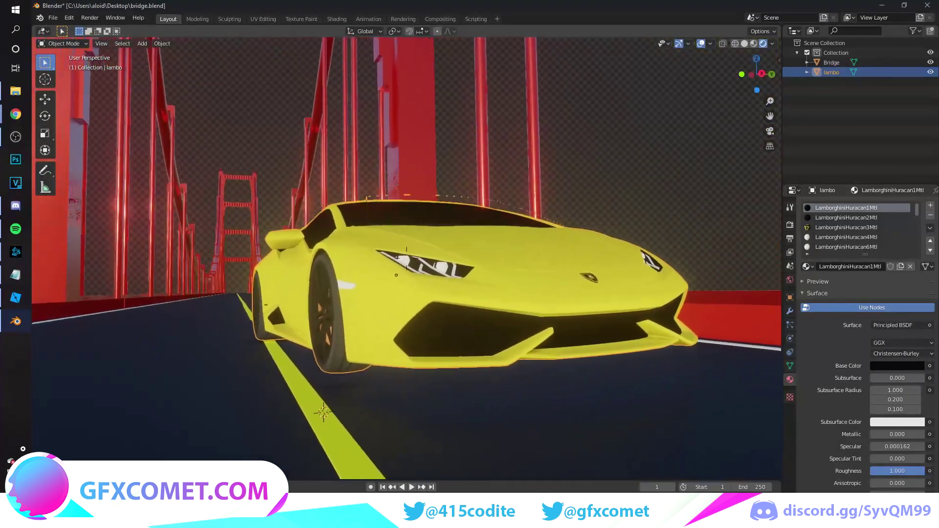
pyautogui.press('w')
pyautogui.press('s')
pyautogui.click(407, 258)
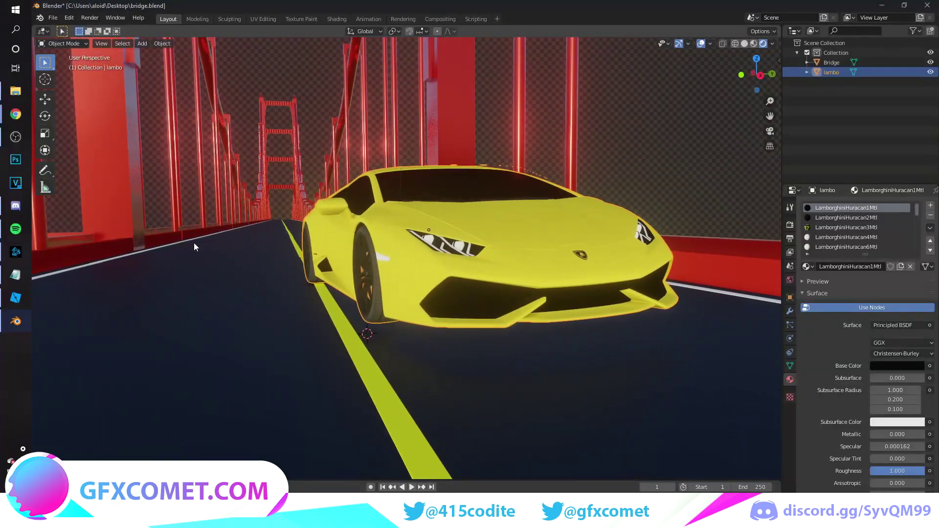
pyautogui.moveTo(286, 236); pyautogui.dragTo(300, 233, button='middle')
pyautogui.click(635, 189)
pyautogui.hotkey('shift', 'a')
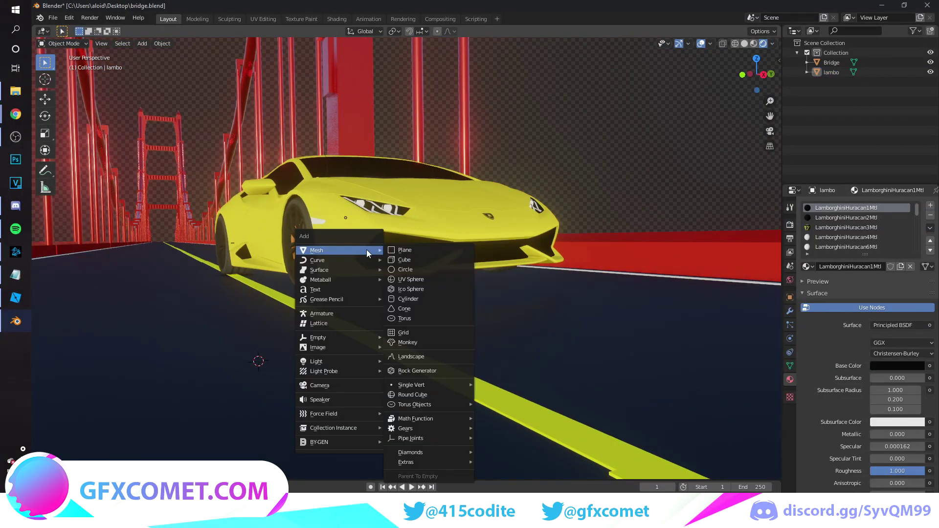
pyautogui.click(354, 387)
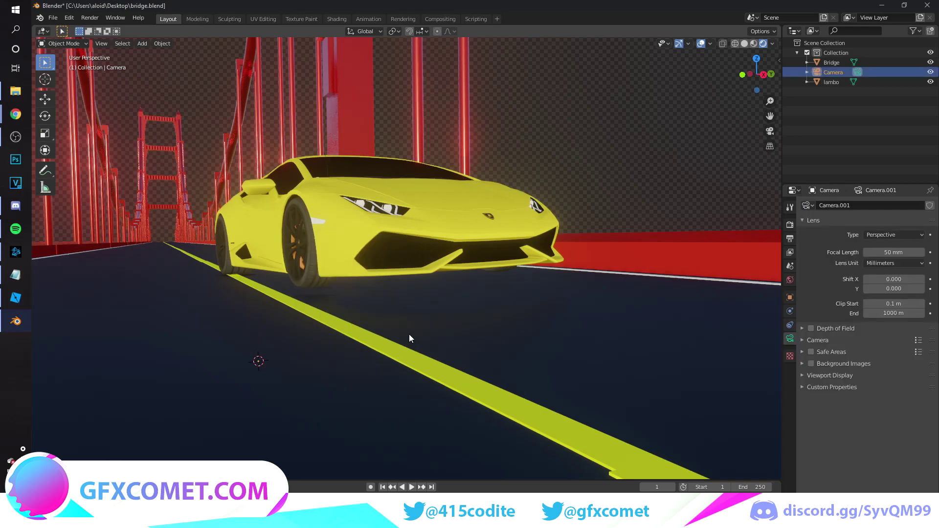
pyautogui.press('KP_0')
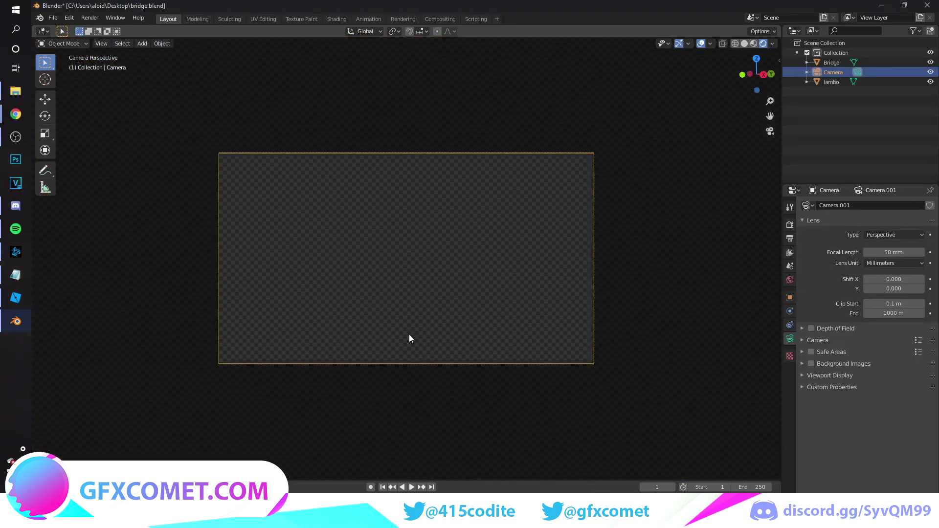
pyautogui.press('Home')
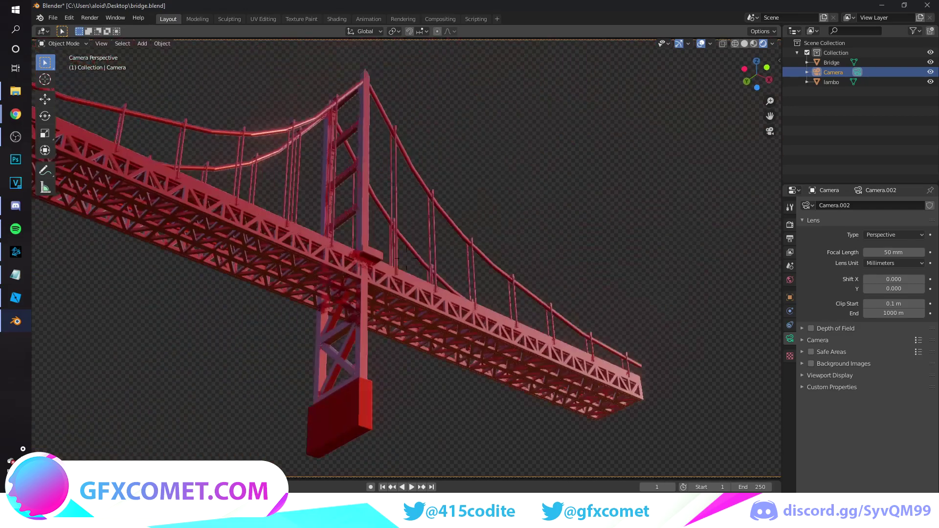
# Step: Fly the camera onto the bridge road and frame a low three-quarter front view of the lambo with the towers behind
pyautogui.press('w')
pyautogui.press('w')
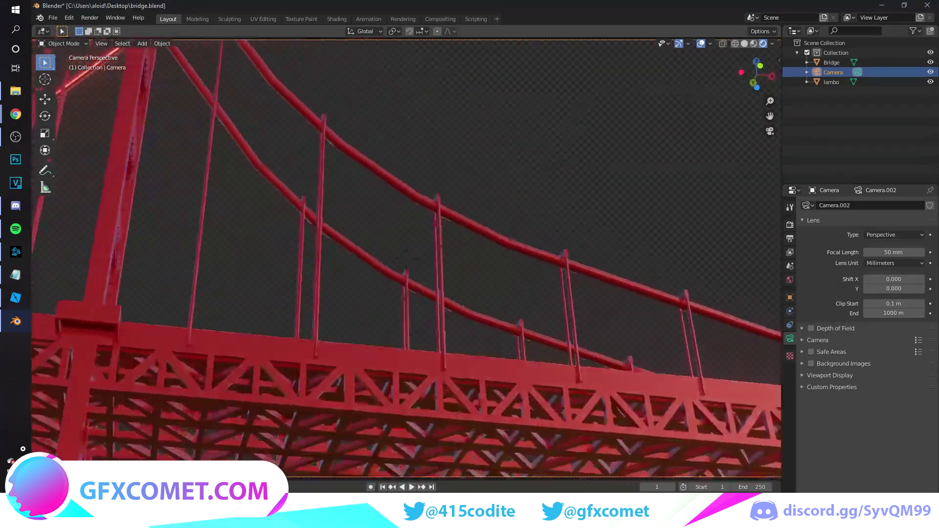
pyautogui.press('w')
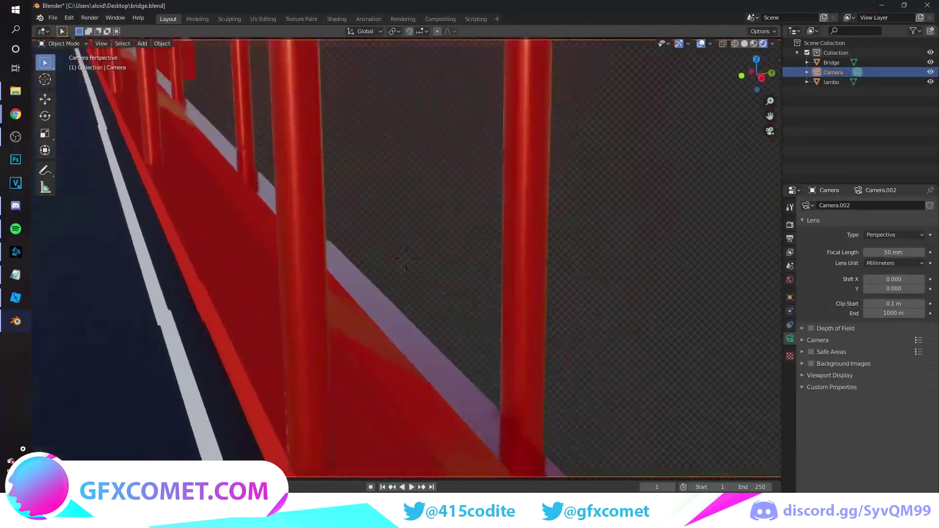
pyautogui.press('w')
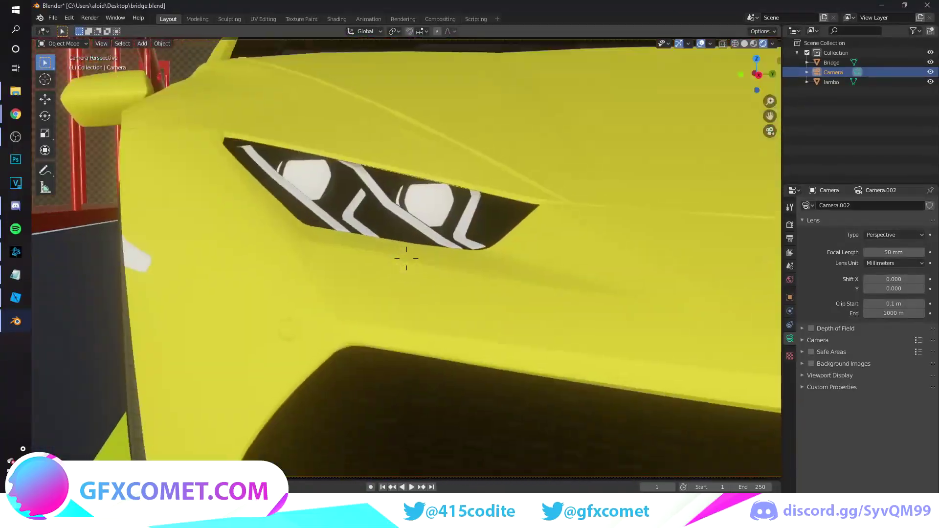
pyautogui.press('s')
pyautogui.press('a')
pyautogui.press('d')
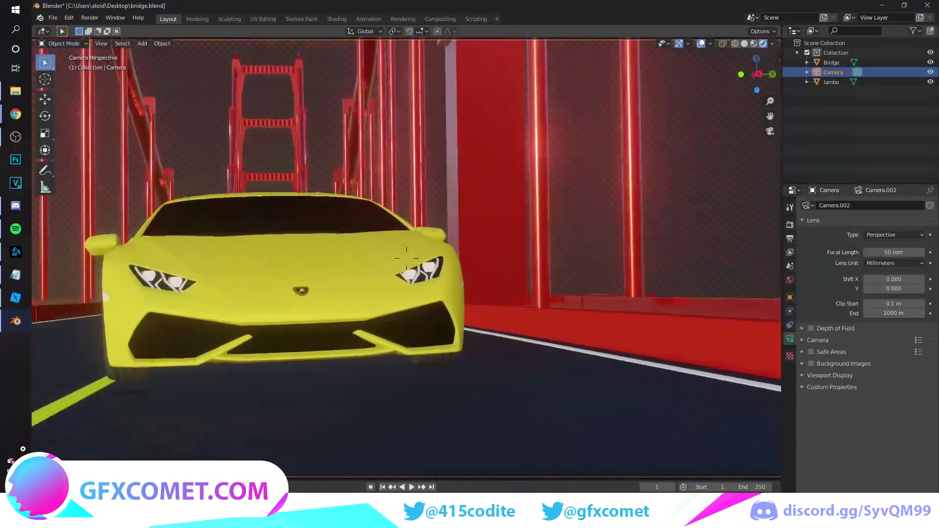
pyautogui.press('a')
pyautogui.press('d')
pyautogui.press('a')
pyautogui.press('d')
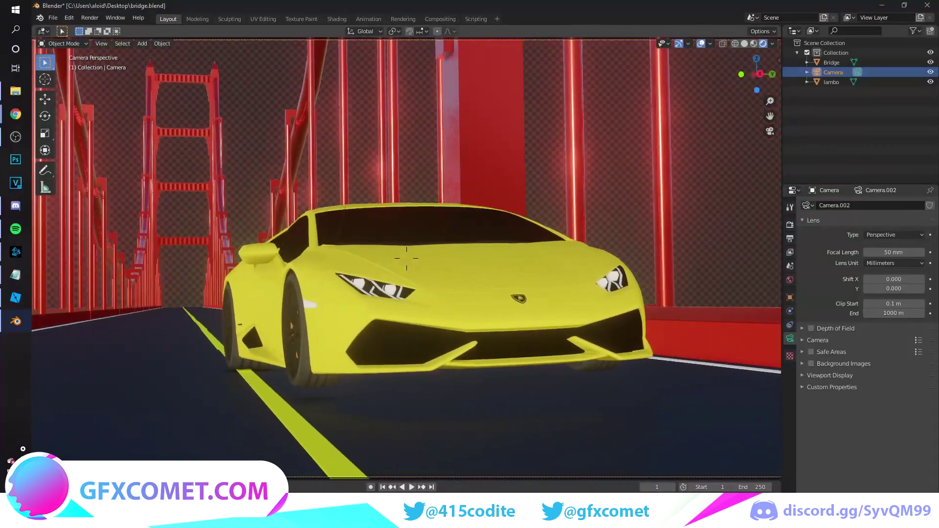
pyautogui.press('a')
pyautogui.press('w')
pyautogui.press('s')
pyautogui.press('w')
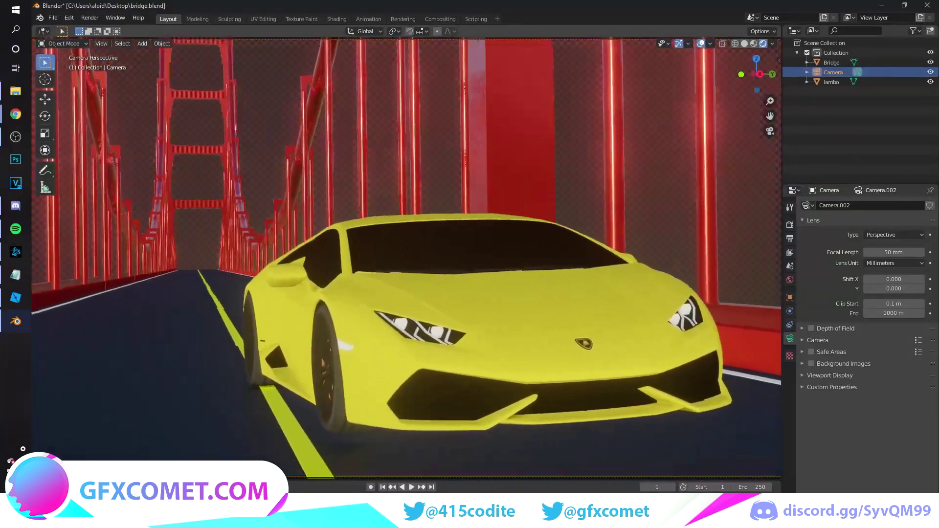
pyautogui.press('s')
pyautogui.press('w')
pyautogui.press('d')
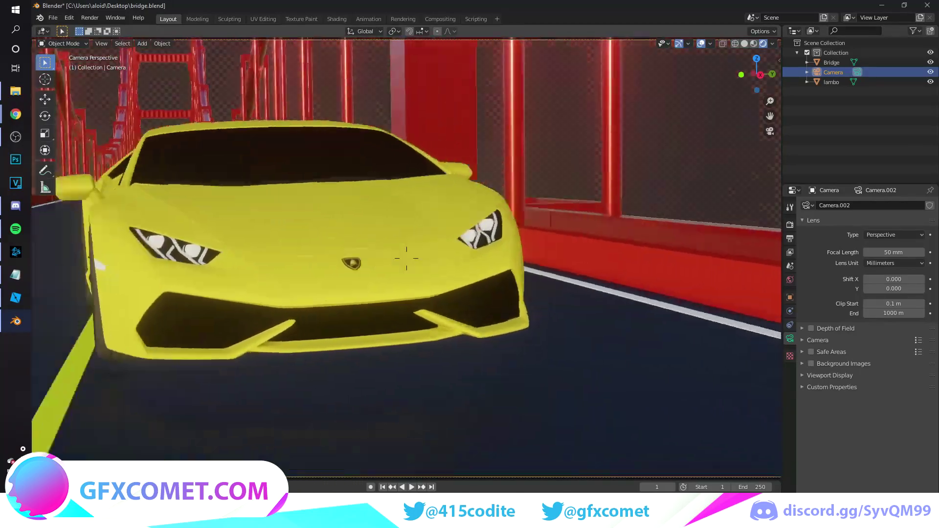
pyautogui.press('a')
pyautogui.press('d')
pyautogui.click(432, 254)
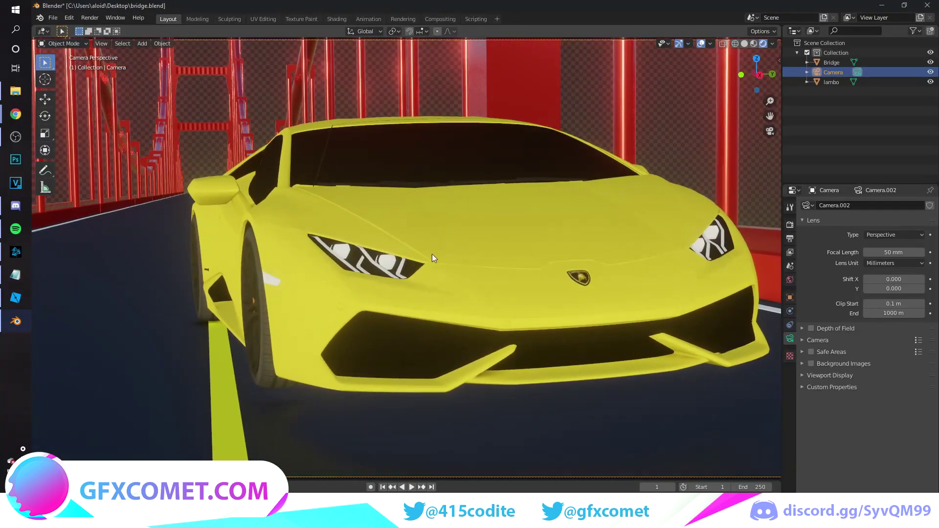
# Step: Pick a hood face to find LamborghiniHuracan19Mtl, and give it Metallic 1.000, Specular 0.857, Roughness 0.535 and a green base color
pyautogui.click(535, 240)
pyautogui.press('Tab')
pyautogui.click(477, 248)
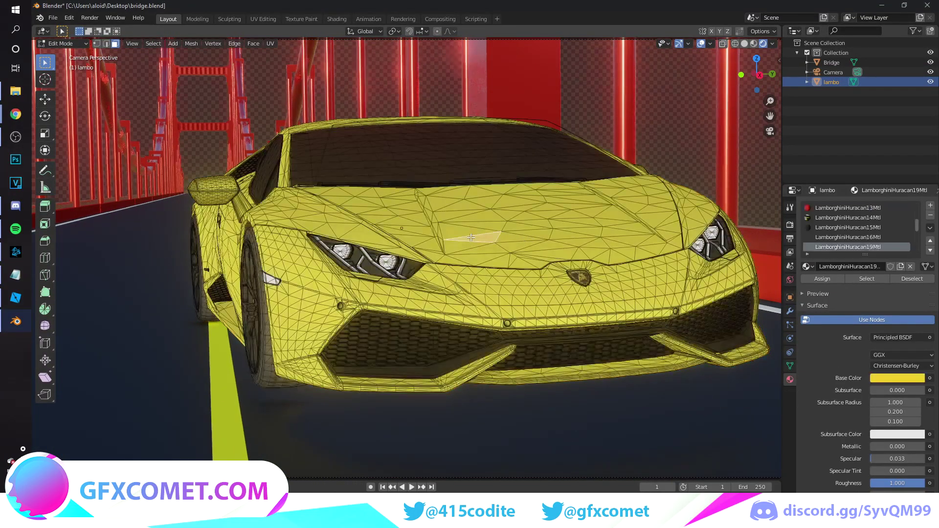
pyautogui.press('Tab')
pyautogui.moveTo(883, 438); pyautogui.dragTo(918, 435)
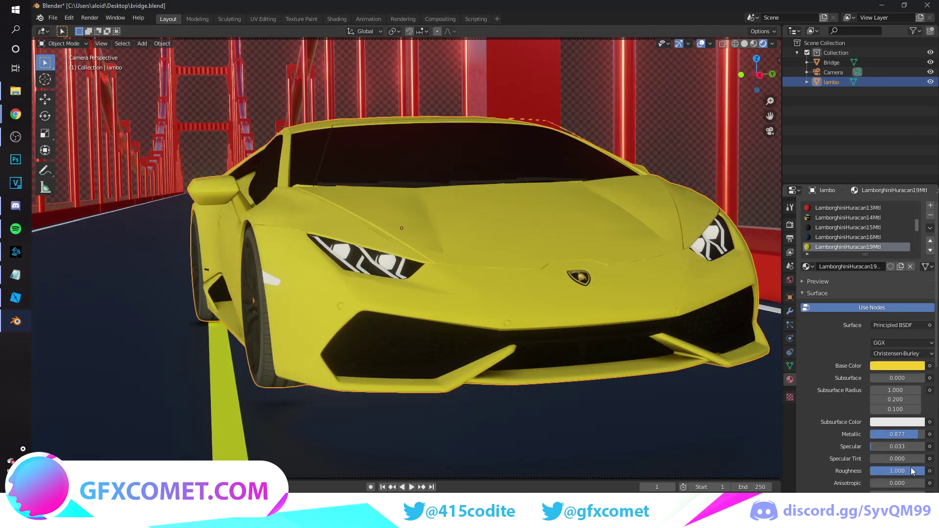
pyautogui.moveTo(912, 471)
pyautogui.mouseDown()
pyautogui.moveTo(878, 471)
pyautogui.moveTo(900, 471)
pyautogui.moveTo(905, 447)
pyautogui.moveTo(925, 447)
pyautogui.moveTo(930, 434)
pyautogui.mouseUp()
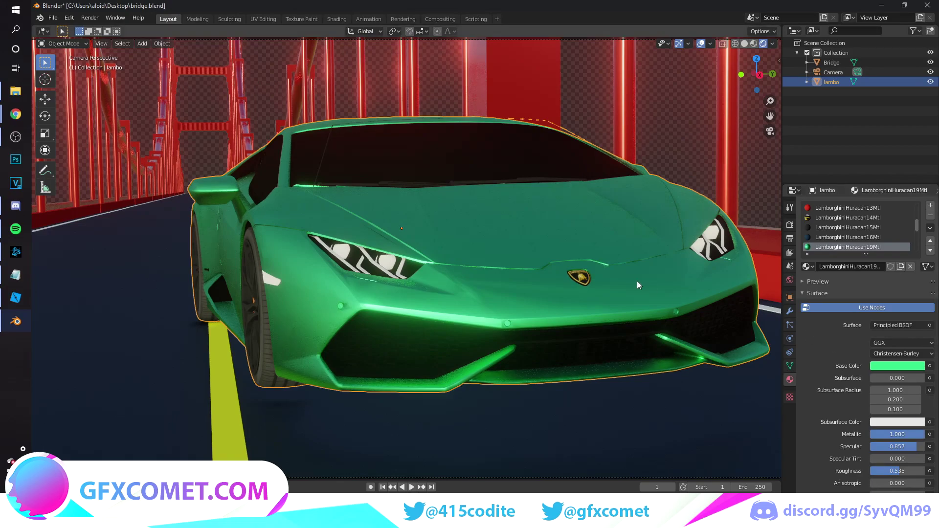
# Step: Pick a headlight face to find LamborghiniHuracan6Mtl, change its surface to white Emission, and raise the strength
pyautogui.press('Tab')
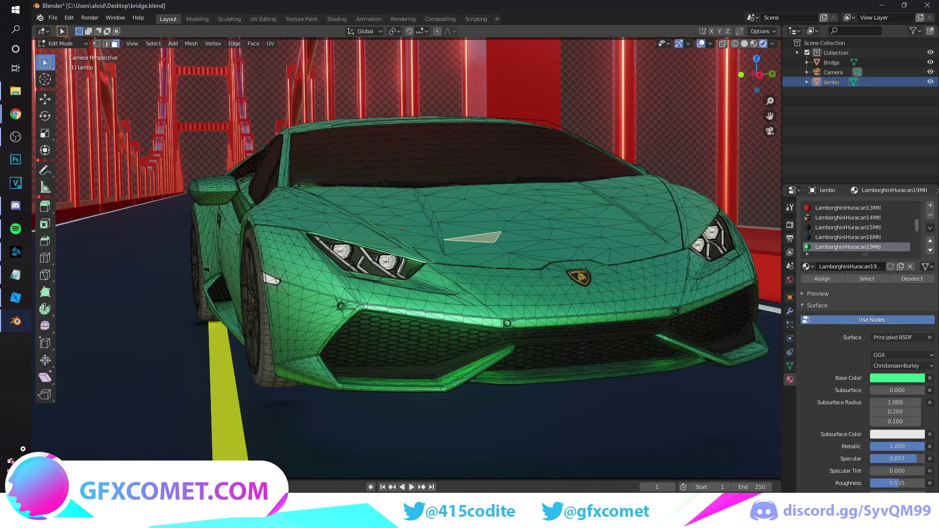
pyautogui.click(388, 260)
pyautogui.press('Tab')
pyautogui.click(887, 323)
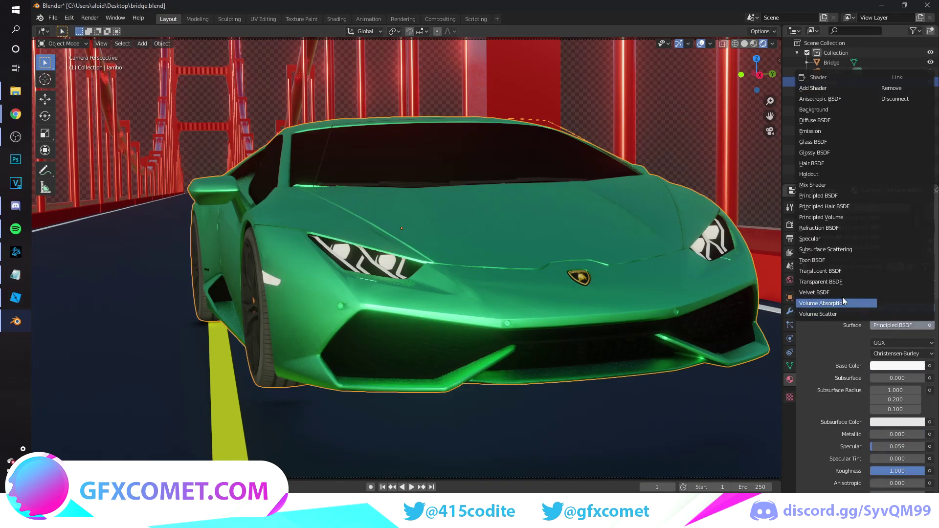
pyautogui.click(830, 131)
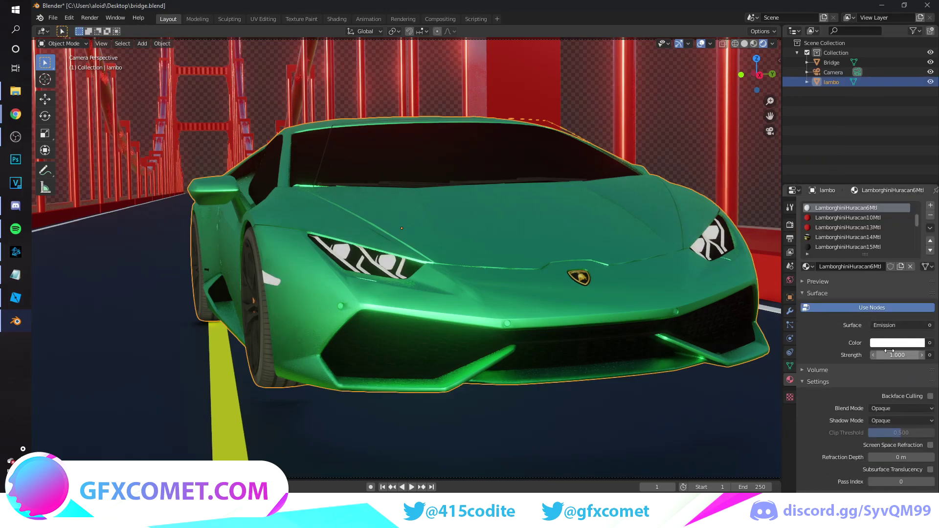
pyautogui.moveTo(888, 352)
pyautogui.mouseDown()
pyautogui.moveTo(932, 351)
pyautogui.moveTo(887, 351)
pyautogui.moveTo(929, 351)
pyautogui.moveTo(899, 351)
pyautogui.mouseUp()
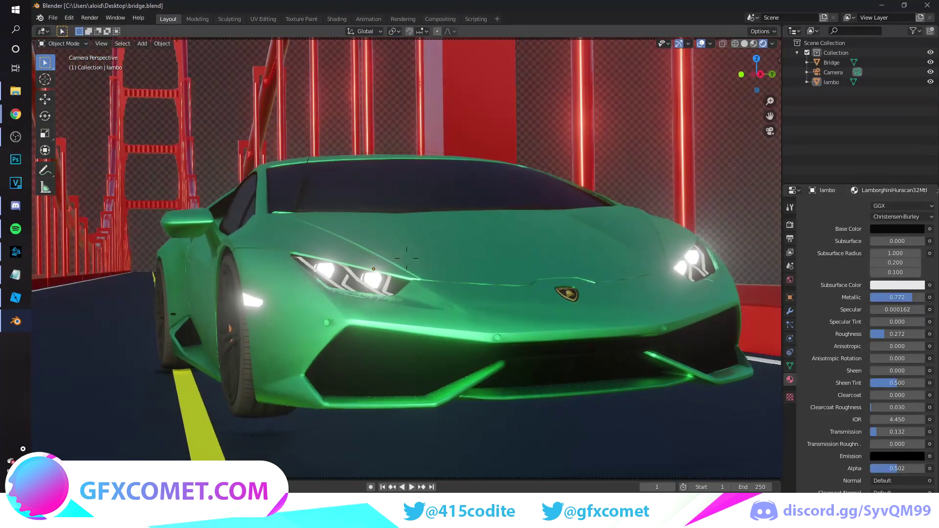
# Step: Shift the view slightly, select the camera, and reduce its focal length to 24 mm
pyautogui.keyDown('shift'); pyautogui.moveTo(406, 258); pyautogui.dragTo(403, 258, button='middle'); pyautogui.keyUp('shift')
pyautogui.click(842, 72)
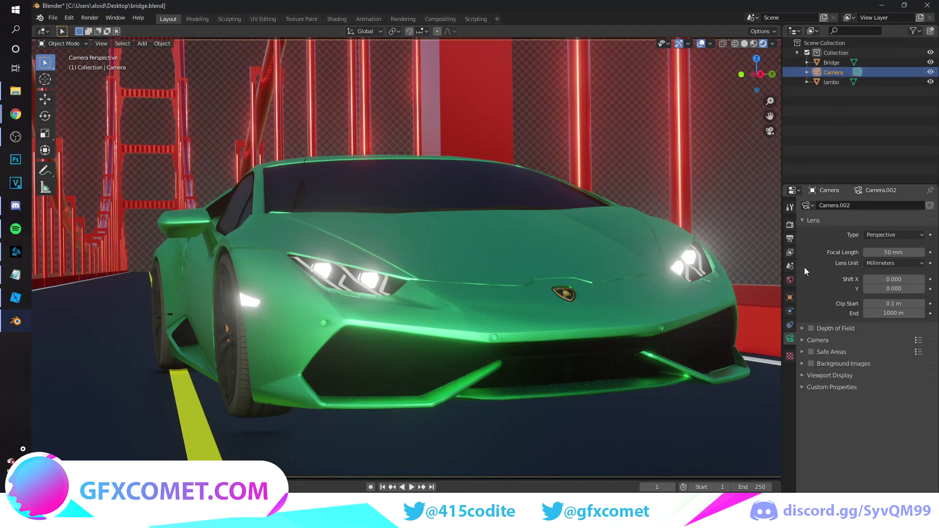
pyautogui.moveTo(893, 252); pyautogui.dragTo(857, 252)
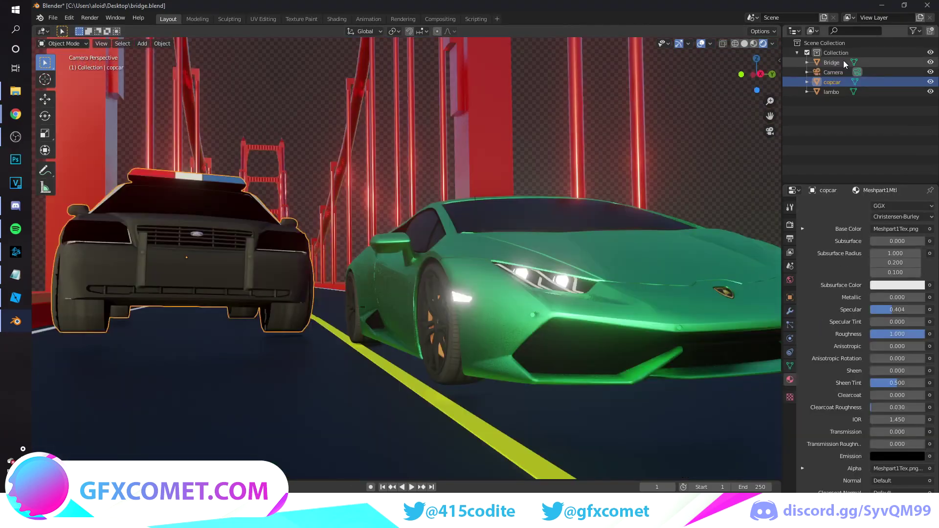
# Step: Set the camera's focal length to 18 mm and fly it to frame both the cop car and the lambo
pyautogui.click(846, 72)
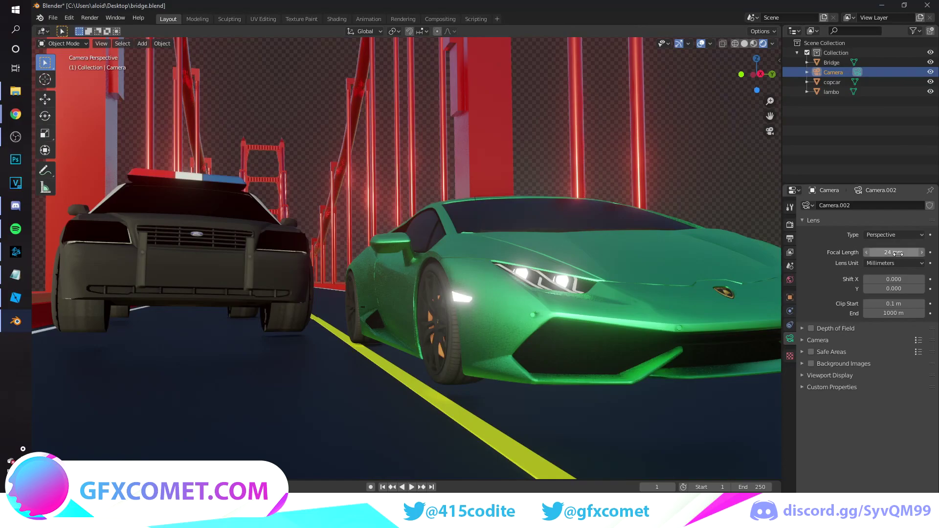
pyautogui.moveTo(899, 253)
pyautogui.mouseDown()
pyautogui.moveTo(870, 252)
pyautogui.moveTo(891, 253)
pyautogui.mouseUp()
pyautogui.hotkey('shift', '`')
pyautogui.press('w')
pyautogui.press('s')
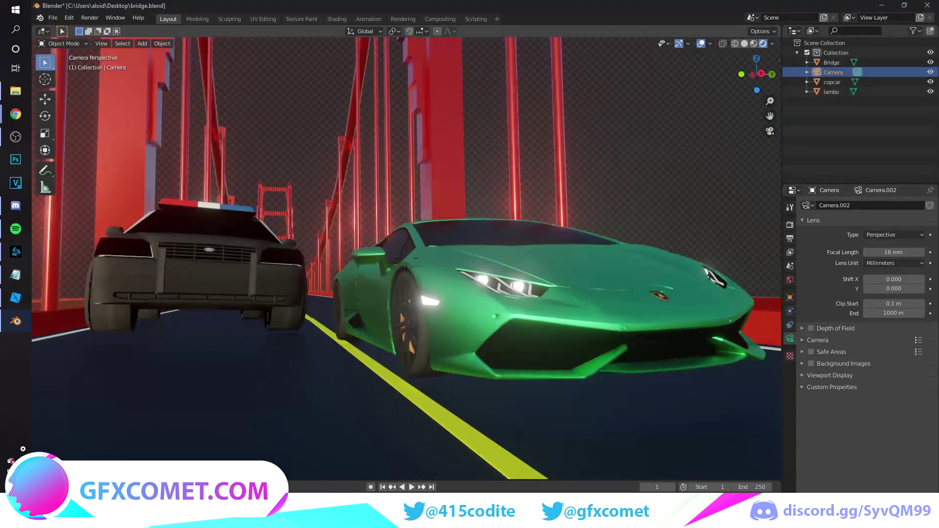
pyautogui.press('w')
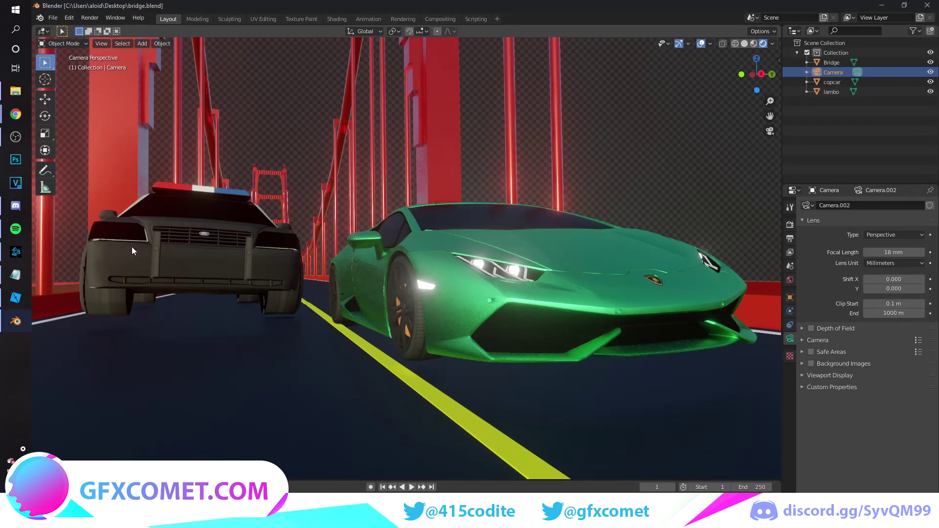
# Step: Give the cop car's body material Meshpart1Mtl Metallic 0.535, Specular 0.650 and Roughness 0.272
pyautogui.click(194, 243)
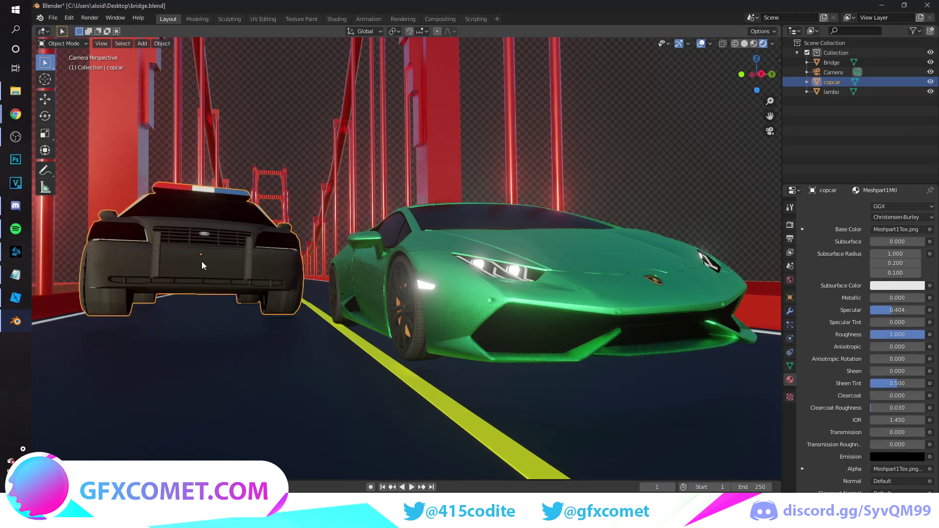
pyautogui.moveTo(874, 297)
pyautogui.mouseDown()
pyautogui.moveTo(903, 297)
pyautogui.moveTo(913, 311)
pyautogui.moveTo(905, 334)
pyautogui.moveTo(869, 334)
pyautogui.moveTo(886, 334)
pyautogui.mouseUp()
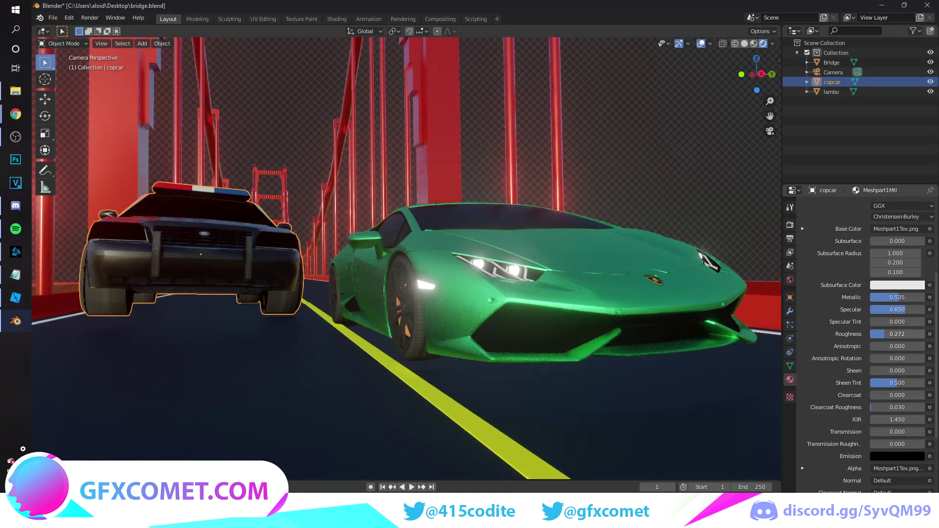
# Step: Pick a wheel face on the cop car to find Meshpart5Mtl, reduce its Specular to 0.088, and lower its Roughness
pyautogui.press('Tab')
pyautogui.click(282, 300)
pyautogui.press('Tab')
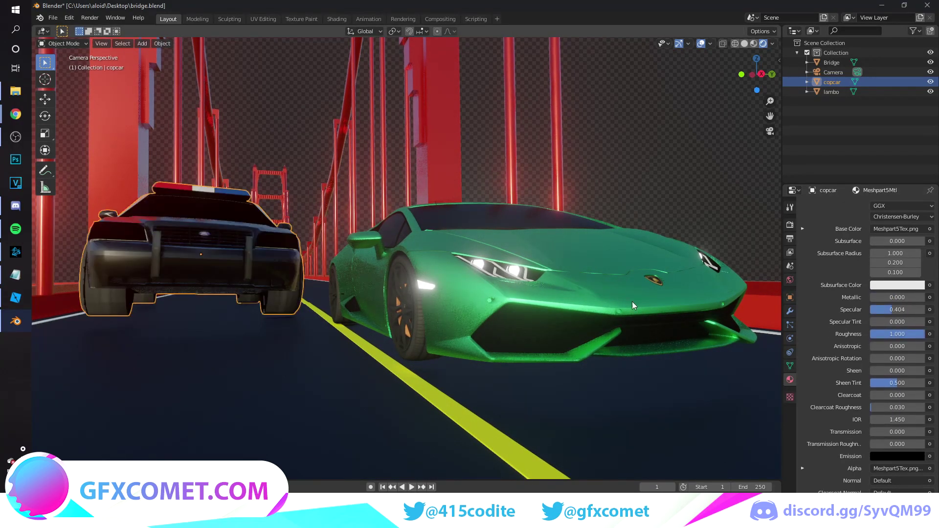
pyautogui.moveTo(887, 310); pyautogui.dragTo(869, 310)
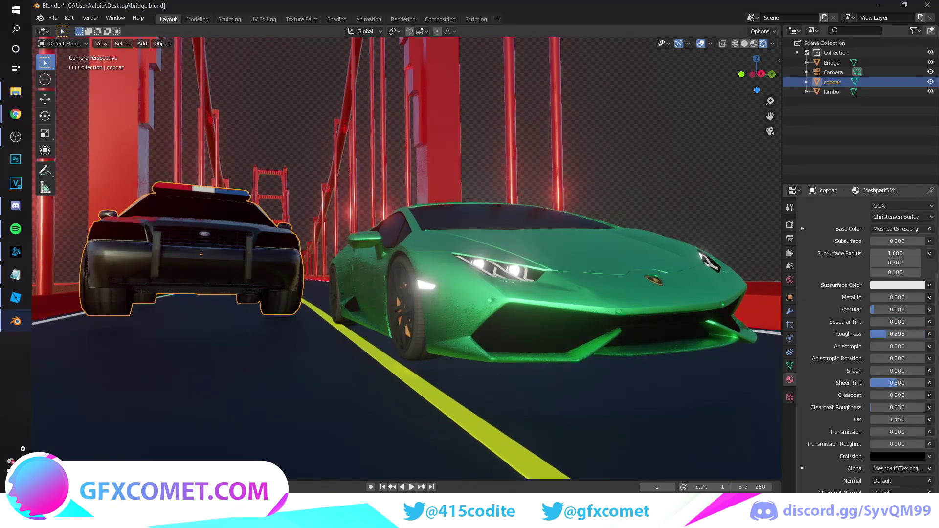
pyautogui.moveTo(885, 334); pyautogui.dragTo(873, 334)
pyautogui.moveTo(900, 298)
pyautogui.mouseDown()
pyautogui.moveTo(938, 298)
pyautogui.moveTo(897, 298)
pyautogui.mouseUp()
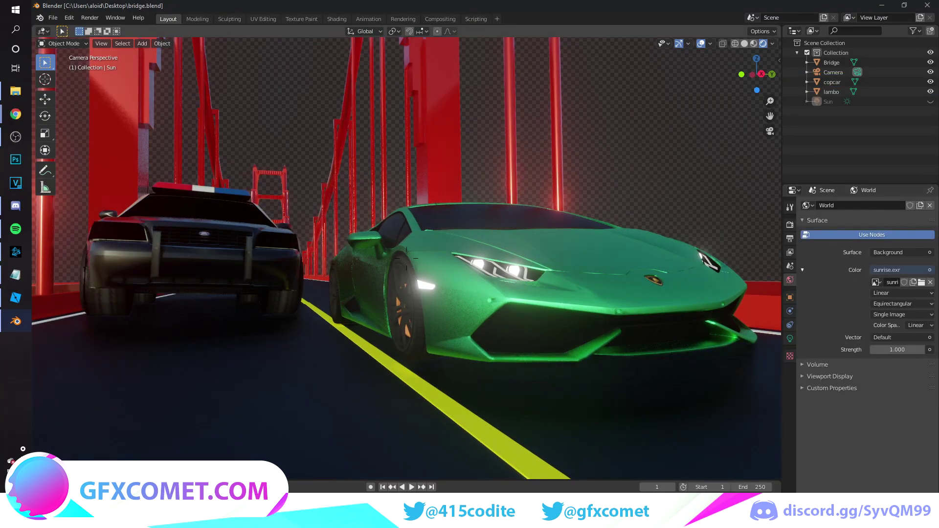
# Step: Fly the camera to reframe the cop car and the lambo, select the camera, and adjust its focal length
pyautogui.hotkey('shift', '`')
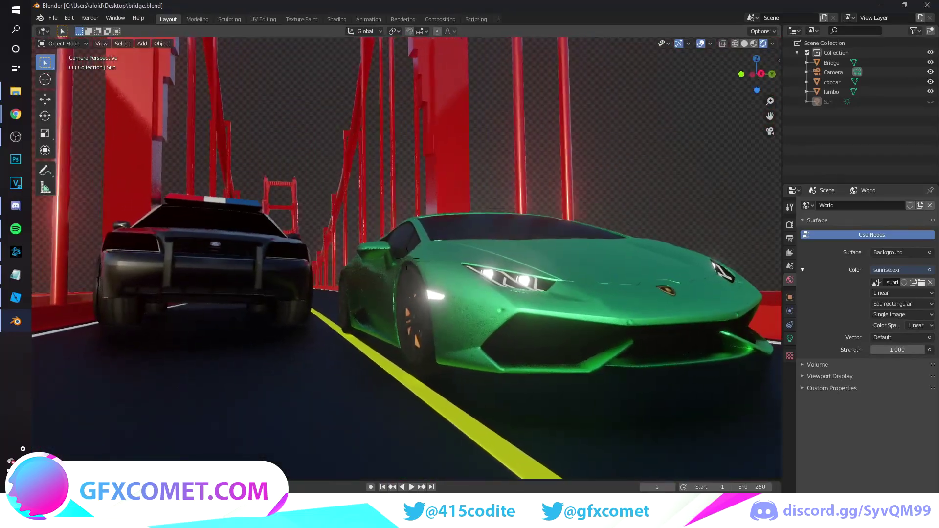
pyautogui.click(407, 258)
pyautogui.click(833, 72)
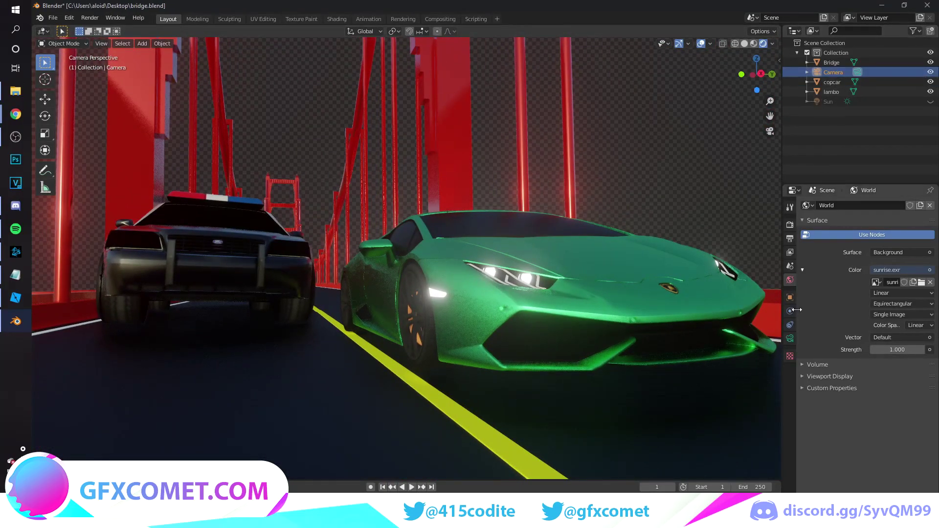
pyautogui.click(790, 337)
pyautogui.moveTo(894, 252)
pyautogui.mouseDown()
pyautogui.moveTo(870, 253)
pyautogui.moveTo(885, 252)
pyautogui.mouseUp()
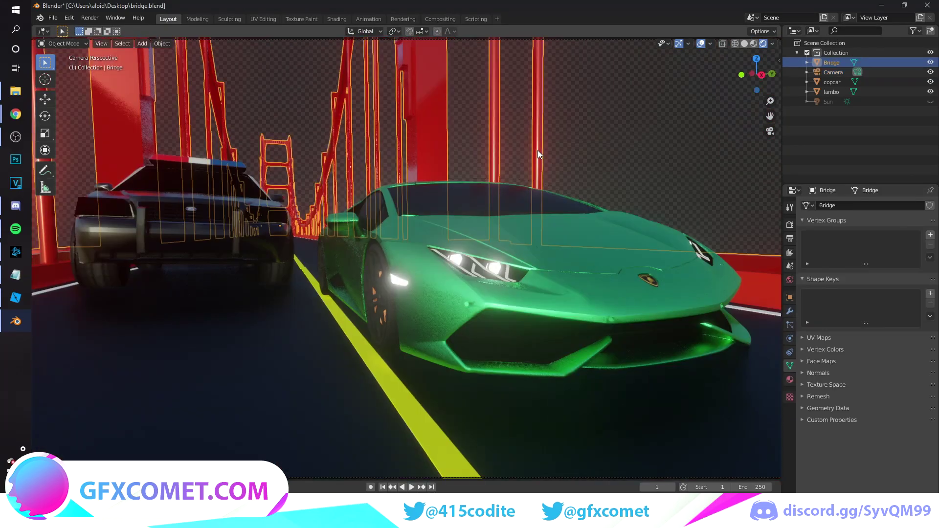
# Step: Deselect everything, check the full camera frame, render the image, and open the render's image commands
pyautogui.click(609, 146)
pyautogui.scroll(-2, 568, 196)
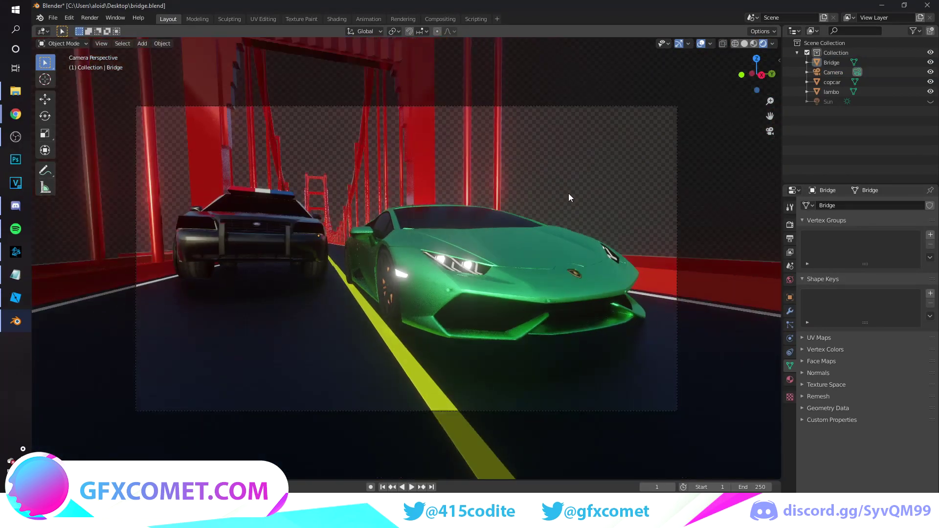
pyautogui.scroll(-1, 567, 196)
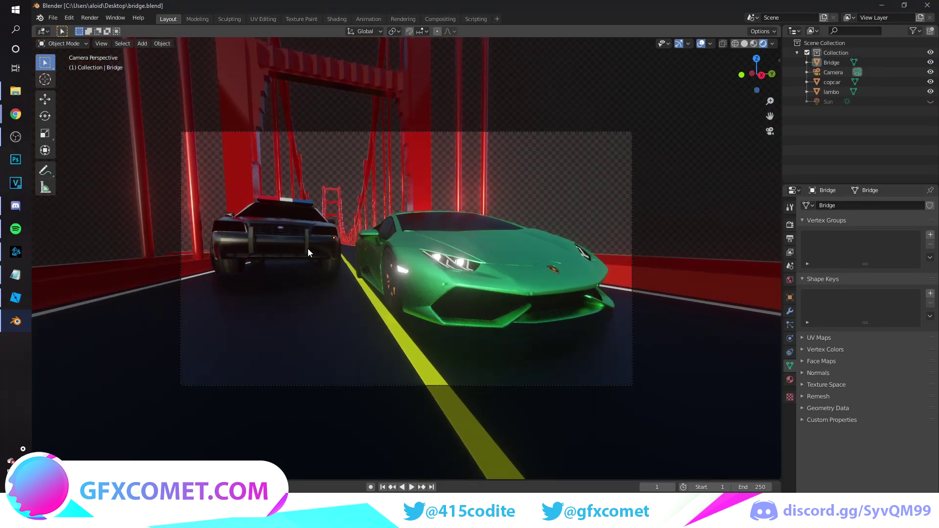
pyautogui.click(95, 19)
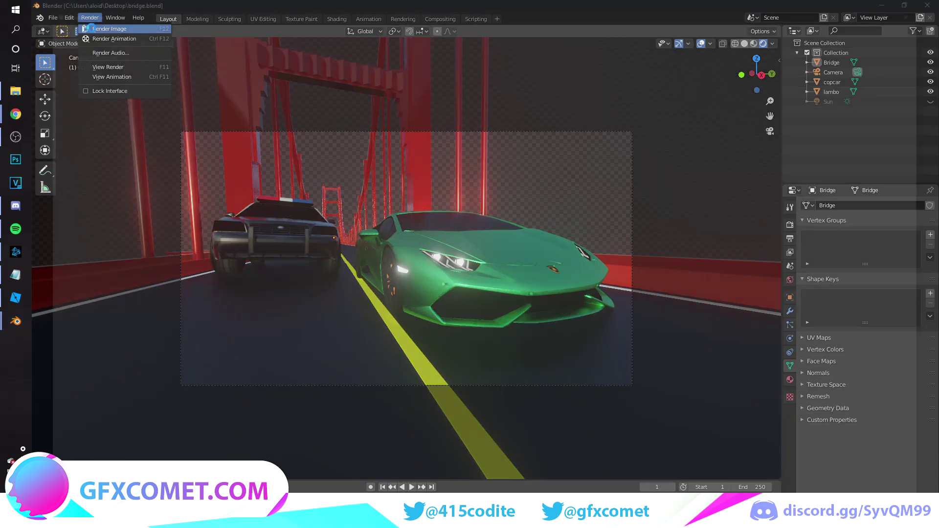
pyautogui.click(105, 29)
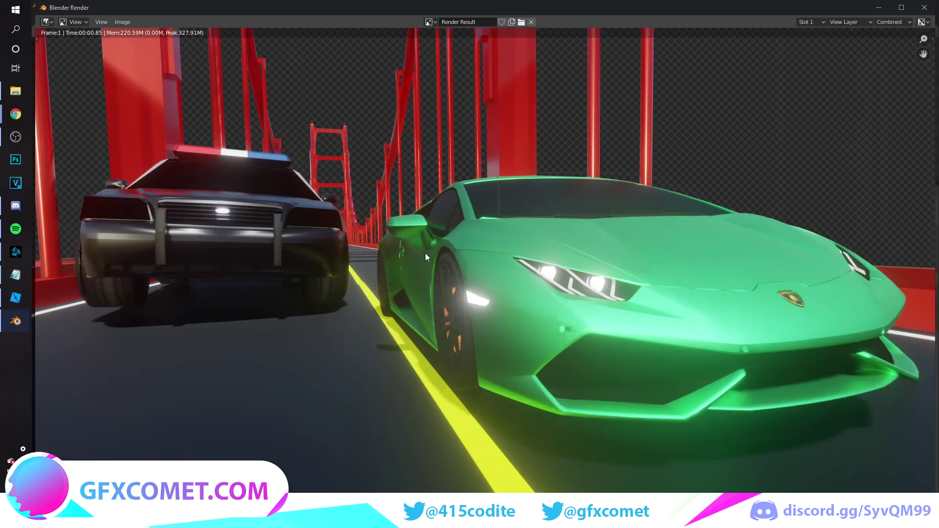
pyautogui.click(128, 22)
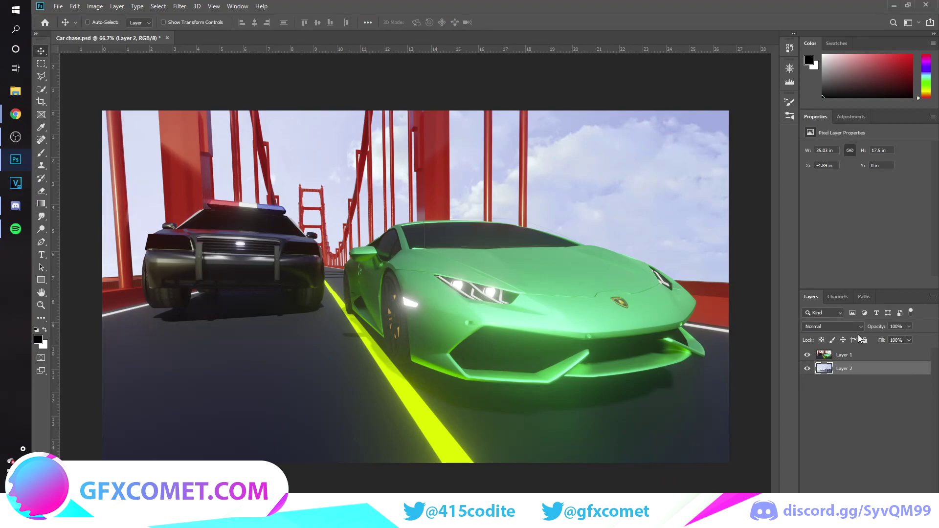
# Step: Switch to Photoshop, check the sky layer's visibility, and add Gradient Map and Color Lookup adjustment layers above Layer 1
pyautogui.click(807, 368)
pyautogui.click(807, 369)
pyautogui.click(839, 356)
pyautogui.click(879, 522)
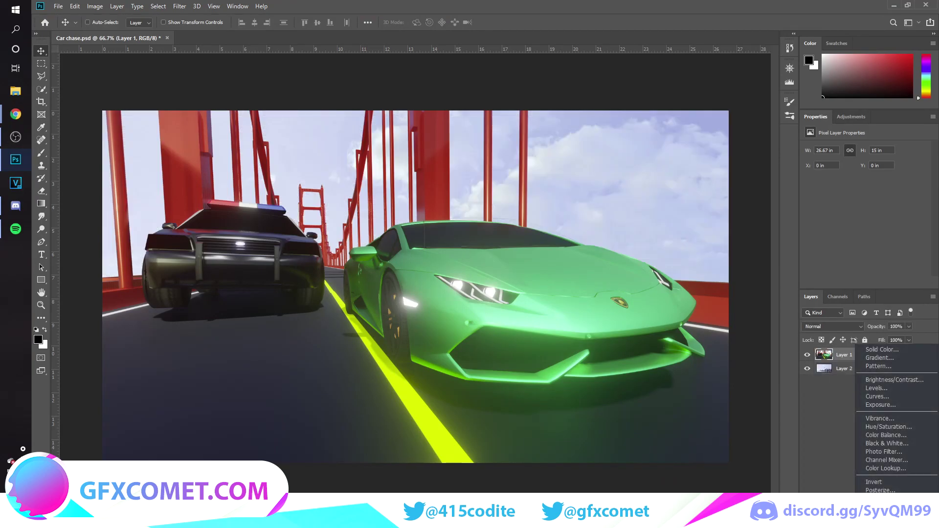
pyautogui.click(880, 508)
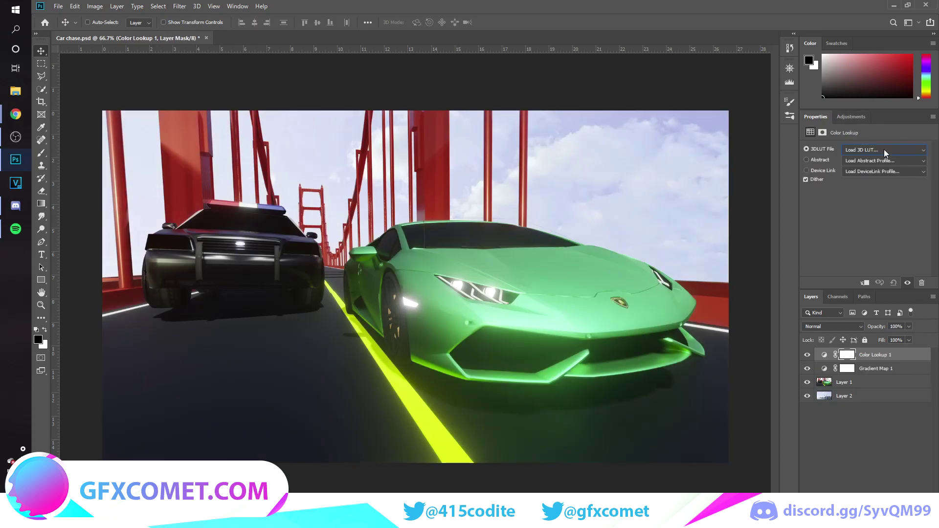
# Step: Try out the 3D LUTs on the Color Lookup layer, choose TealOrangePlusContrast.3DL, and set the layer's opacity to 23%
pyautogui.press('Up')
pyautogui.press('Up')
pyautogui.press('Up')
pyautogui.press('Up')
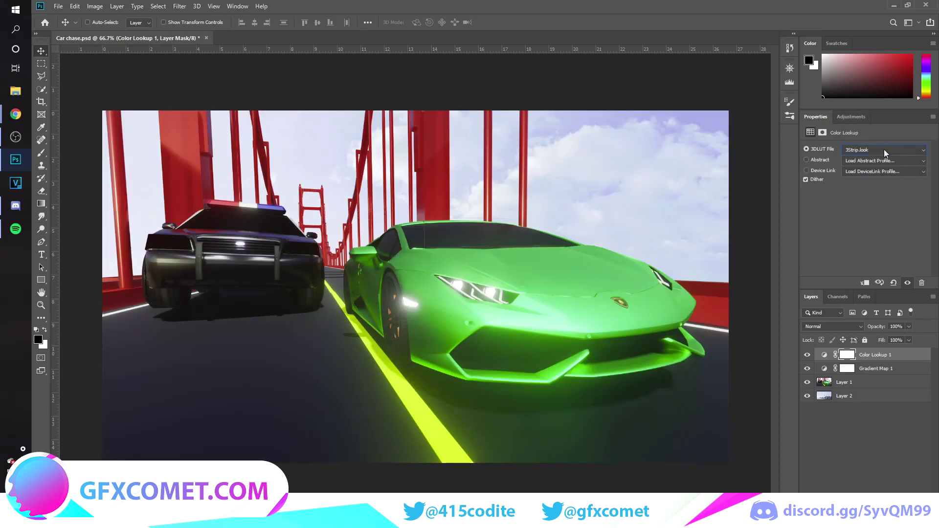
pyautogui.press('Down')
pyautogui.press('Down')
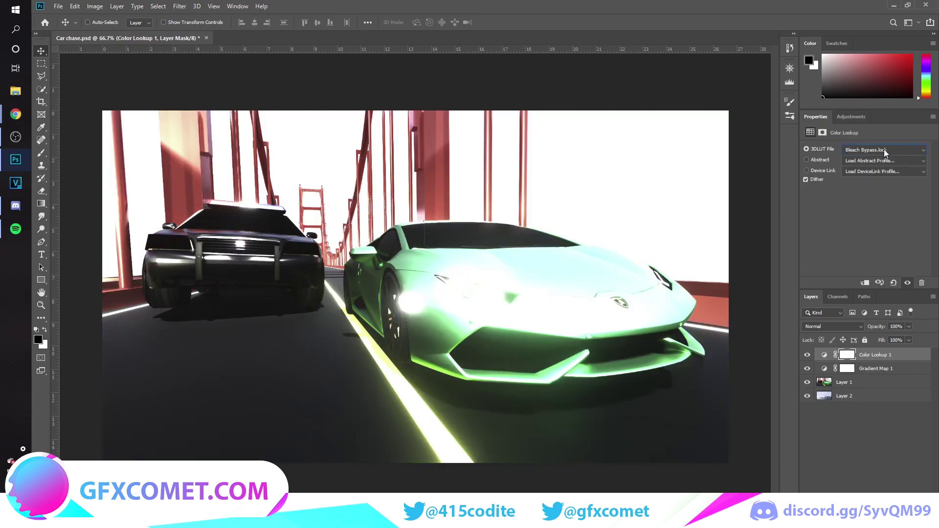
pyautogui.press('Down')
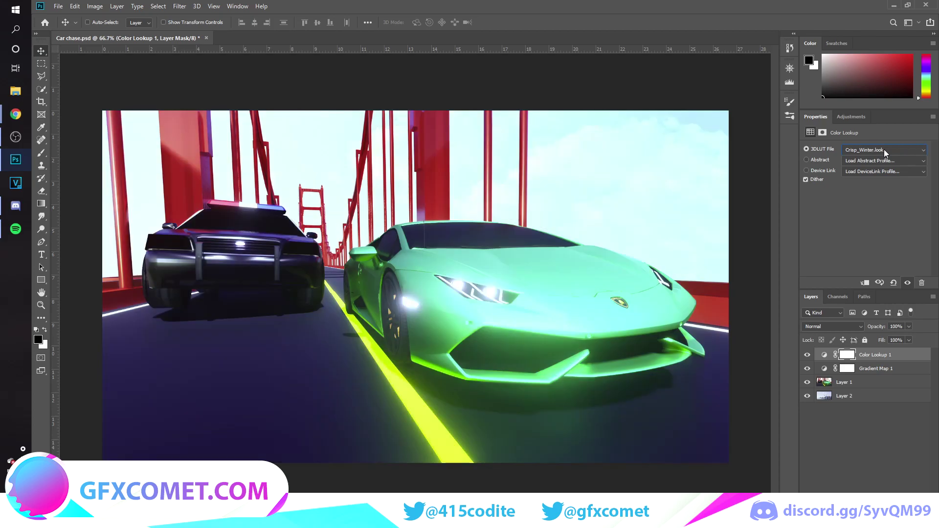
pyautogui.press('Down')
pyautogui.press('Down')
pyautogui.press('Down')
pyautogui.press('Down')
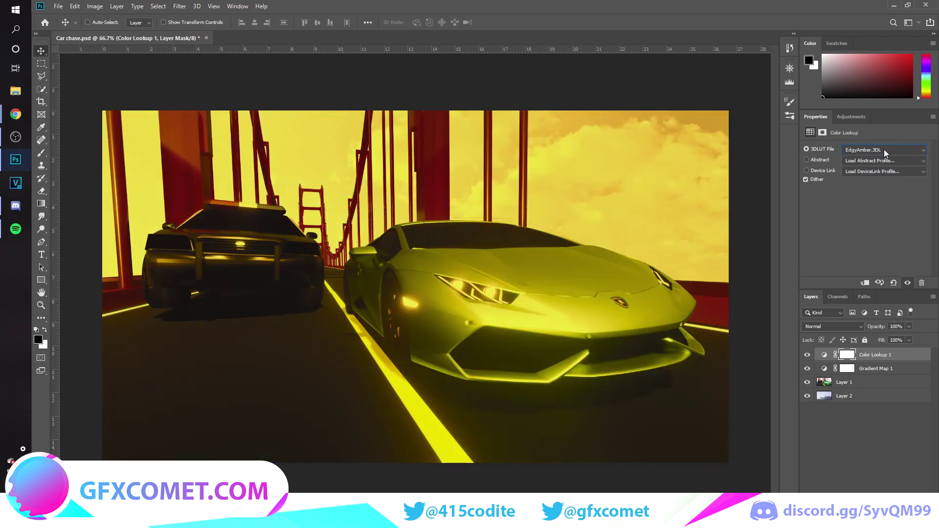
pyautogui.press('Down')
pyautogui.press('Down')
pyautogui.press('Down')
pyautogui.press('Down')
pyautogui.press('Down')
pyautogui.press('Down')
pyautogui.press('Down')
pyautogui.press('Down')
pyautogui.press('Down')
pyautogui.press('Down')
pyautogui.press('Down')
pyautogui.press('Down')
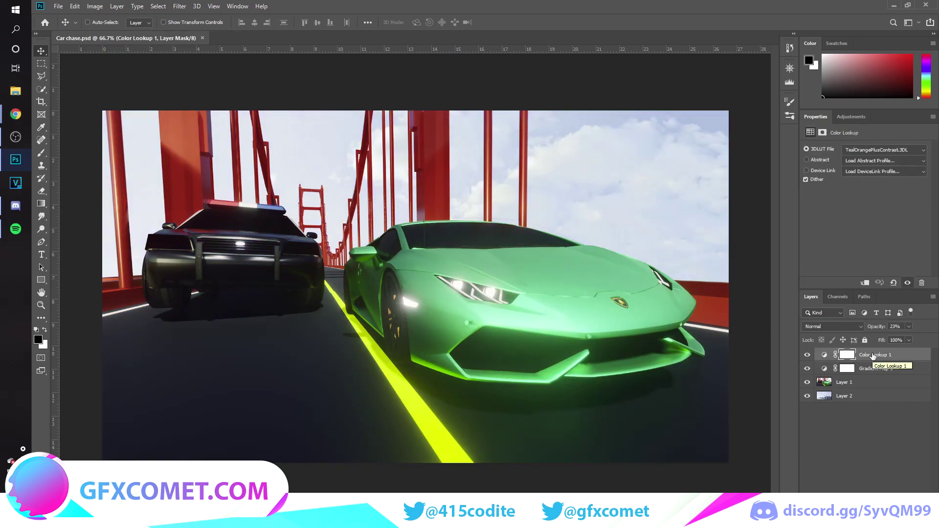
# Step: Select the cop car and the Lamborghini on Layer 1 with the Quick Selection tool, and copy both to a new layer
pyautogui.click(846, 383)
pyautogui.click(41, 90)
pyautogui.moveTo(245, 226); pyautogui.dragTo(199, 245)
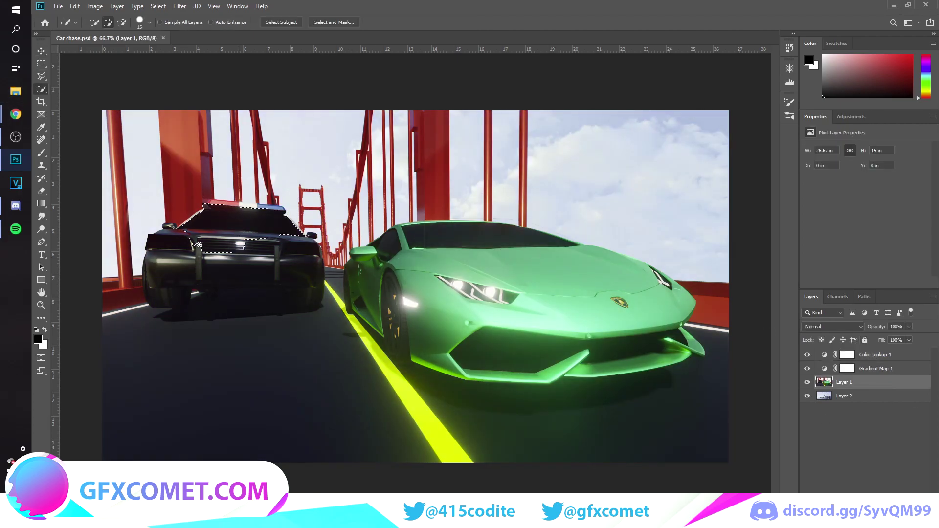
pyautogui.moveTo(274, 266)
pyautogui.mouseDown()
pyautogui.moveTo(196, 288)
pyautogui.moveTo(269, 309)
pyautogui.mouseUp()
pyautogui.moveTo(397, 299); pyautogui.dragTo(463, 346)
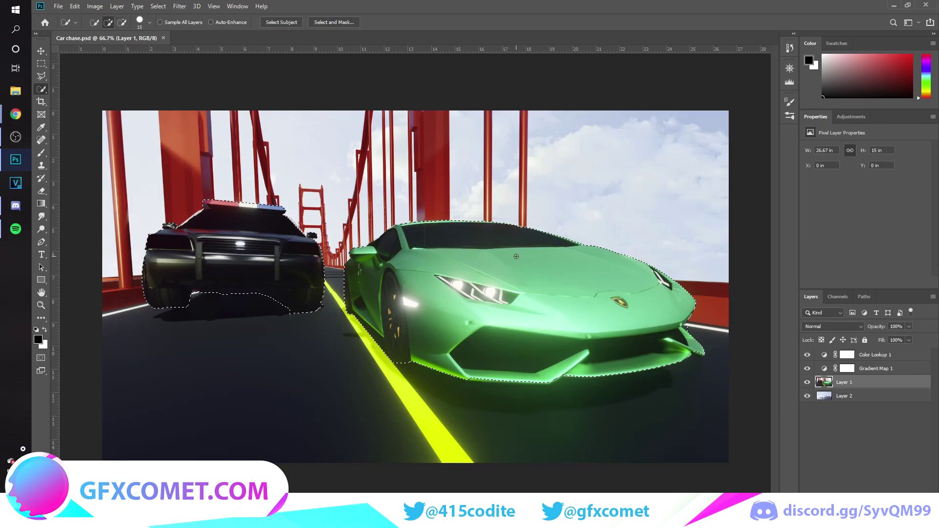
pyautogui.hotkey('ctrl', 'alt', 'r')
pyautogui.press('Return')
pyautogui.press('v')
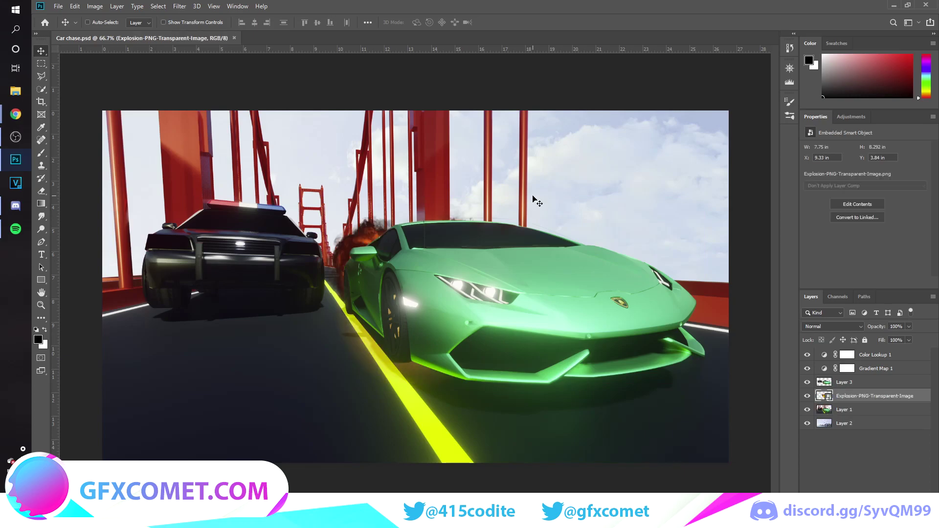
# Step: Move the explosion image up between the two cars and scale it down to about 6.4 in wide
pyautogui.moveTo(409, 253); pyautogui.dragTo(335, 168)
pyautogui.hotkey('ctrl', 't')
pyautogui.keyDown('alt'); pyautogui.moveTo(464, 89); pyautogui.dragTo(467, 142); pyautogui.keyUp('alt')
pyautogui.press('Return')
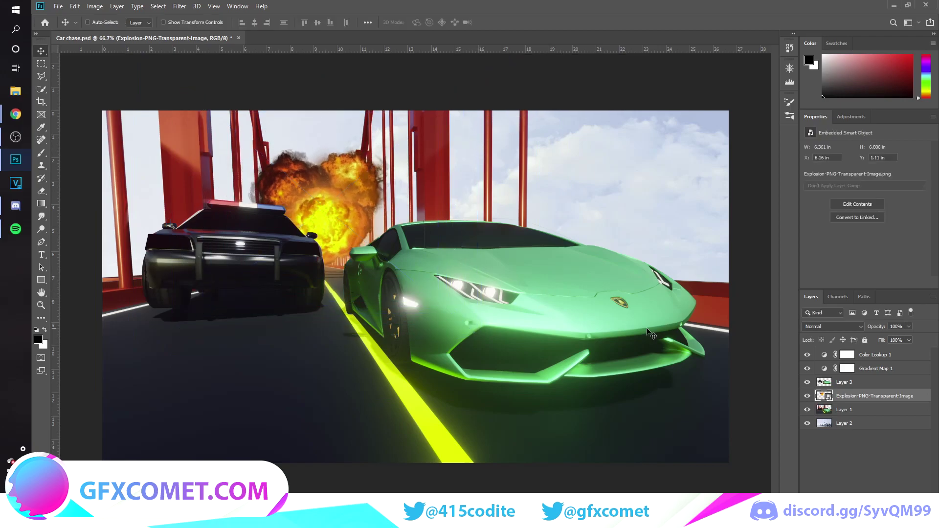
# Step: Toggle the cut-out car layer and shift the explosion to compare how it sits in front of and behind the cars
pyautogui.click(807, 382)
pyautogui.click(807, 382)
pyautogui.click(807, 382)
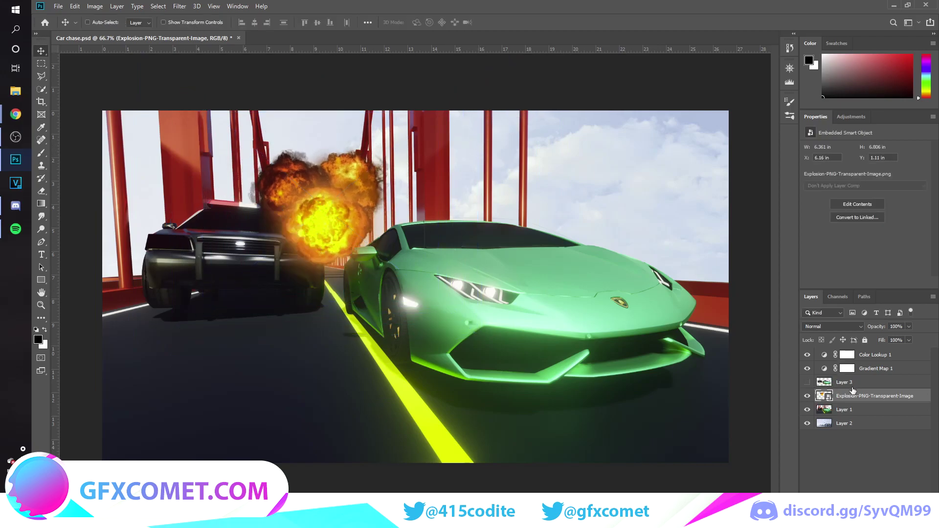
pyautogui.moveTo(374, 233); pyautogui.dragTo(402, 216)
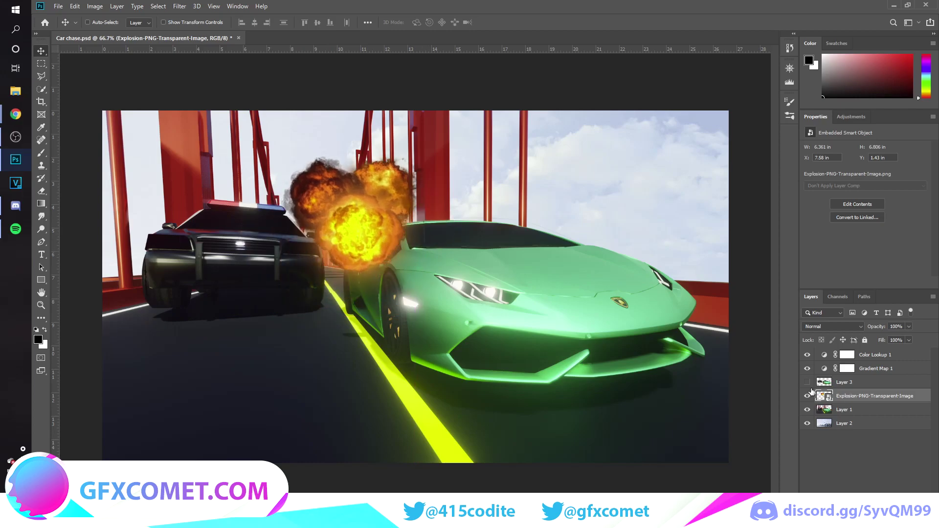
pyautogui.click(807, 382)
# Step: Reposition the explosion behind the gap between the cars and scale it down to about 5.7 in wide
pyautogui.moveTo(439, 244); pyautogui.dragTo(400, 241)
pyautogui.hotkey('ctrl', 't')
pyautogui.keyDown('alt'); pyautogui.moveTo(428, 133); pyautogui.dragTo(411, 154); pyautogui.keyUp('alt')
pyautogui.press('Return')
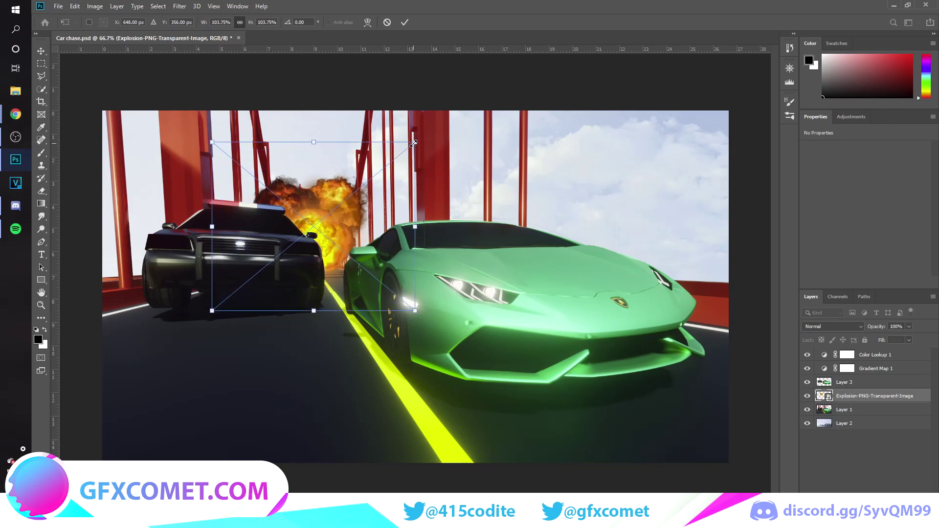
# Step: Duplicate the explosion layer and apply a strong Gaussian Blur to the copy
pyautogui.hotkey('ctrl', 'j')
pyautogui.click(180, 5)
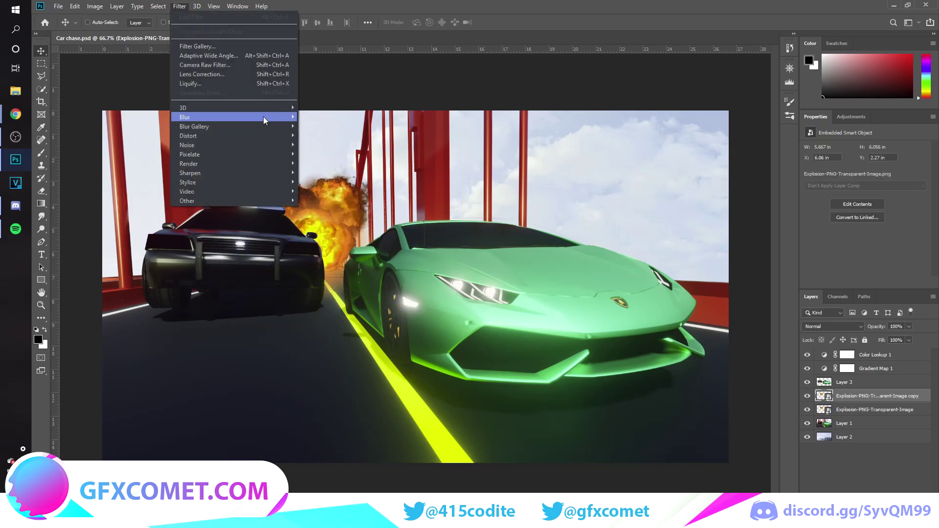
pyautogui.moveTo(264, 116)
pyautogui.click(324, 153)
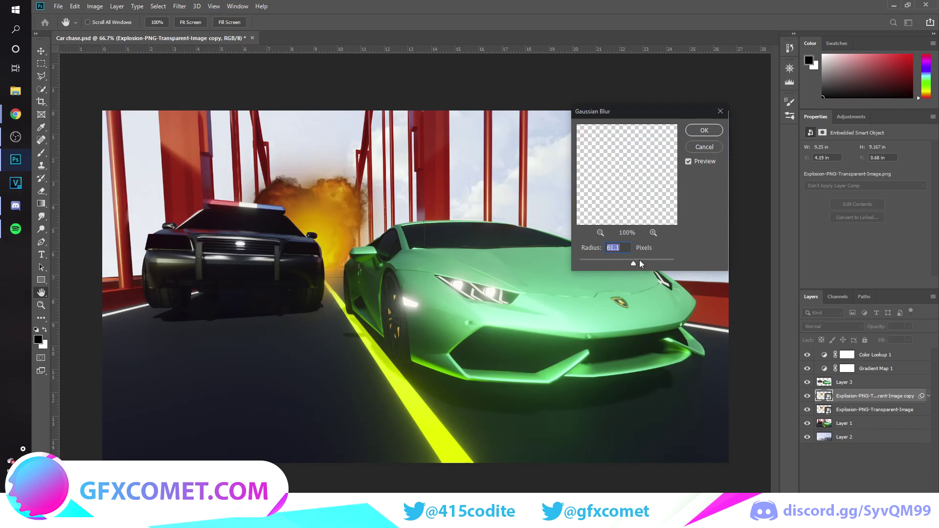
pyautogui.click(704, 130)
# Step: Enlarge the blurred explosion copy around its centre to about 16.6 in wide so it spreads as a glow
pyautogui.hotkey('ctrl', 't')
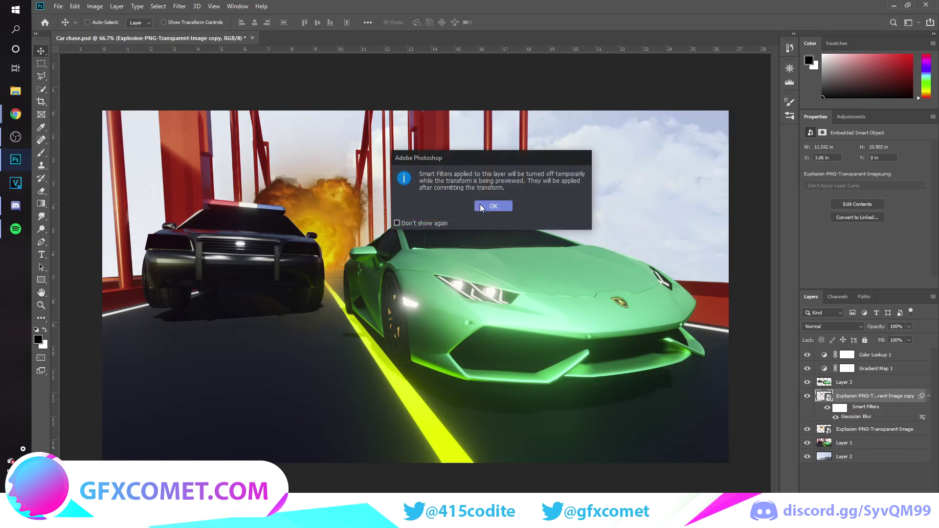
pyautogui.click(482, 204)
pyautogui.keyDown('alt'); pyautogui.moveTo(414, 142); pyautogui.dragTo(542, 104); pyautogui.keyUp('alt')
pyautogui.press('Return')
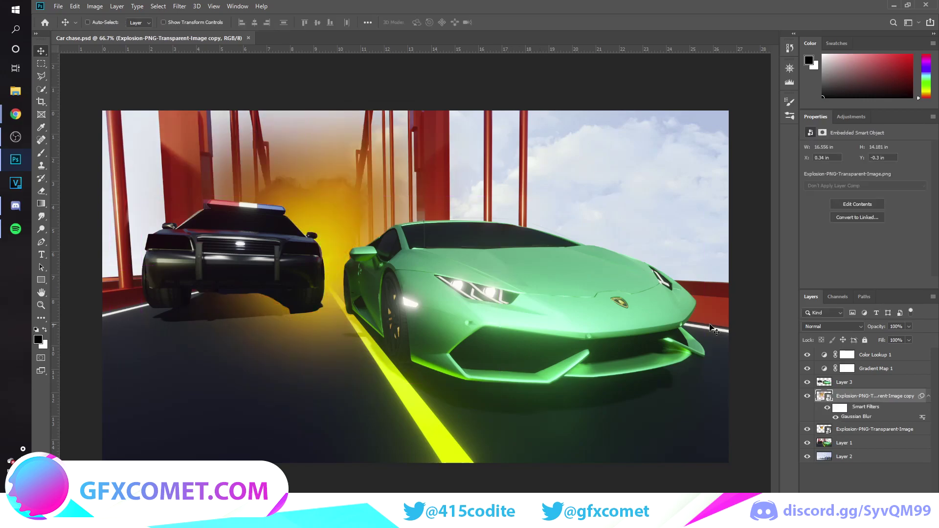
# Step: Group and flatten the blurred explosion copy into Group 1, set its blend mode to Overlay, and reduce its opacity to 57%
pyautogui.hotkey('ctrl', 'g')
pyautogui.click(832, 326)
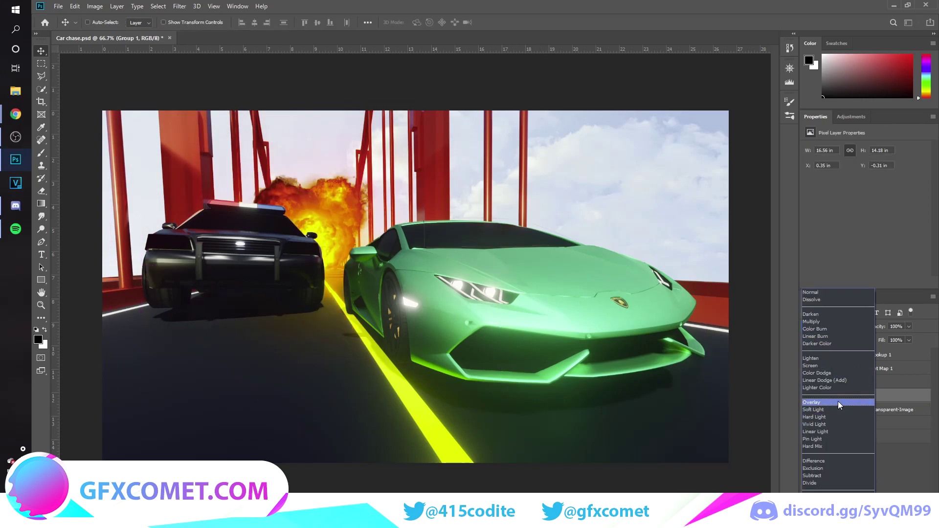
pyautogui.click(838, 402)
pyautogui.moveTo(829, 328); pyautogui.dragTo(842, 330)
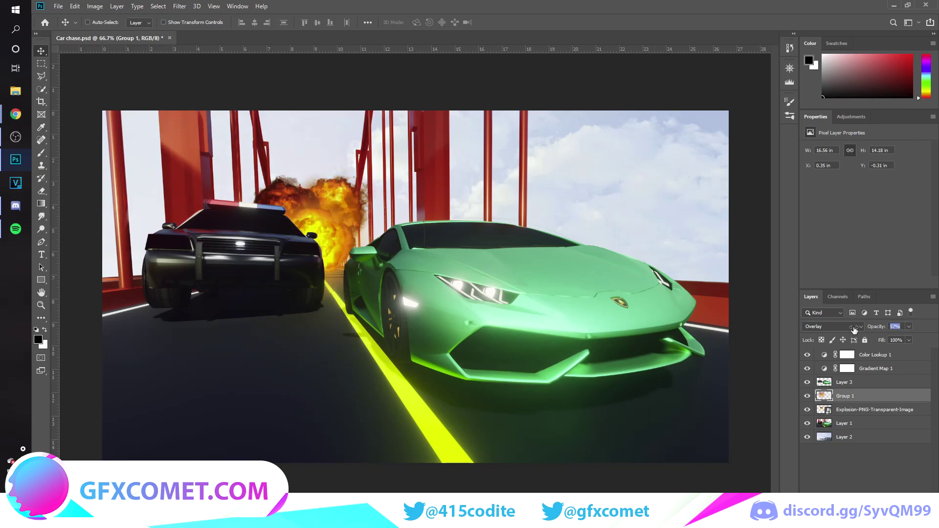
# Step: Duplicate the Group 1 glow above the cut-out car layer and increase the copy's opacity
pyautogui.click(852, 456)
pyautogui.moveTo(853, 394); pyautogui.dragTo(851, 376)
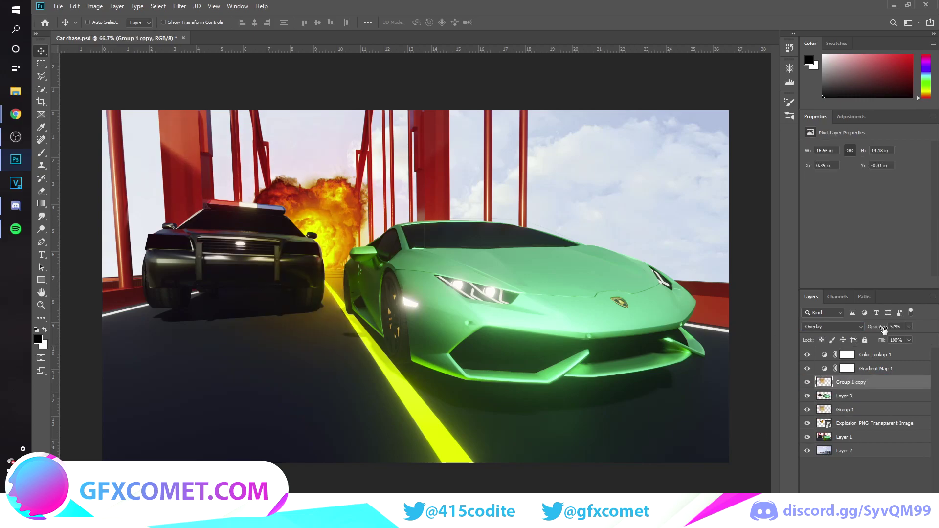
pyautogui.moveTo(922, 332); pyautogui.dragTo(937, 334)
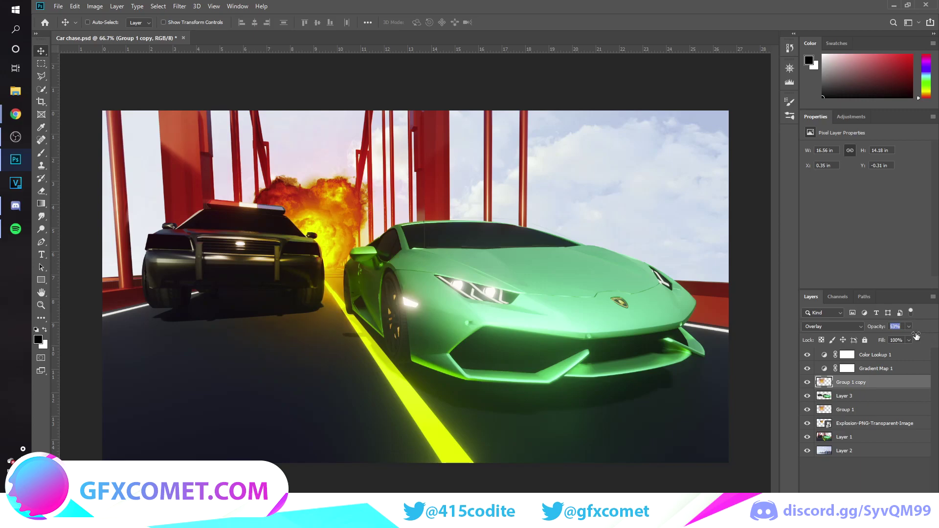
# Step: Duplicate the upper explosion glow layer again, set the new copy to Color Dodge, and lower its opacity
pyautogui.hotkey('ctrl', 'j')
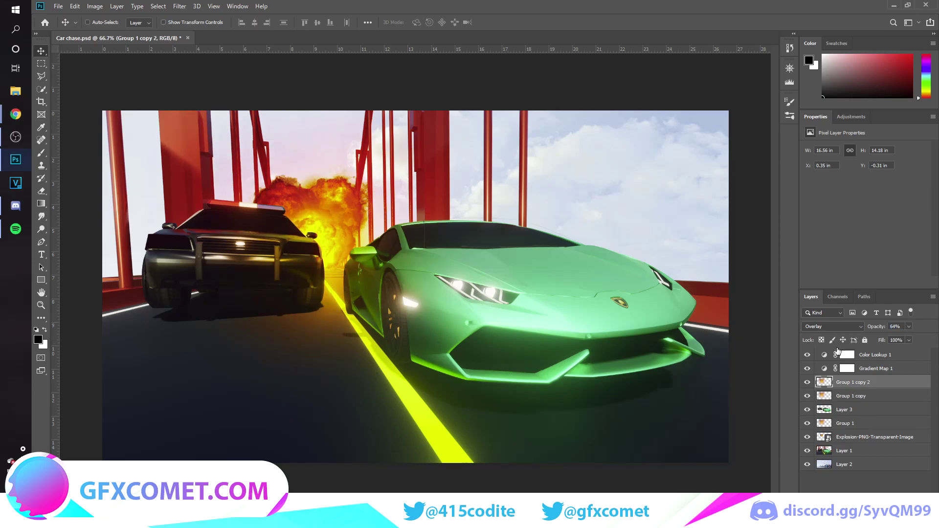
pyautogui.click(836, 326)
pyautogui.click(837, 373)
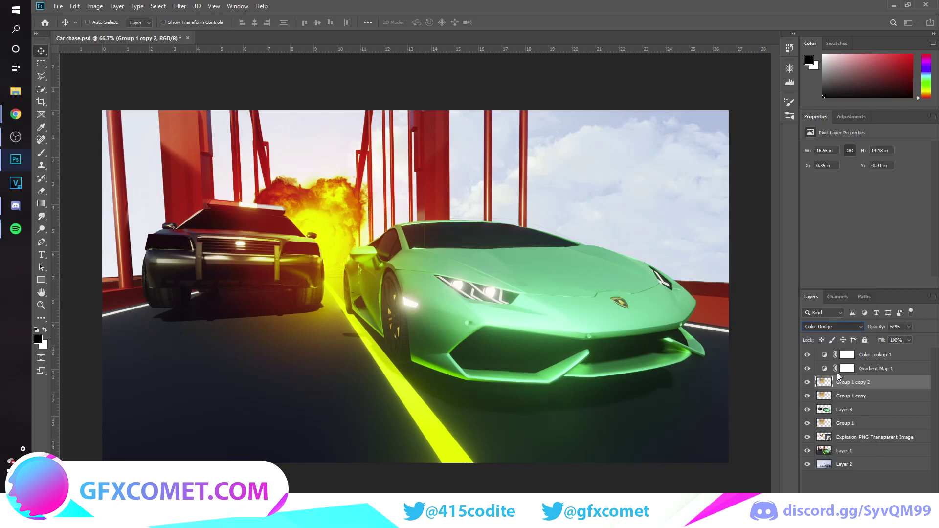
pyautogui.moveTo(884, 328); pyautogui.dragTo(675, 327)
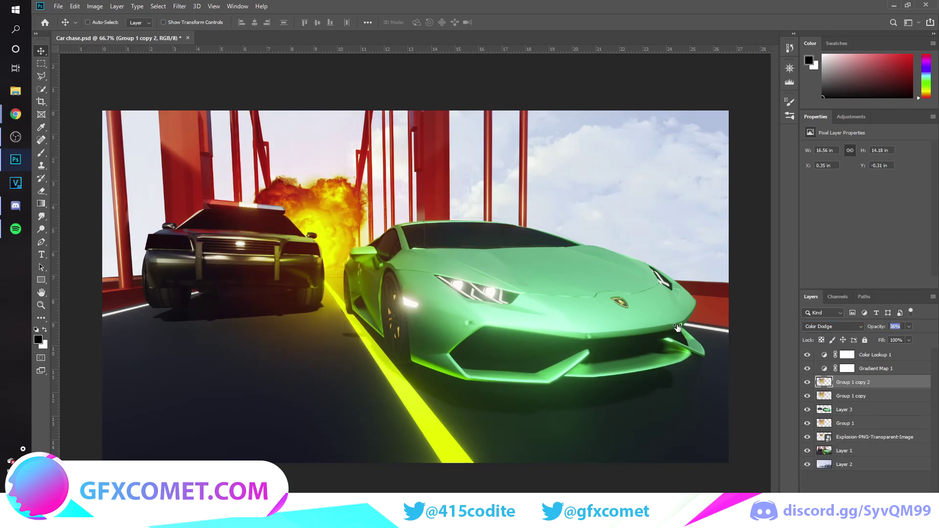
# Step: Add a new layer and brush a large soft orange glow over the explosion, using a colour sampled from the fire
pyautogui.click(895, 522)
pyautogui.press('b')
pyautogui.keyDown('alt'); pyautogui.click(311, 218); pyautogui.keyUp('alt')
pyautogui.click(304, 222)
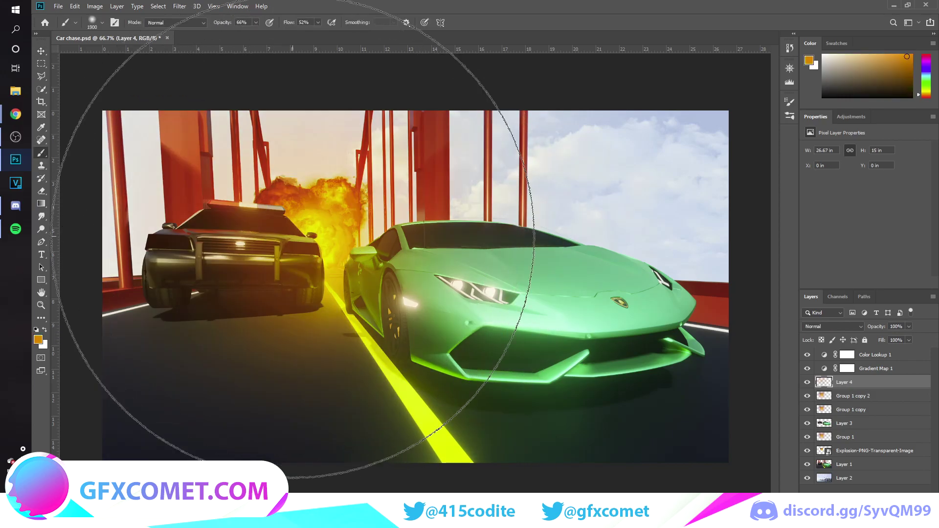
# Step: Duplicate the orange glow layer, set the copy to Color Dodge, and reduce the copy's opacity to 18%
pyautogui.press('v')
pyautogui.hotkey('ctrl', 'j')
pyautogui.click(831, 327)
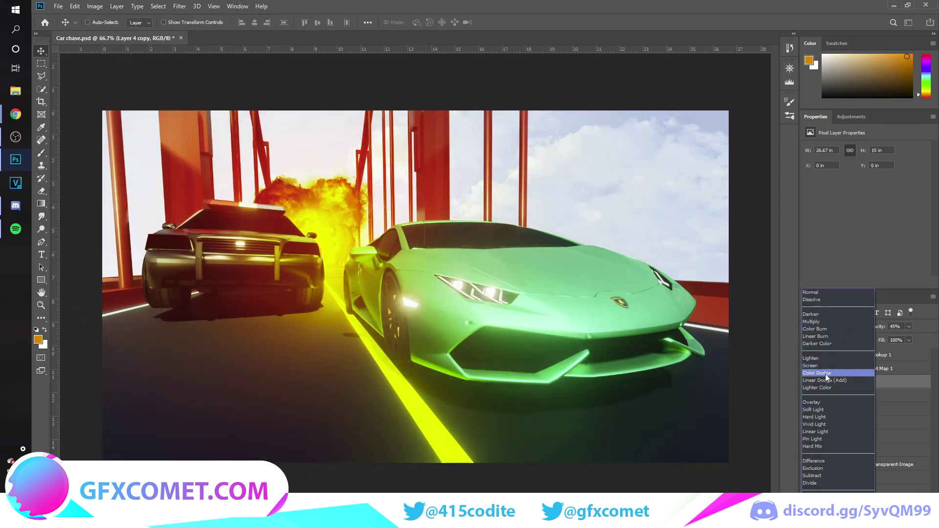
pyautogui.click(831, 373)
pyautogui.moveTo(935, 331); pyautogui.dragTo(651, 335)
# Step: Add a new layer above the orange glow in Color Dodge mode and turn off Transparency Shapes Layer
pyautogui.click(895, 522)
pyautogui.click(833, 326)
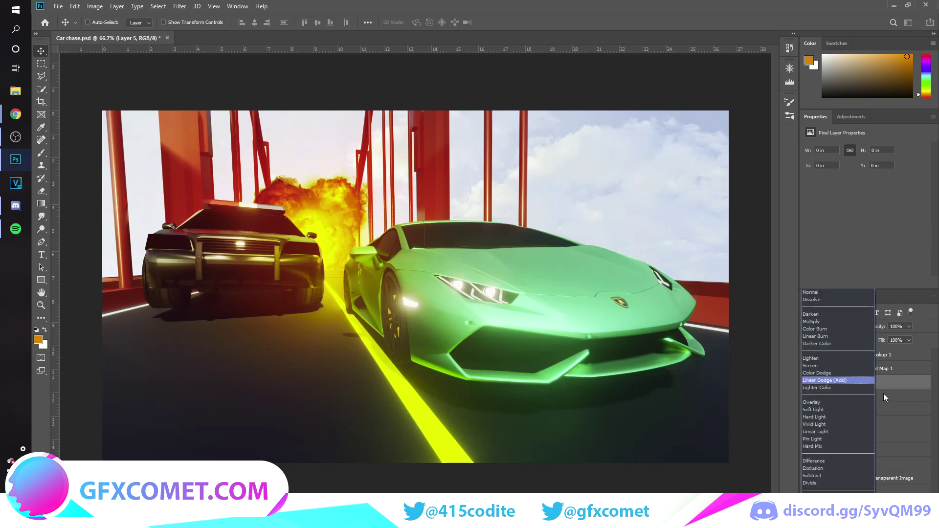
pyautogui.click(838, 373)
pyautogui.rightClick(908, 383)
pyautogui.click(803, 128)
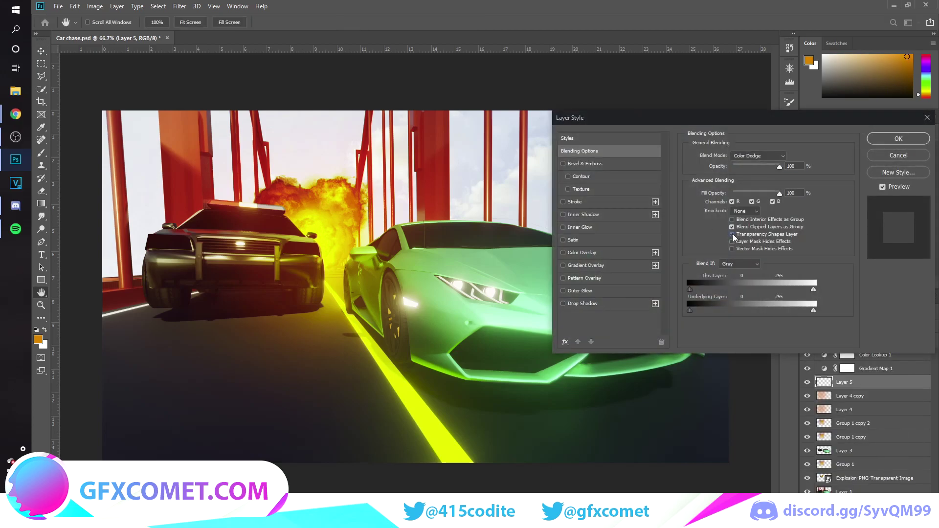
pyautogui.click(732, 235)
pyautogui.click(898, 138)
# Step: Make white the foreground colour, undo a test dab over the explosion, and lower the brush opacity to 30%
pyautogui.click(44, 330)
pyautogui.click(310, 243)
pyautogui.hotkey('ctrl', 'z')
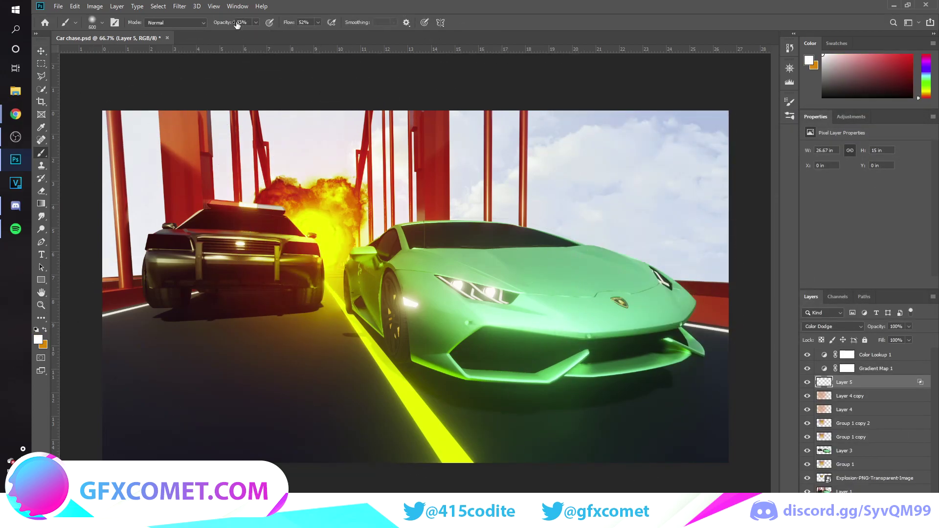
pyautogui.moveTo(236, 24); pyautogui.dragTo(221, 24)
# Step: Try large soft white brush dabs around the explosion and bridge towers, undoing each attempt
pyautogui.press(']')
pyautogui.press(']')
pyautogui.press(']')
pyautogui.press(']')
pyautogui.press(']')
pyautogui.click(304, 230)
pyautogui.hotkey('ctrl', 'z')
pyautogui.press('[')
pyautogui.press('[')
pyautogui.click(247, 128)
pyautogui.click(406, 108)
pyautogui.hotkey('ctrl', 'z')
pyautogui.hotkey('ctrl', 'z')
pyautogui.hotkey('ctrl', 'z')
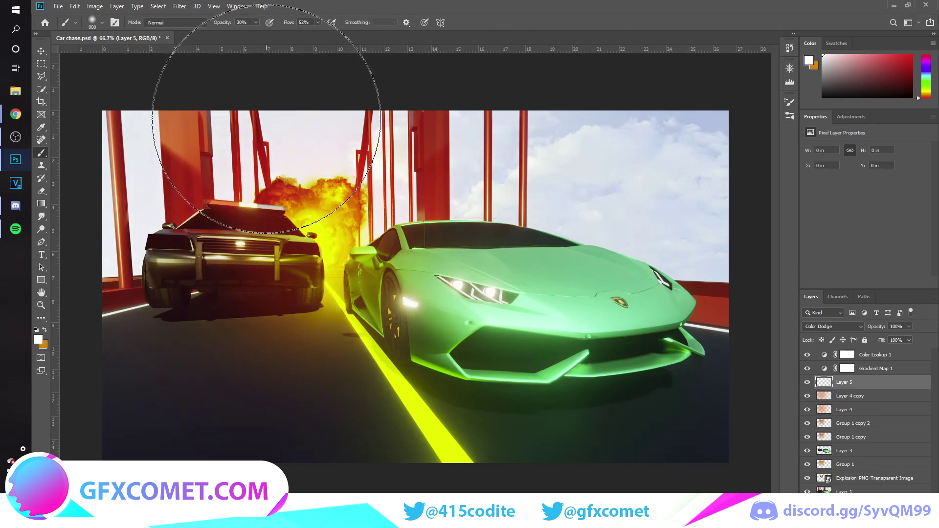
pyautogui.click(266, 119)
pyautogui.click(321, 243)
pyautogui.click(414, 225)
pyautogui.hotkey('ctrl', 'z')
pyautogui.hotkey('ctrl', 'z')
pyautogui.hotkey('ctrl', 'z')
# Step: Try white strokes with a smaller brush around the police car and explosion, then undo them
pyautogui.click(318, 228)
pyautogui.press('[')
pyautogui.press('[')
pyautogui.press('[')
pyautogui.press('[')
pyautogui.press('[')
pyautogui.press('[')
pyautogui.press('[')
pyautogui.press('[')
pyautogui.press('[')
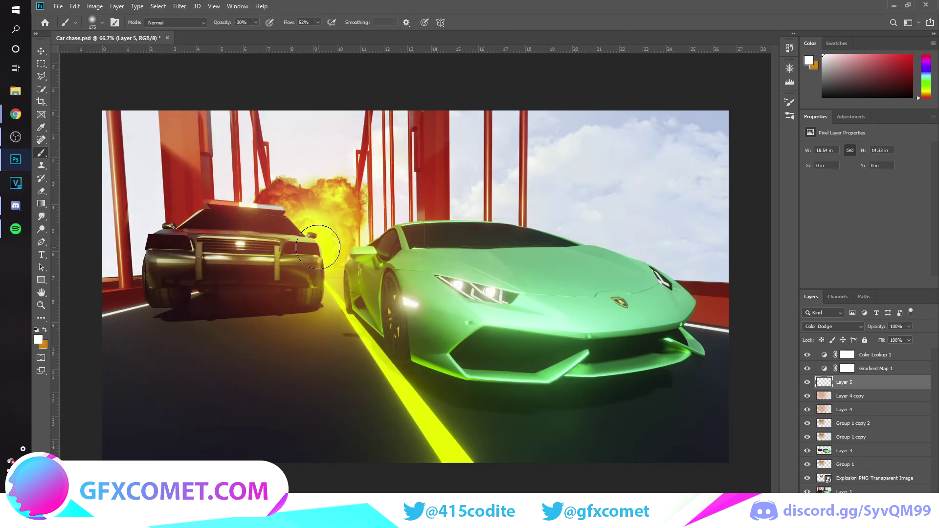
pyautogui.moveTo(313, 249); pyautogui.dragTo(259, 220)
pyautogui.hotkey('ctrl', 'z')
pyautogui.hotkey('ctrl', 'z')
pyautogui.press(']')
pyautogui.moveTo(315, 239); pyautogui.dragTo(235, 331)
pyautogui.hotkey('ctrl', 'z')
pyautogui.hotkey('ctrl', 'z')
pyautogui.hotkey('ctrl', 'z')
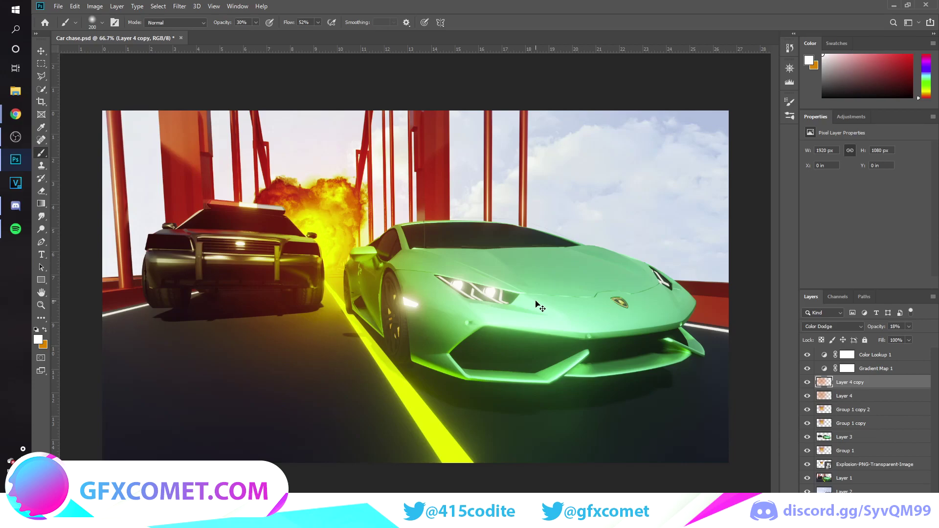
# Step: Add another Color Dodge layer with Transparency Shapes Layer off and brush white glow around the explosion and green car's headlight
pyautogui.hotkey('ctrl', 'shift', 'z')
pyautogui.hotkey('ctrl', 'shift', 'z')
pyautogui.click(896, 523)
pyautogui.click(833, 326)
pyautogui.click(826, 373)
pyautogui.doubleClick(888, 383)
pyautogui.click(732, 234)
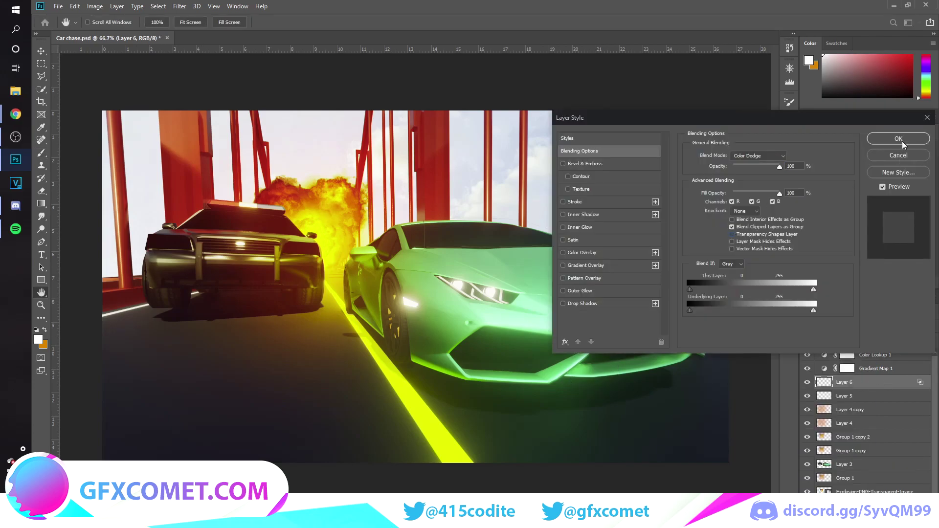
pyautogui.click(902, 142)
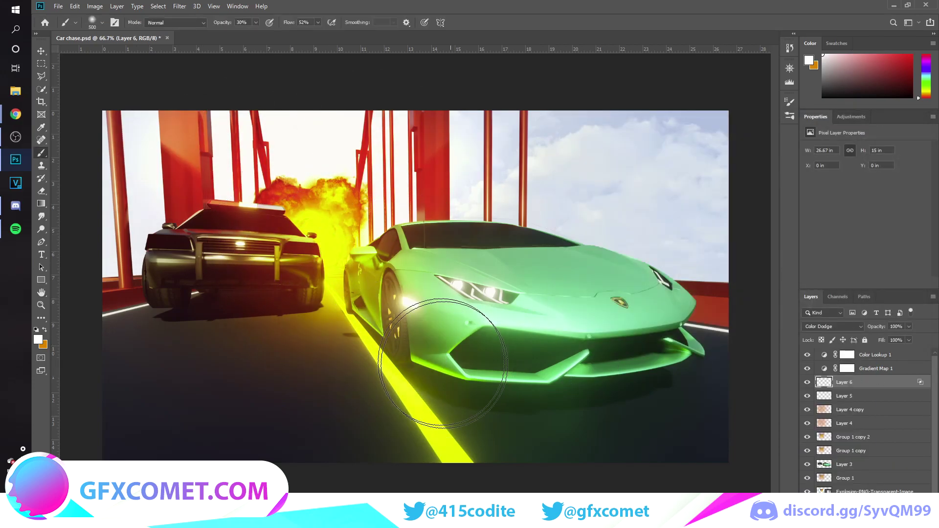
pyautogui.press('v')
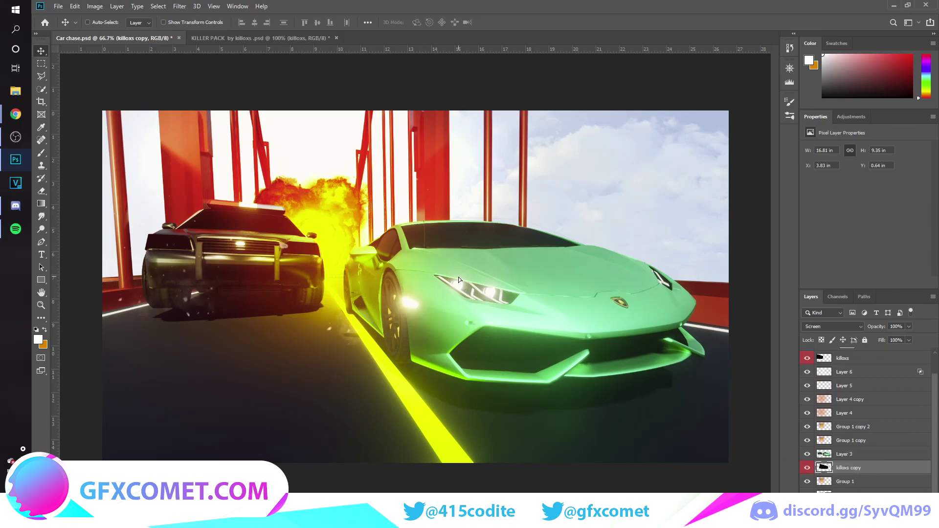
# Step: Reposition the particle overlay copy behind the green car, and place a duplicate above the car layer over its hood
pyautogui.moveTo(459, 276)
pyautogui.mouseDown()
pyautogui.moveTo(470, 231)
pyautogui.moveTo(401, 177)
pyautogui.moveTo(294, 155)
pyautogui.moveTo(265, 174)
pyautogui.moveTo(149, 179)
pyautogui.moveTo(243, 202)
pyautogui.moveTo(497, 313)
pyautogui.moveTo(523, 367)
pyautogui.moveTo(494, 354)
pyautogui.moveTo(615, 386)
pyautogui.moveTo(675, 353)
pyautogui.mouseUp()
pyautogui.keyDown('alt'); pyautogui.moveTo(872, 467); pyautogui.dragTo(871, 448); pyautogui.keyUp('alt')
pyautogui.moveTo(729, 345)
pyautogui.mouseDown()
pyautogui.moveTo(417, 274)
pyautogui.moveTo(315, 308)
pyautogui.moveTo(522, 422)
pyautogui.moveTo(514, 215)
pyautogui.moveTo(548, 349)
pyautogui.moveTo(619, 244)
pyautogui.mouseUp()
pyautogui.press('e')
pyautogui.press('v')
pyautogui.hotkey('ctrl', 't')
pyautogui.press('Return')
# Step: Erase unwanted particles from the overlay, and spread further duplicates over the police car and the green car's far side
pyautogui.press('e')
pyautogui.click(506, 361)
pyautogui.press('v')
pyautogui.keyDown('alt'); pyautogui.moveTo(596, 264); pyautogui.dragTo(317, 256); pyautogui.keyUp('alt')
pyautogui.moveTo(262, 265)
pyautogui.keyDown('alt'); pyautogui.mouseDown()
pyautogui.moveTo(718, 284)
pyautogui.moveTo(716, 293)
pyautogui.mouseUp(); pyautogui.keyUp('alt')
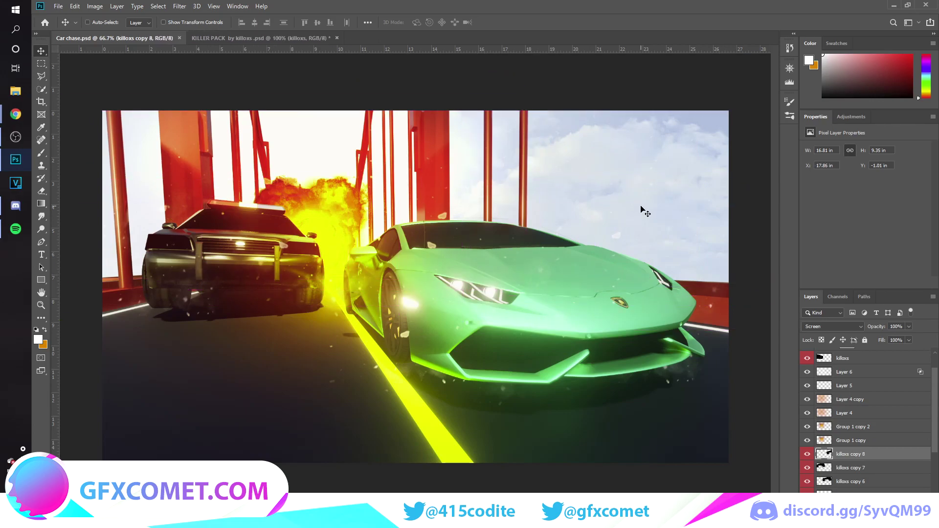
# Step: Add a new layer above the top killoxs layer and choose a red brush colour based on the police light bar
pyautogui.scroll(2, 827, 423)
pyautogui.click(865, 382)
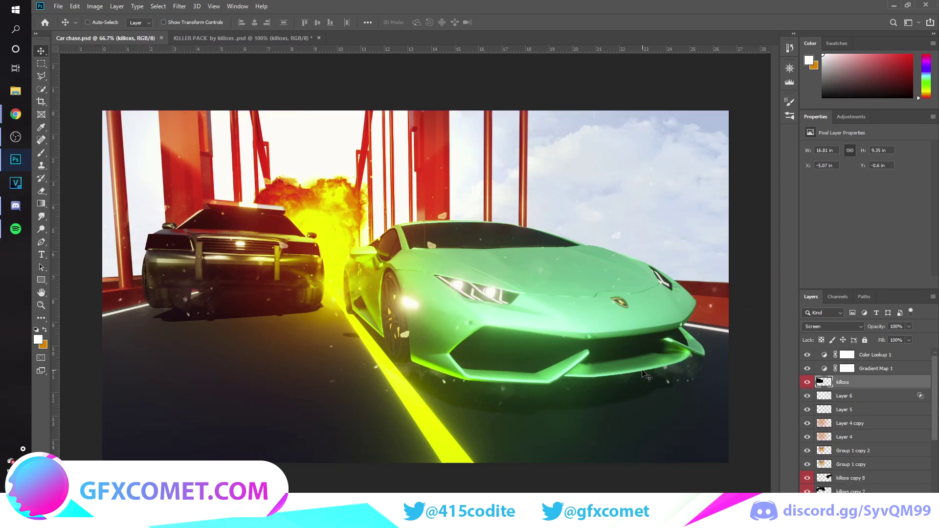
pyautogui.hotkey('ctrl', 'shift', 'alt', 'n')
pyautogui.press('b')
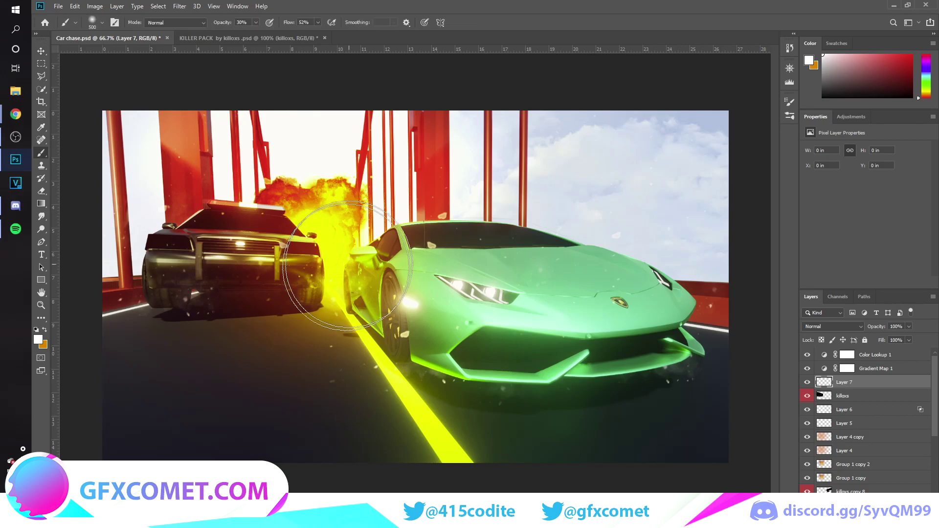
pyautogui.keyDown('alt'); pyautogui.click(223, 199); pyautogui.keyUp('alt')
pyautogui.click(39, 340)
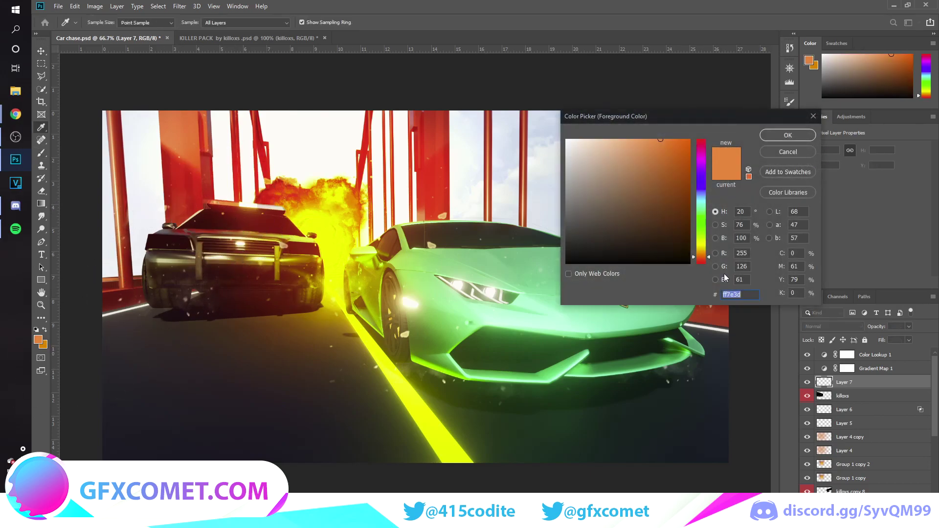
pyautogui.click(695, 147)
pyautogui.click(803, 137)
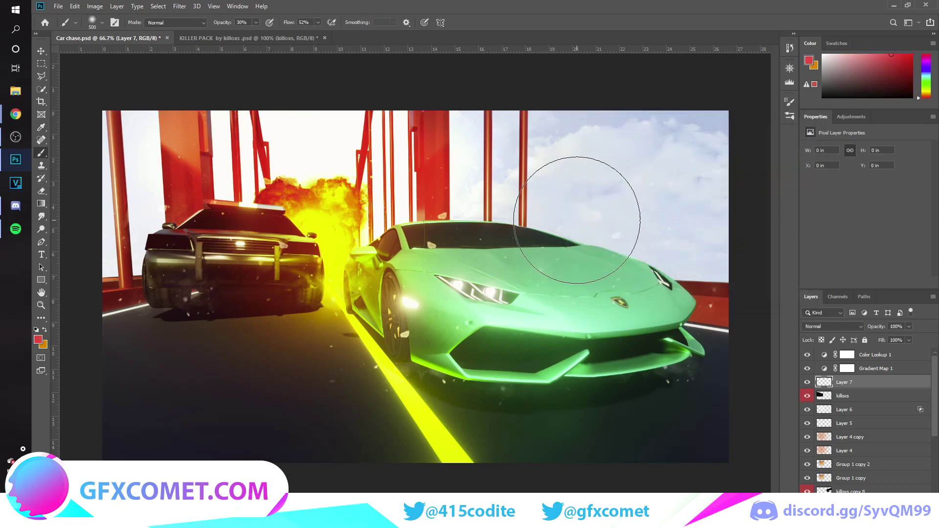
# Step: Reduce the brush size to 100 and paint a red glow over the red half of the police light bar
pyautogui.press('[')
pyautogui.press('[')
pyautogui.press('[')
pyautogui.press('[')
pyautogui.press('[')
pyautogui.press('[')
pyautogui.press('[')
pyautogui.press('[')
pyautogui.press('[')
pyautogui.press('[')
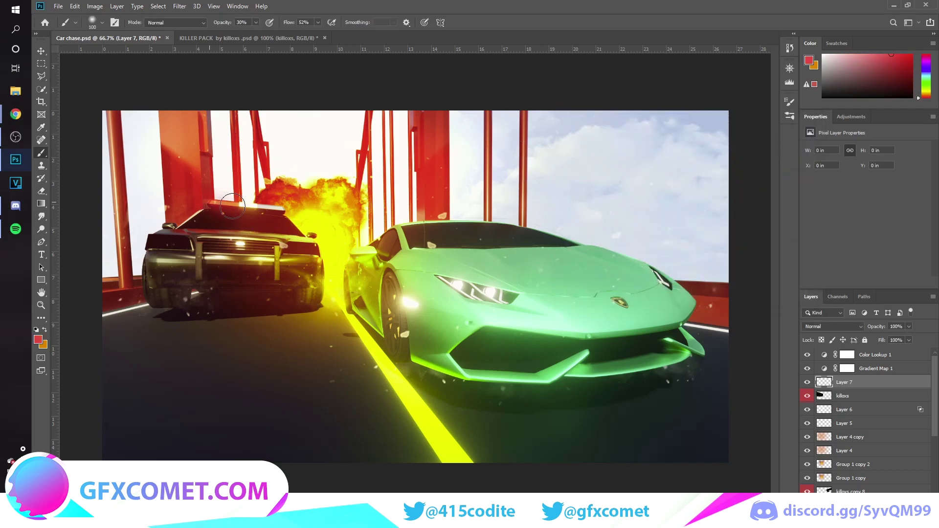
pyautogui.moveTo(232, 206)
pyautogui.mouseDown()
pyautogui.moveTo(217, 205)
pyautogui.moveTo(244, 201)
pyautogui.mouseUp()
# Step: Reset the brush colours to get white and dab a white highlight on the middle of the police light bar
pyautogui.press('x')
pyautogui.press('d')
pyautogui.press('x')
pyautogui.click(249, 206)
# Step: Switch the brush colour to light blue and paint a glow over the other half of the police light bar
pyautogui.keyDown('alt'); pyautogui.click(268, 202); pyautogui.keyUp('alt')
pyautogui.keyDown('alt'); pyautogui.click(270, 205); pyautogui.keyUp('alt')
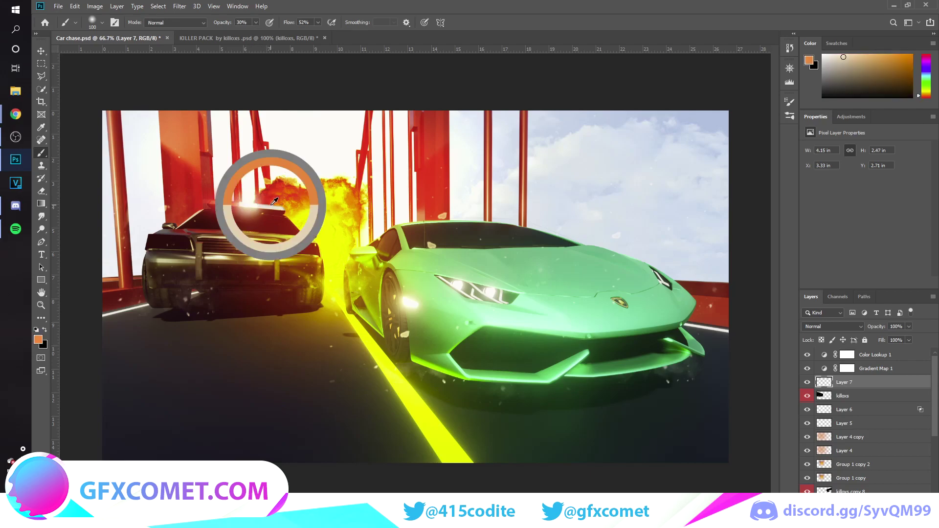
pyautogui.click(927, 76)
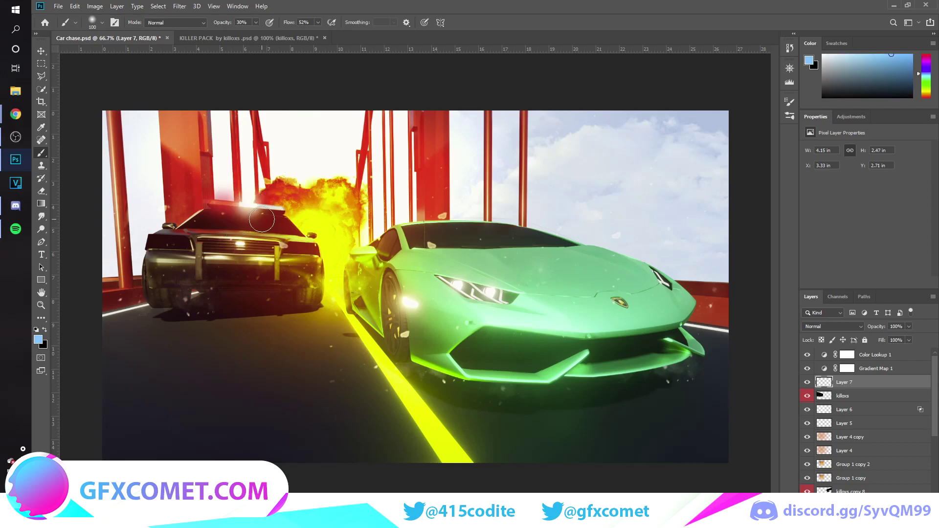
pyautogui.moveTo(262, 220); pyautogui.dragTo(291, 207)
# Step: Set the police light glow layer's blend mode to Overlay
pyautogui.press('v')
pyautogui.click(831, 327)
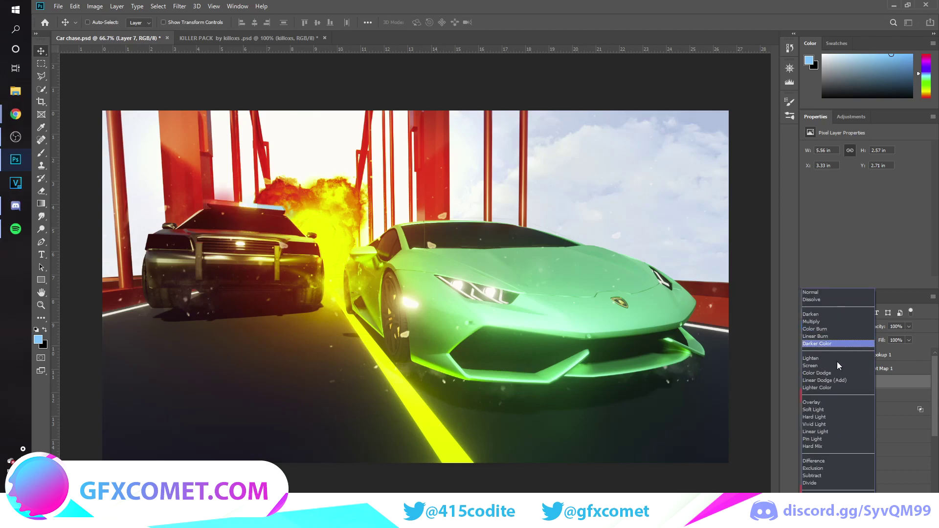
pyautogui.click(826, 402)
# Step: Duplicate the police light glow as a Linear Dodge (Add) layer at 71% opacity and save the document
pyautogui.hotkey('ctrl', 'j')
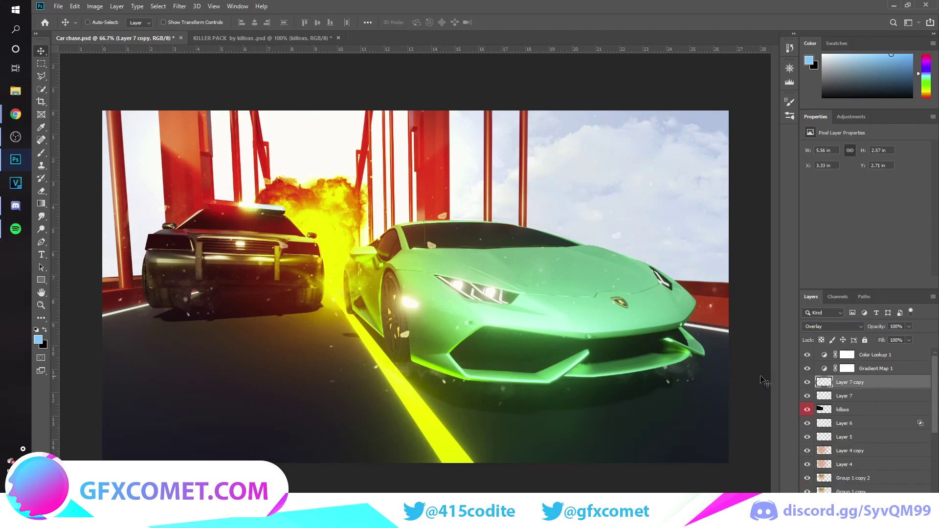
pyautogui.click(846, 326)
pyautogui.click(841, 381)
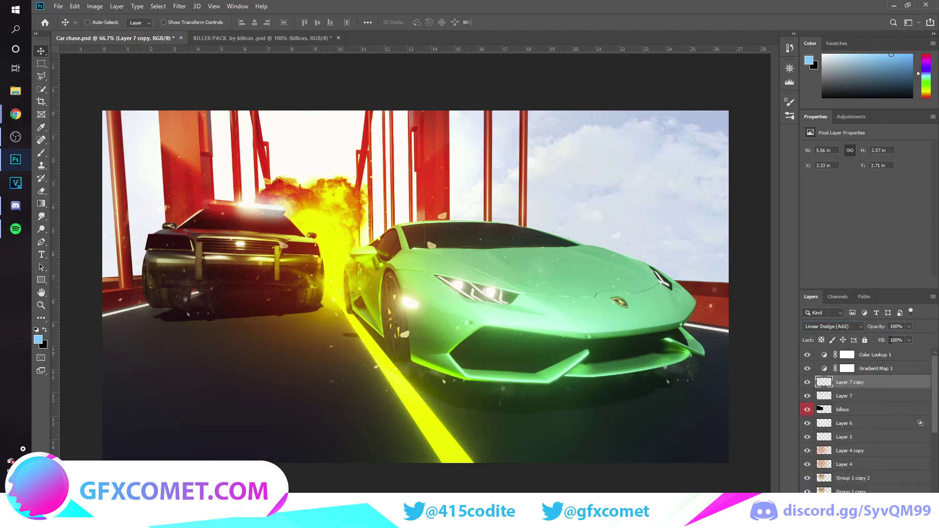
pyautogui.moveTo(832, 328); pyautogui.dragTo(867, 333)
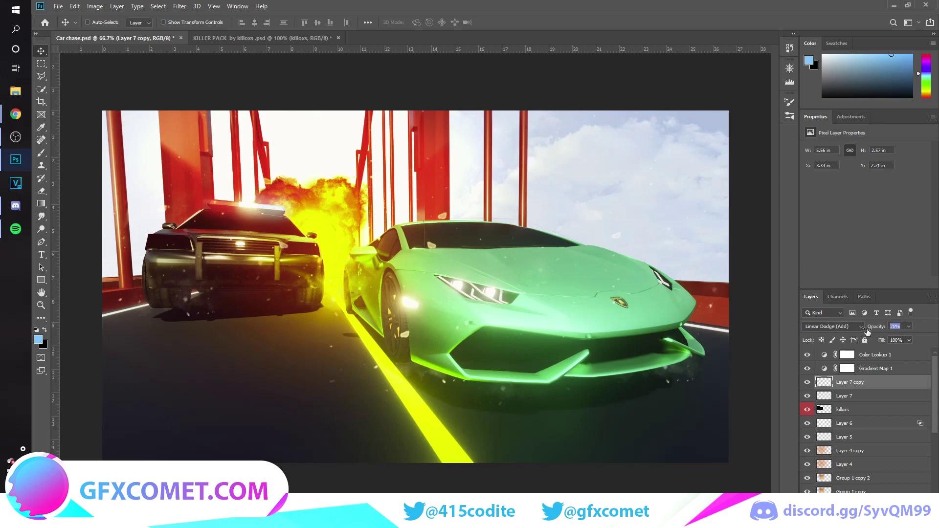
pyautogui.hotkey('ctrl', 's')
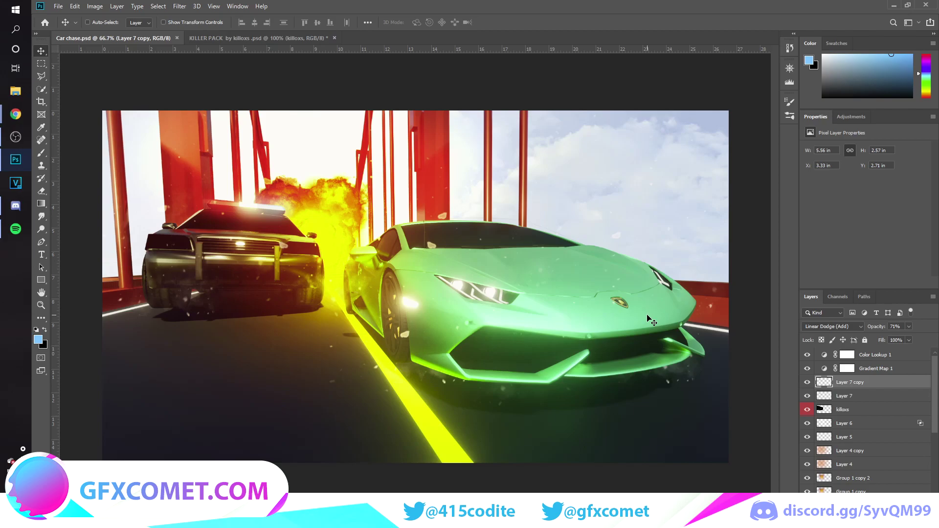
pyautogui.click(789, 69)
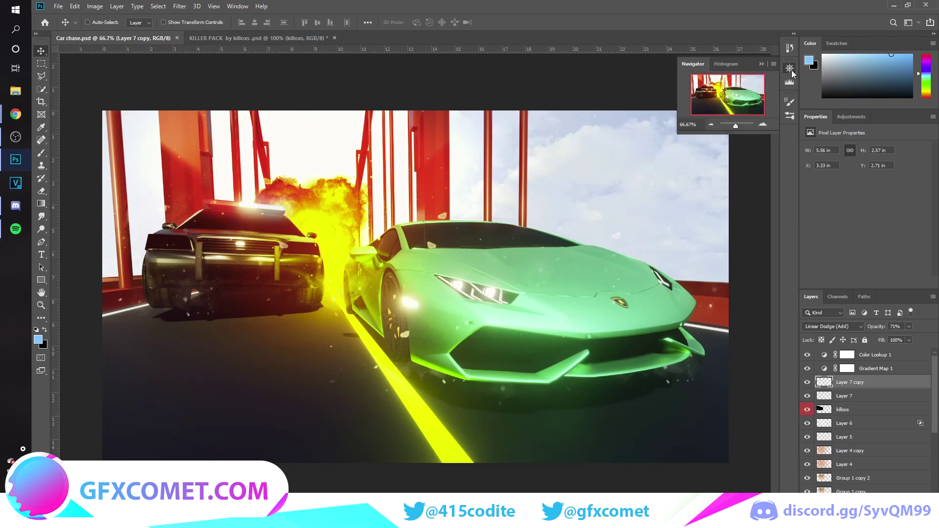
pyautogui.click(789, 68)
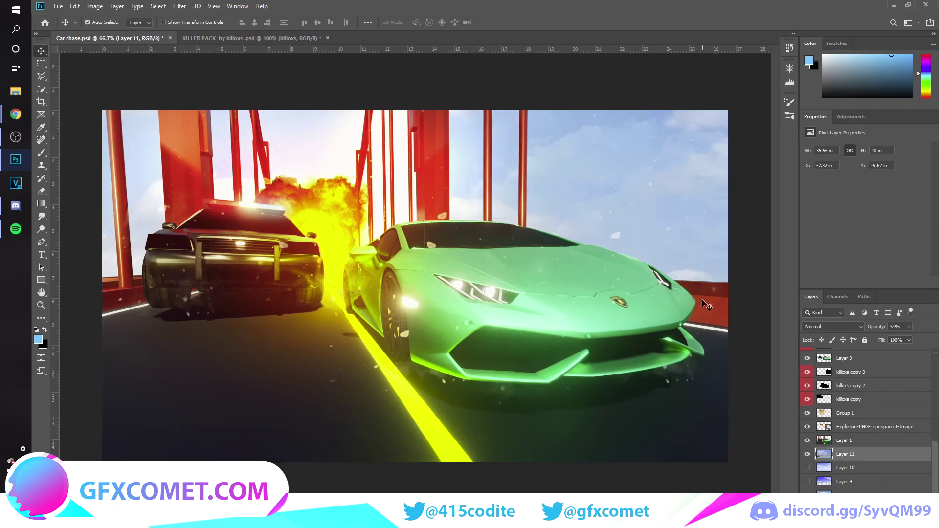
# Step: Save the document and put all layers, from Color Lookup 1 down to the lowest one, into a single group
pyautogui.hotkey('ctrl', 's')
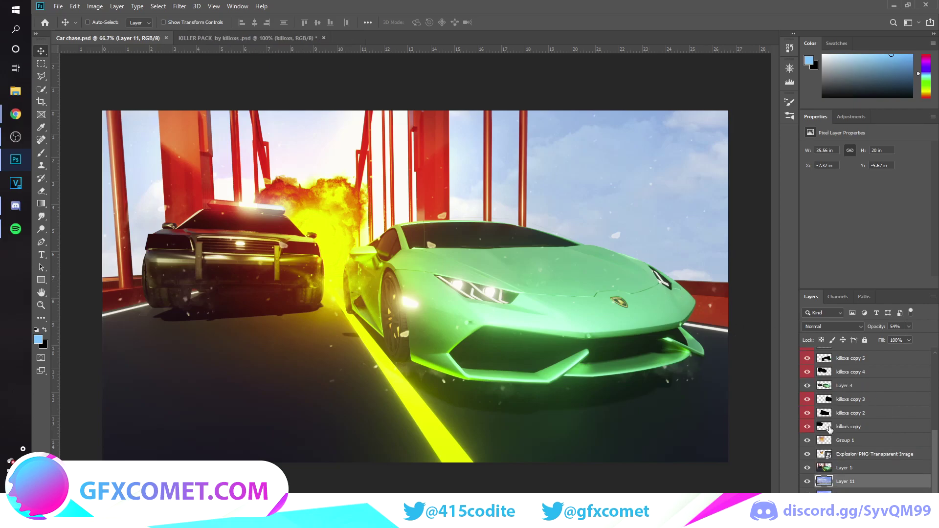
pyautogui.scroll(5, 813, 410)
pyautogui.click(880, 360)
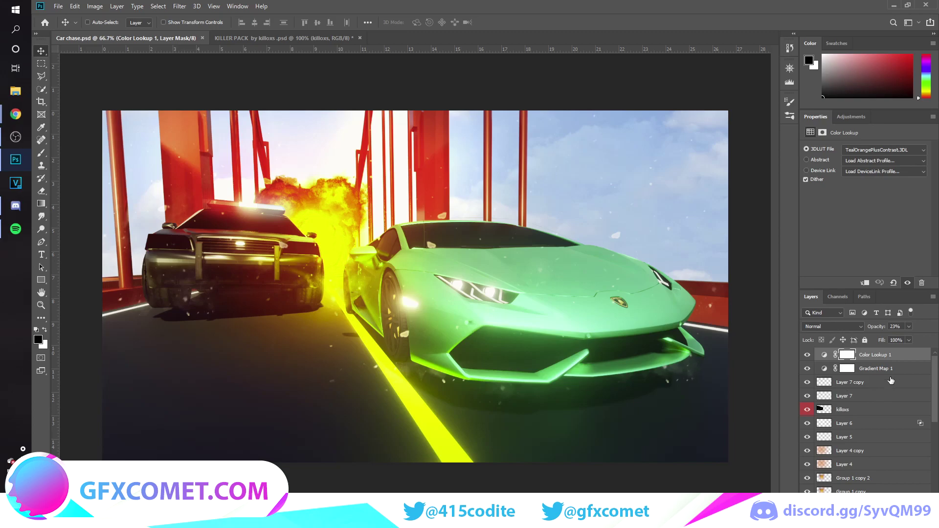
pyautogui.scroll(-10, 849, 472)
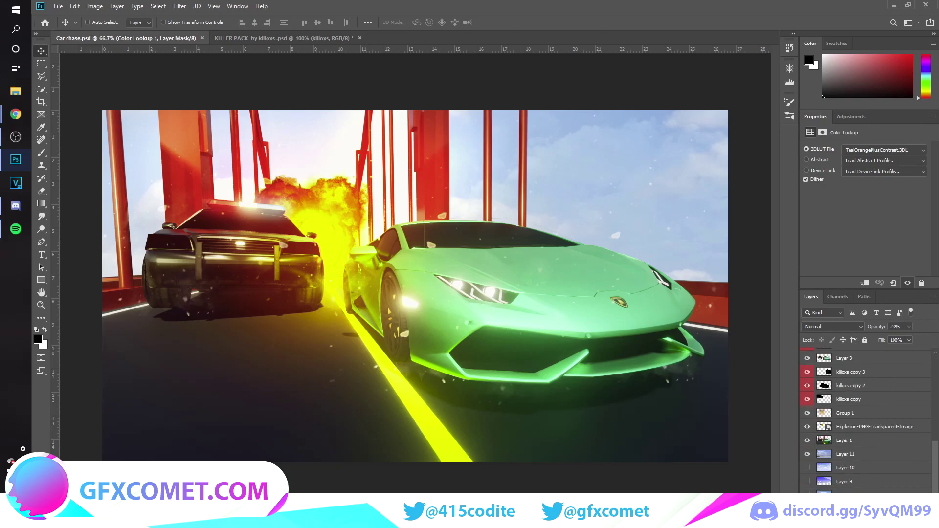
pyautogui.keyDown('shift'); pyautogui.click(850, 507); pyautogui.keyUp('shift')
pyautogui.hotkey('ctrl', 'g')
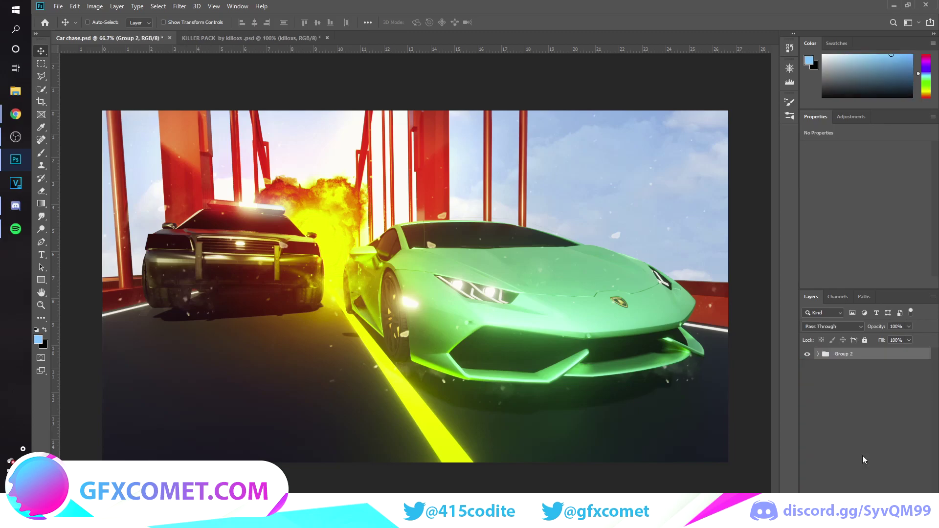
# Step: Duplicate the group of all layers and merge the duplicate into one flat layer
pyautogui.hotkey('ctrl', 'j')
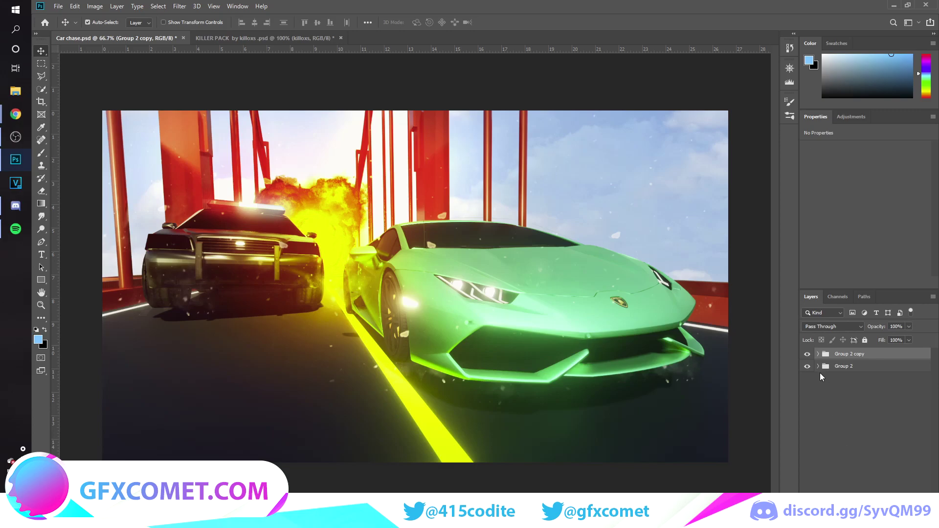
pyautogui.hotkey('ctrl', 'e')
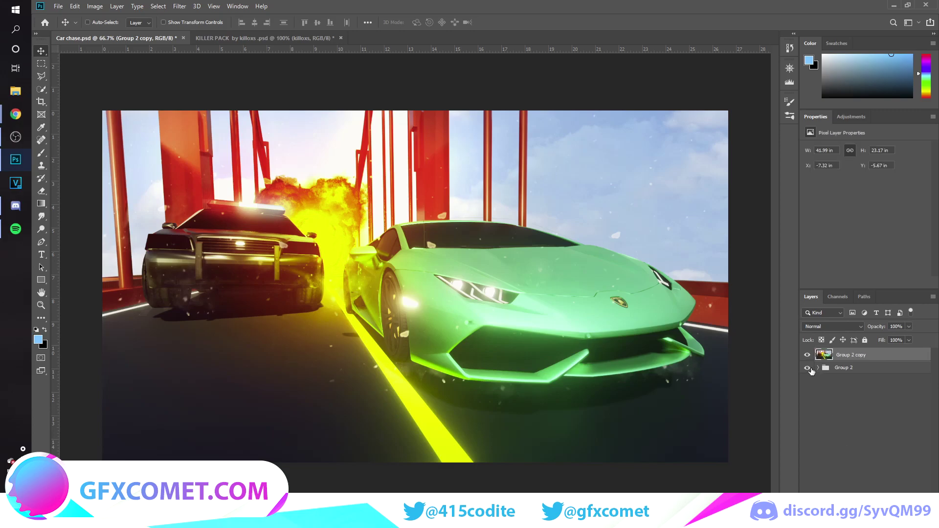
# Step: Copy everything visible within the canvas as a merged image onto a new layer and delete the oversized flattened copy beneath it
pyautogui.hotkey('ctrl', 'a')
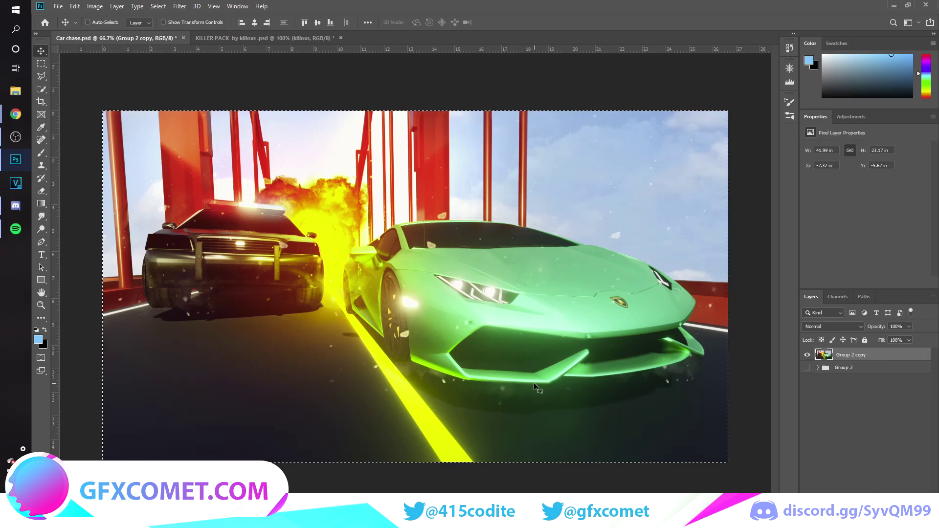
pyautogui.hotkey('ctrl', 'shift', 'c')
pyautogui.hotkey('ctrl', 'v')
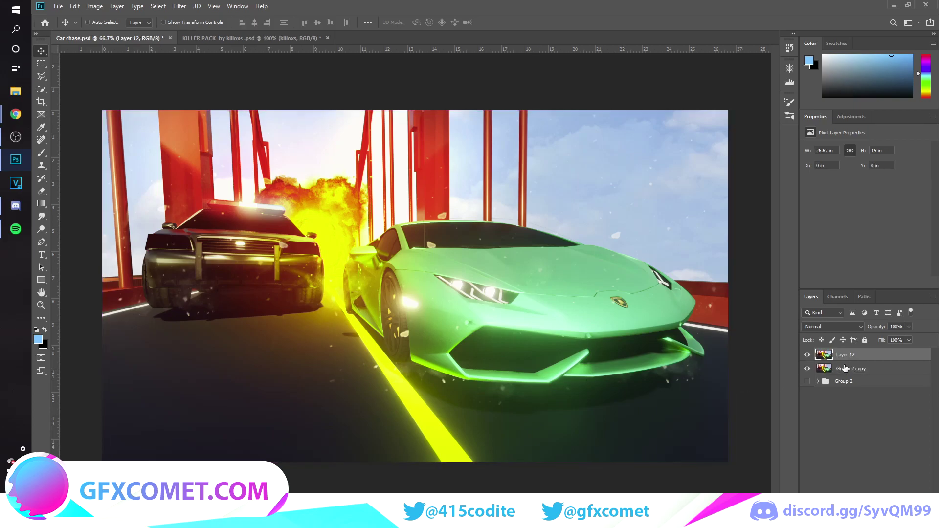
pyautogui.click(837, 369)
pyautogui.press('Delete')
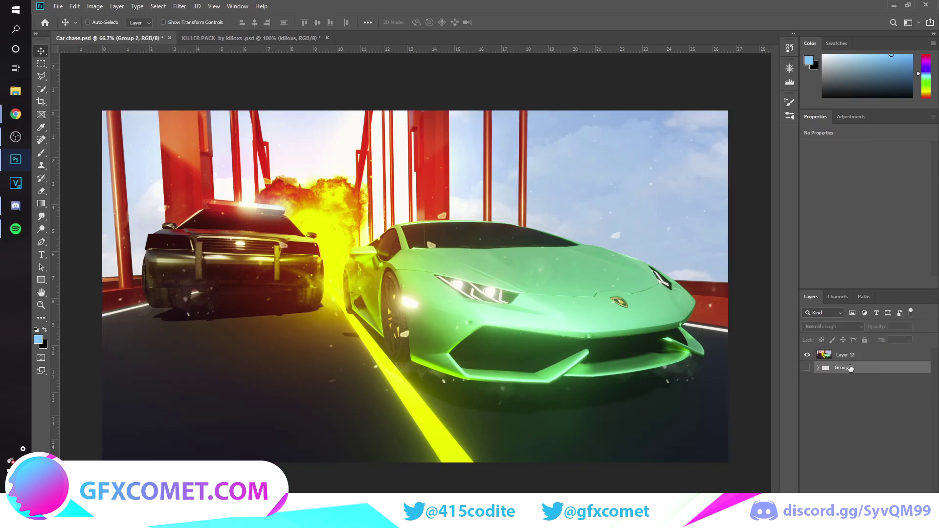
# Step: Duplicate the canvas-sized merged layer and save the document
pyautogui.click(853, 360)
pyautogui.hotkey('ctrl', 'j')
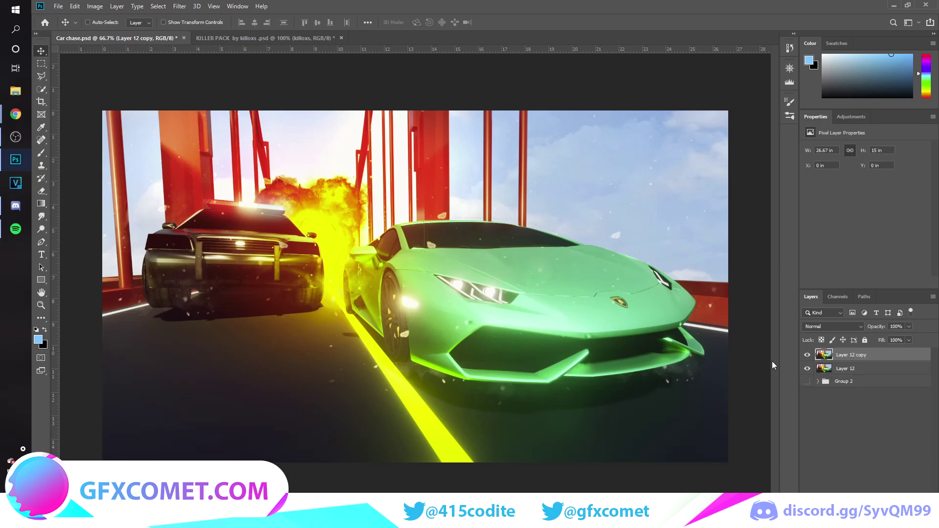
pyautogui.hotkey('ctrl', 's')
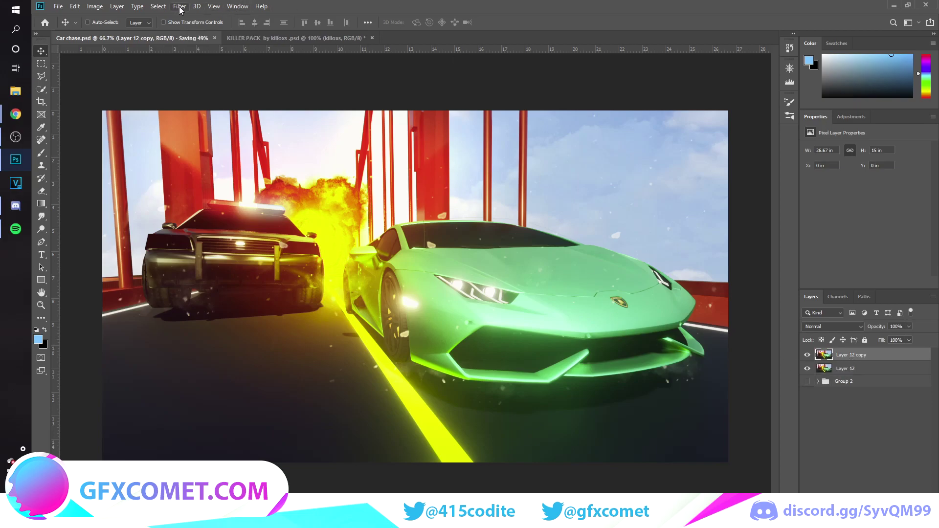
# Step: Open the Camera Raw filter on the duplicated layer and set Texture to +50, Clarity to +27 and Dehaze to +14
pyautogui.click(179, 7)
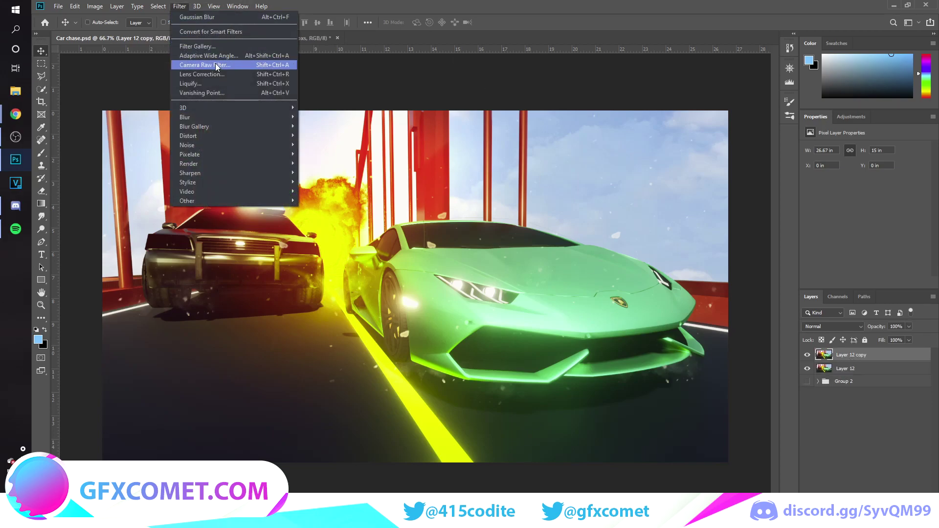
pyautogui.click(179, 7)
pyautogui.click(180, 7)
pyautogui.click(207, 65)
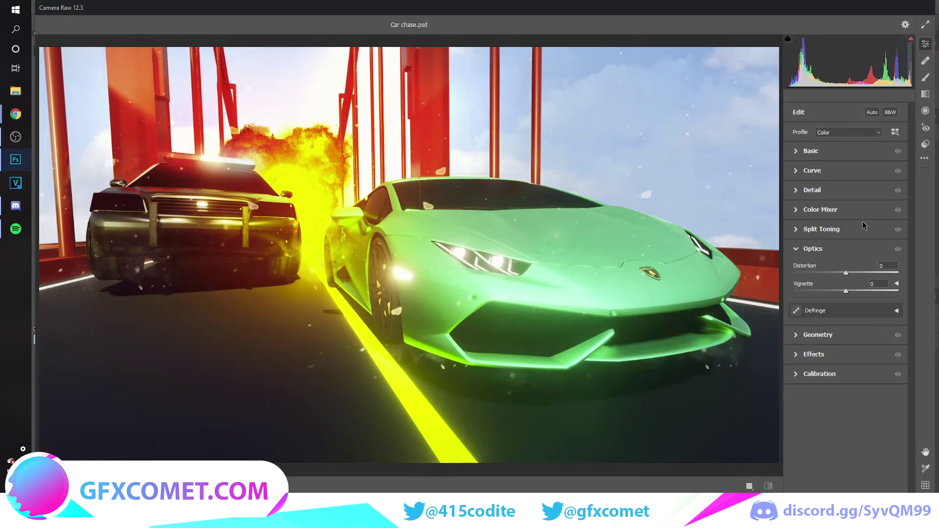
pyautogui.click(815, 153)
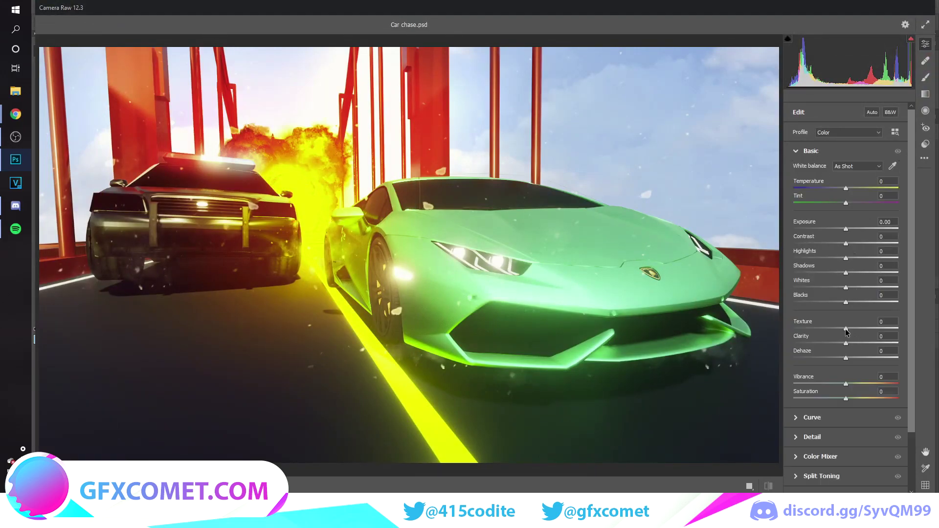
pyautogui.moveTo(846, 330); pyautogui.dragTo(862, 343)
pyautogui.moveTo(846, 358)
pyautogui.mouseDown()
pyautogui.moveTo(866, 358)
pyautogui.moveTo(853, 359)
pyautogui.mouseUp()
# Step: Set Exposure +0.10, Contrast -14, Highlights +66, Shadows +22, Whites +45 and Blacks +21, and apply the Camera Raw filter
pyautogui.moveTo(846, 273); pyautogui.dragTo(857, 276)
pyautogui.moveTo(846, 259)
pyautogui.mouseDown()
pyautogui.moveTo(881, 259)
pyautogui.moveTo(866, 243)
pyautogui.moveTo(821, 244)
pyautogui.moveTo(838, 244)
pyautogui.mouseUp()
pyautogui.moveTo(845, 229); pyautogui.dragTo(847, 228)
pyautogui.moveTo(846, 286)
pyautogui.mouseDown()
pyautogui.moveTo(869, 288)
pyautogui.moveTo(857, 302)
pyautogui.mouseUp()
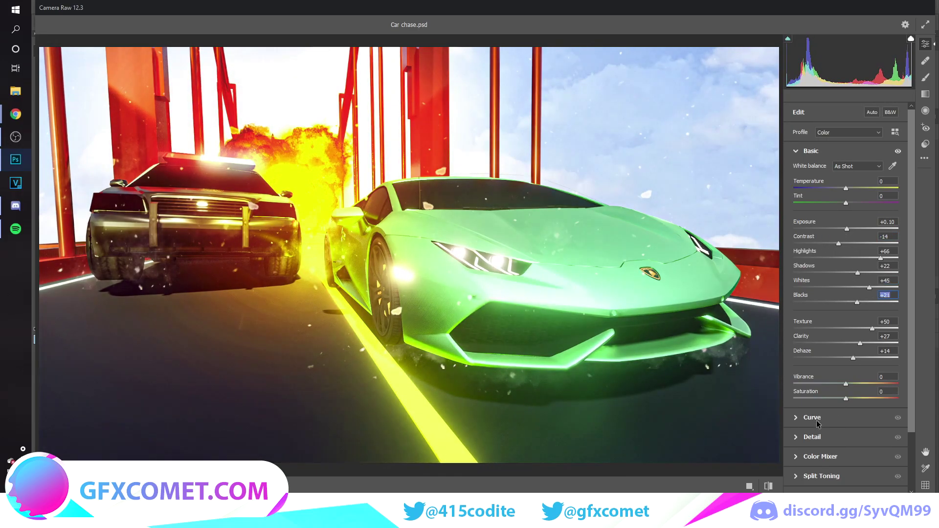
pyautogui.click(814, 418)
pyautogui.click(812, 359)
pyautogui.moveTo(793, 231); pyautogui.dragTo(915, 239)
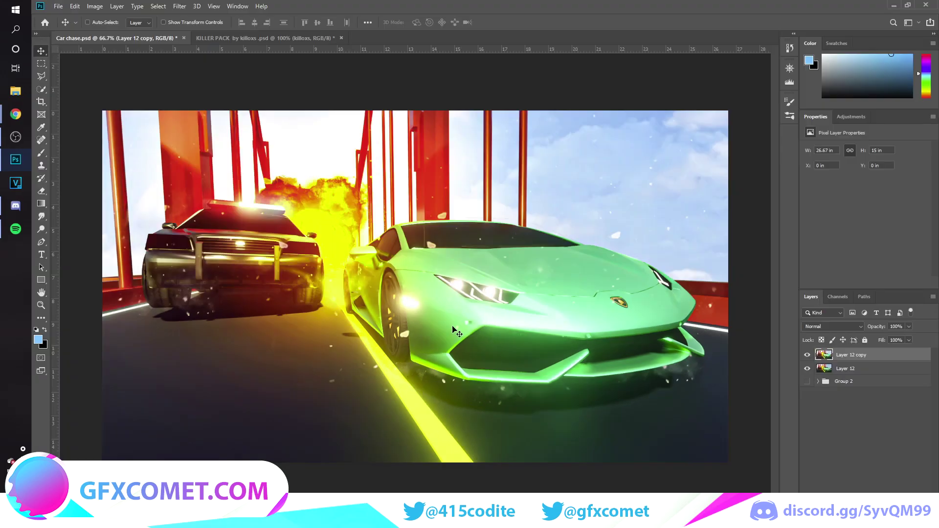
# Step: Duplicate the Camera Raw graded layer and apply a subtle Motion Blur to the copy, adjusting the angle and shortening the distance
pyautogui.hotkey('ctrl', 'j')
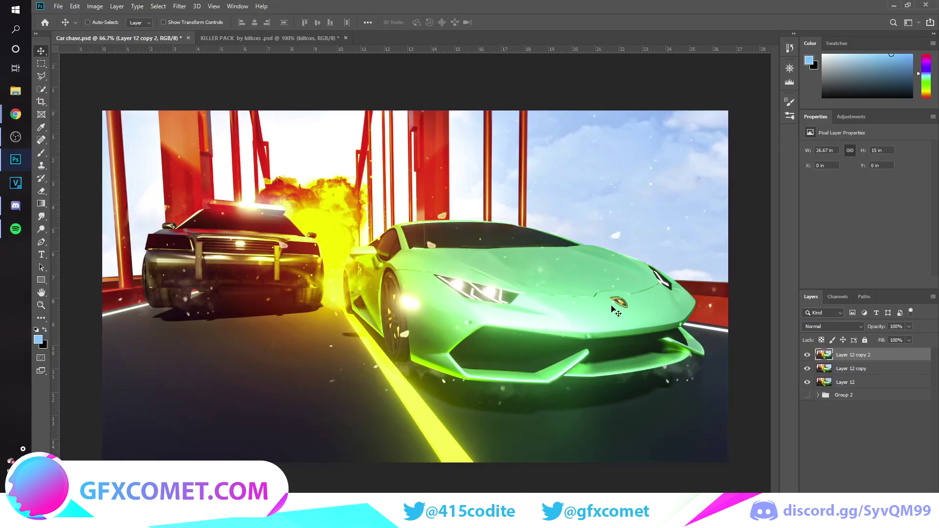
pyautogui.click(180, 6)
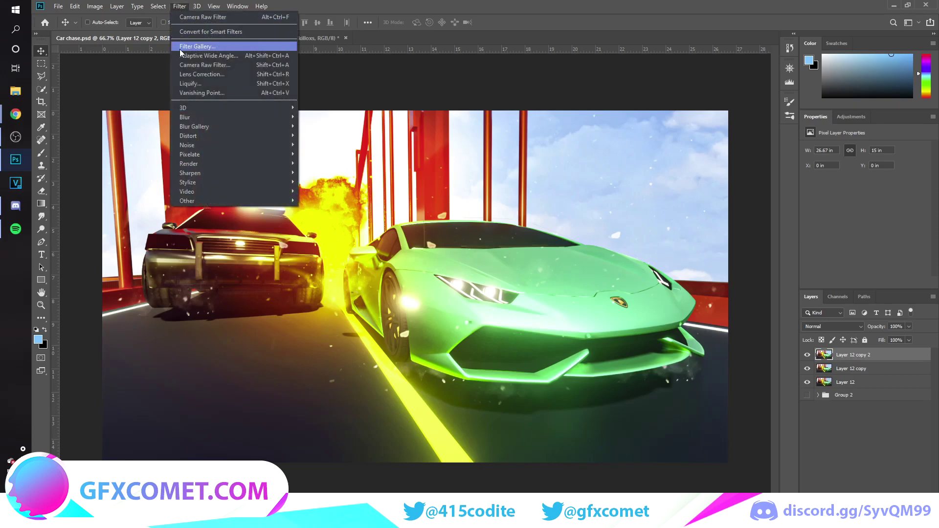
pyautogui.moveTo(205, 117)
pyautogui.click(326, 172)
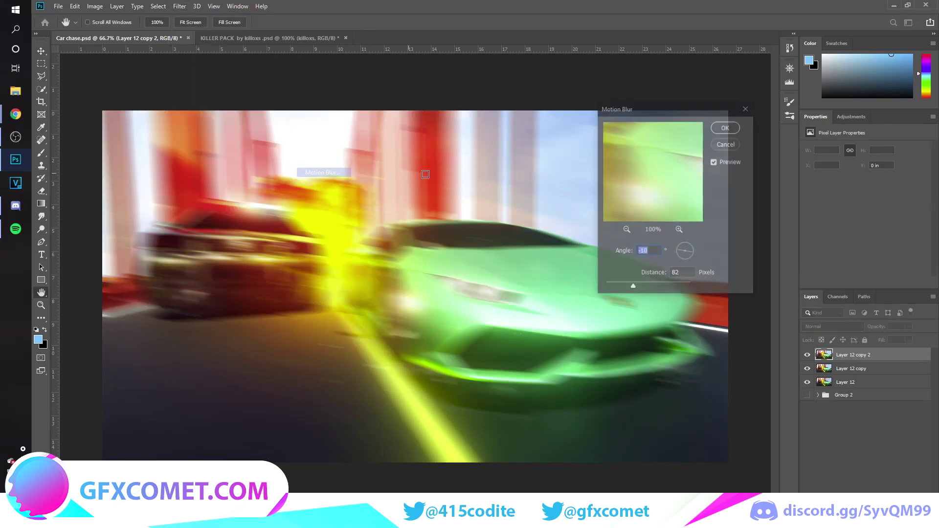
pyautogui.moveTo(687, 253); pyautogui.dragTo(678, 250)
pyautogui.moveTo(621, 281); pyautogui.dragTo(615, 283)
pyautogui.press('Return')
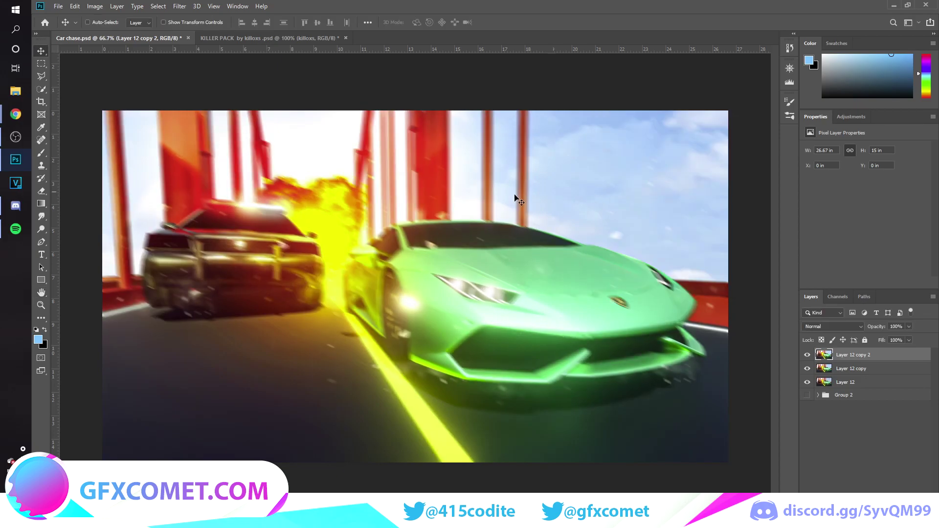
# Step: Erase the motion blur over the police car and the green Lamborghini to make both cars sharp, and save the document
pyautogui.press('e')
pyautogui.moveTo(248, 254)
pyautogui.mouseDown()
pyautogui.moveTo(156, 288)
pyautogui.moveTo(212, 264)
pyautogui.moveTo(230, 216)
pyautogui.moveTo(269, 254)
pyautogui.moveTo(308, 254)
pyautogui.mouseUp()
pyautogui.moveTo(472, 303)
pyautogui.mouseDown()
pyautogui.moveTo(450, 333)
pyautogui.moveTo(447, 369)
pyautogui.moveTo(630, 373)
pyautogui.moveTo(585, 306)
pyautogui.moveTo(585, 268)
pyautogui.moveTo(601, 247)
pyautogui.moveTo(462, 277)
pyautogui.moveTo(431, 348)
pyautogui.moveTo(530, 337)
pyautogui.mouseUp()
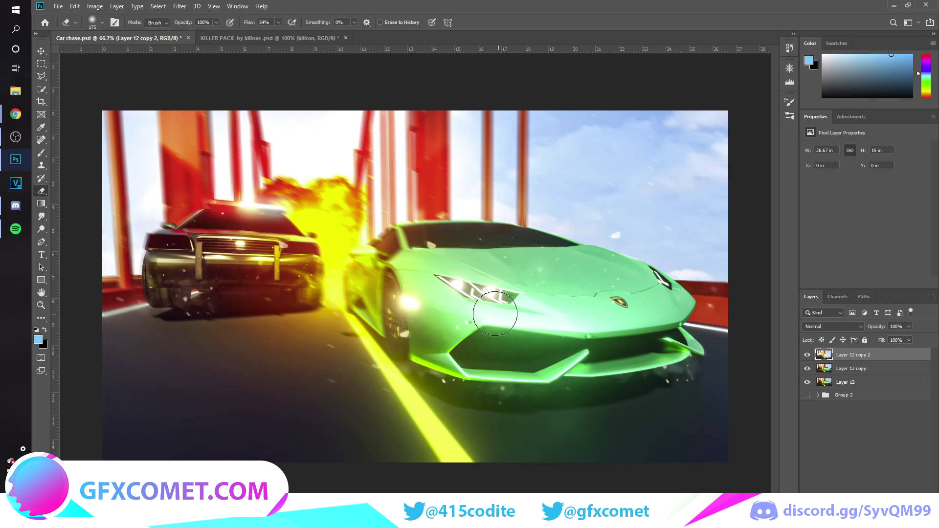
pyautogui.press('v')
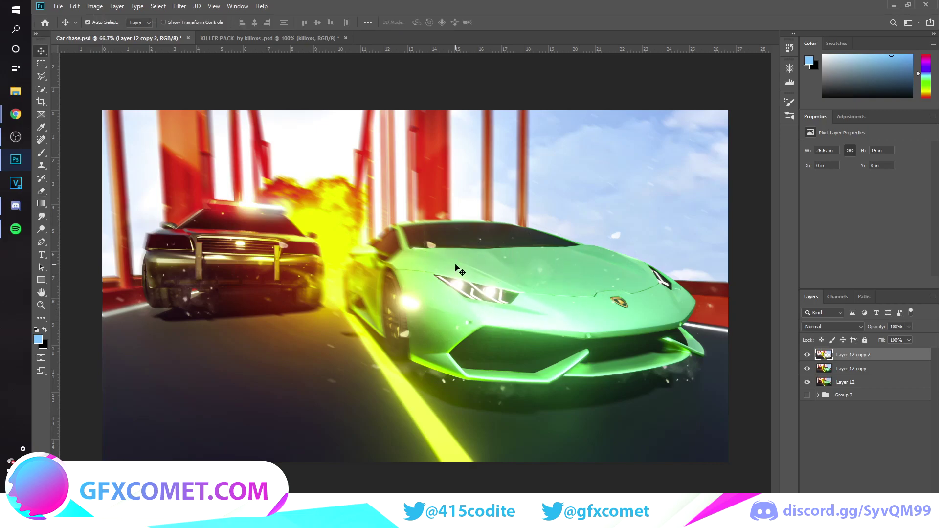
pyautogui.hotkey('ctrl', 's')
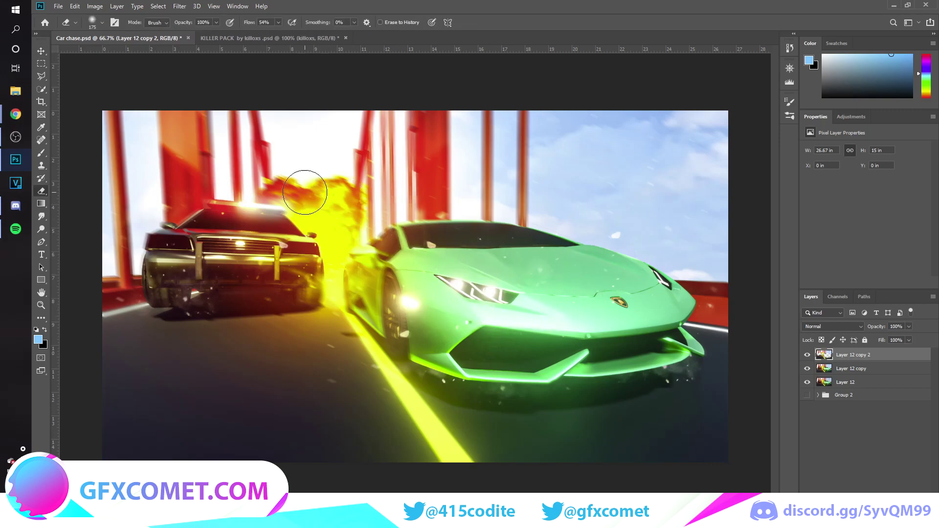